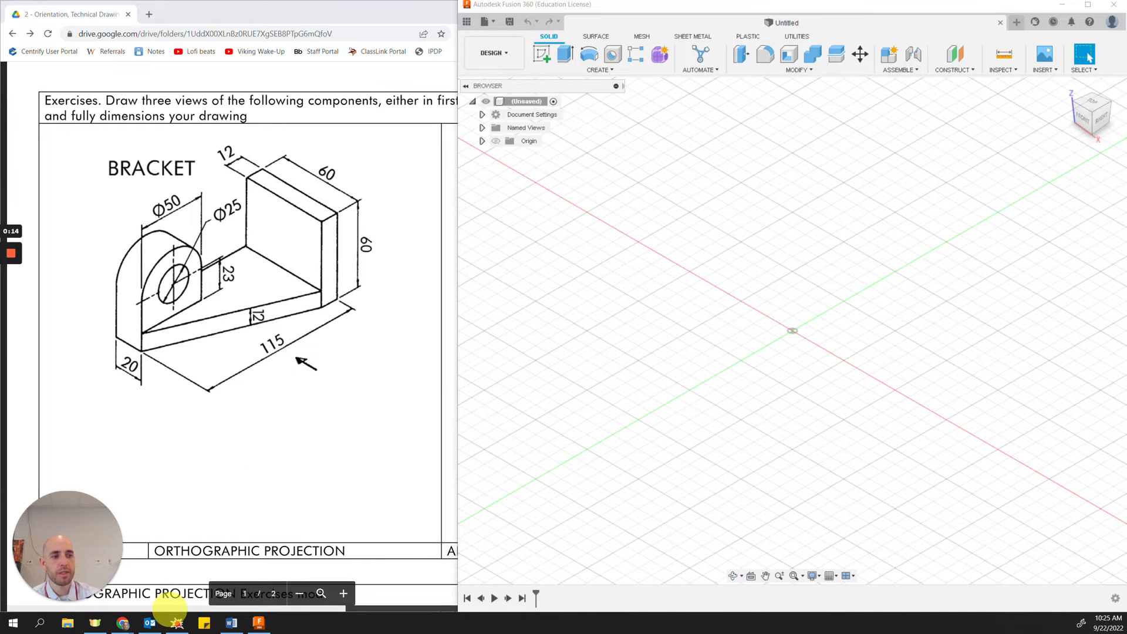
Switch to the browser and examine the bracket, support bracket and engine crankshaft web exercises in the PDF.
left_click(169, 608)
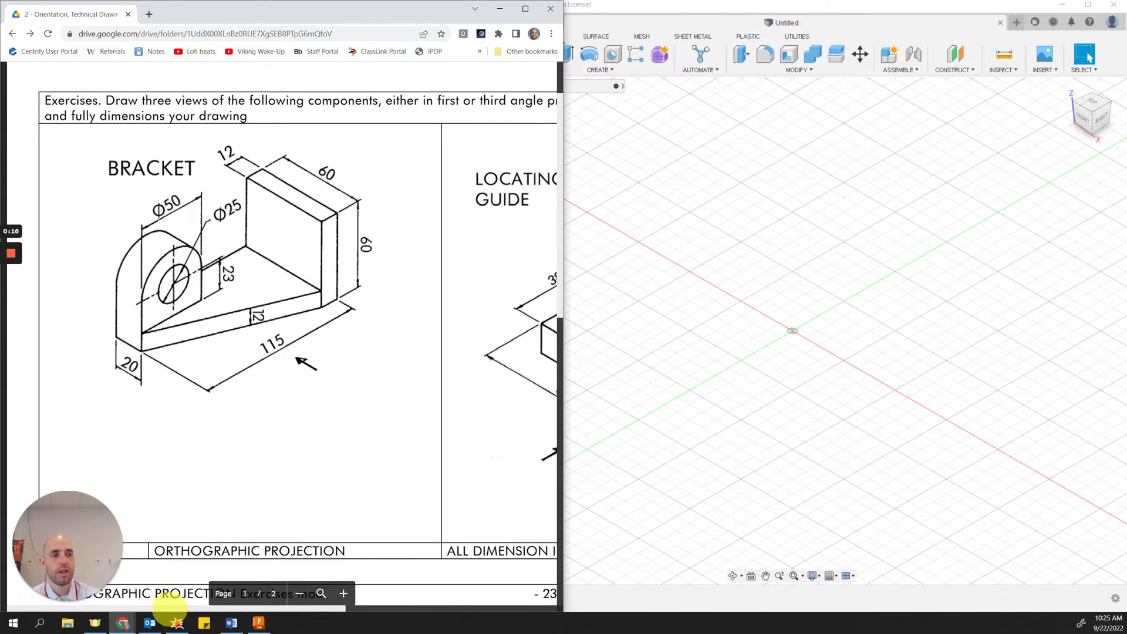
scroll(174, 502, "up", 1)
scroll(177, 496, "down", 5)
scroll(184, 417, "up", 4)
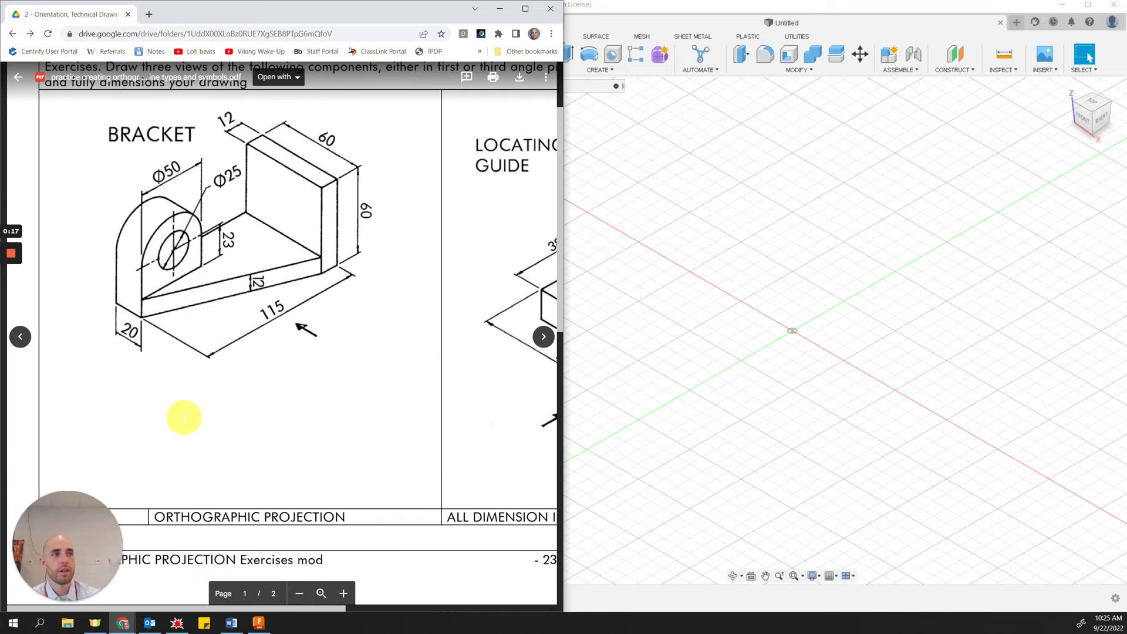
scroll(272, 446, "down", 2)
scroll(302, 446, "up", 4)
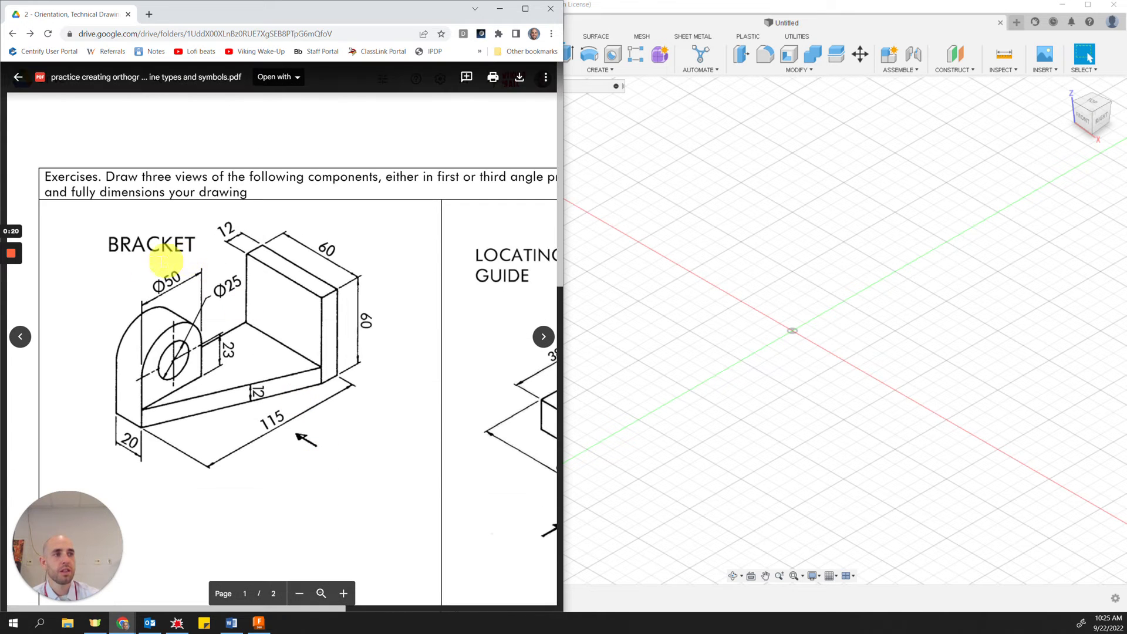
mouse_move(163, 607)
left_mouse_down()
mouse_move(369, 599)
mouse_move(158, 601)
left_mouse_up()
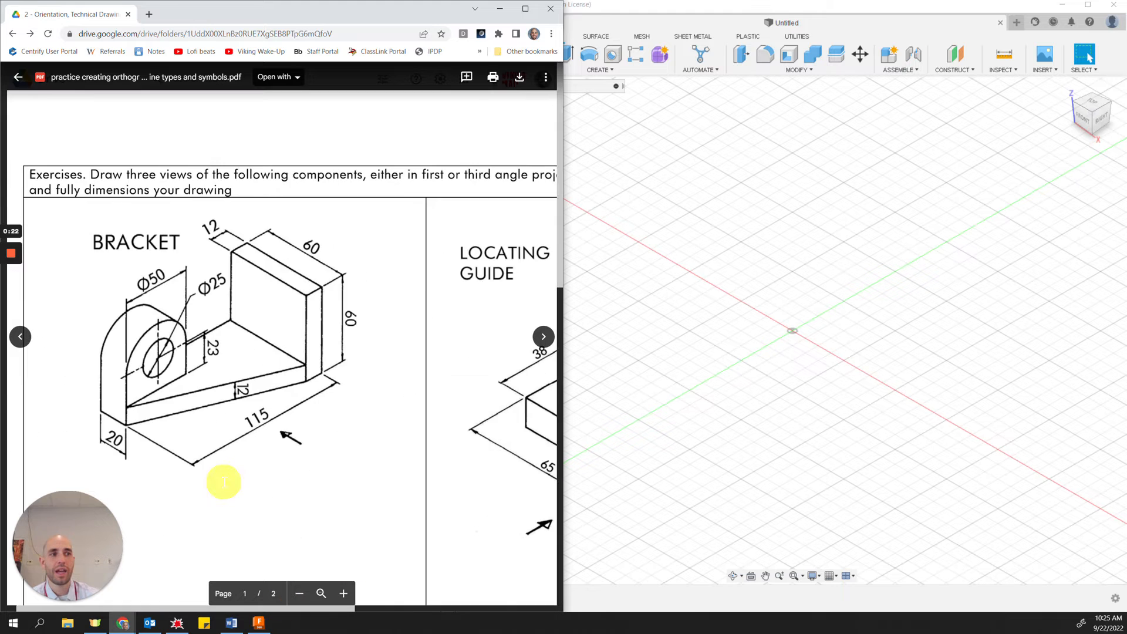
scroll(224, 481, "down", 11)
scroll(185, 570, "down", 1)
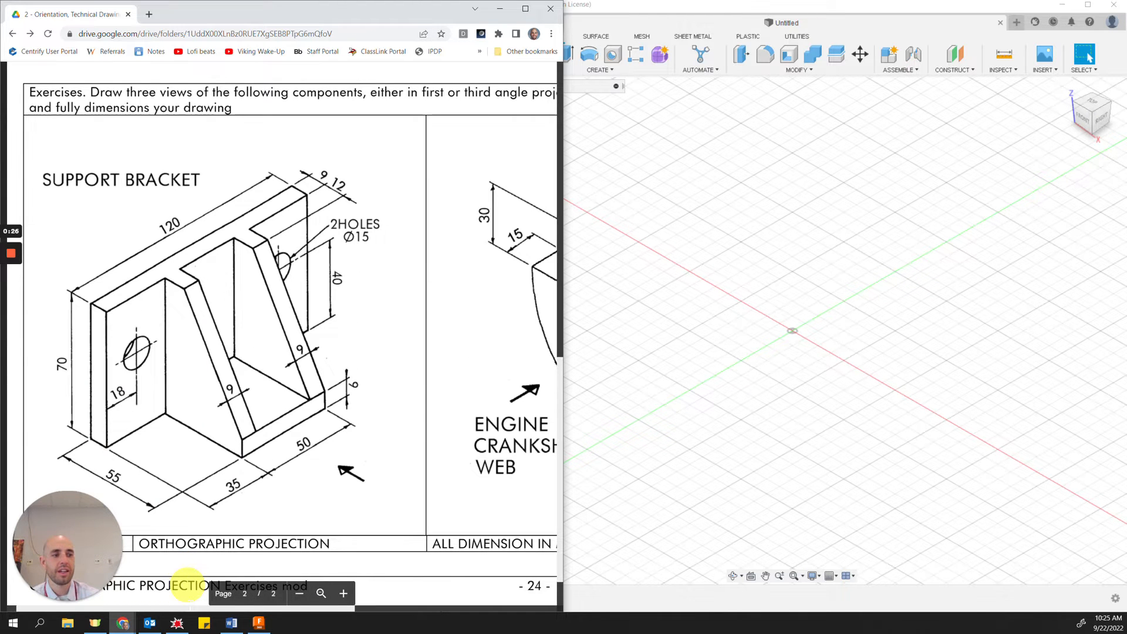
left_click_drag(188, 584, 398, 588)
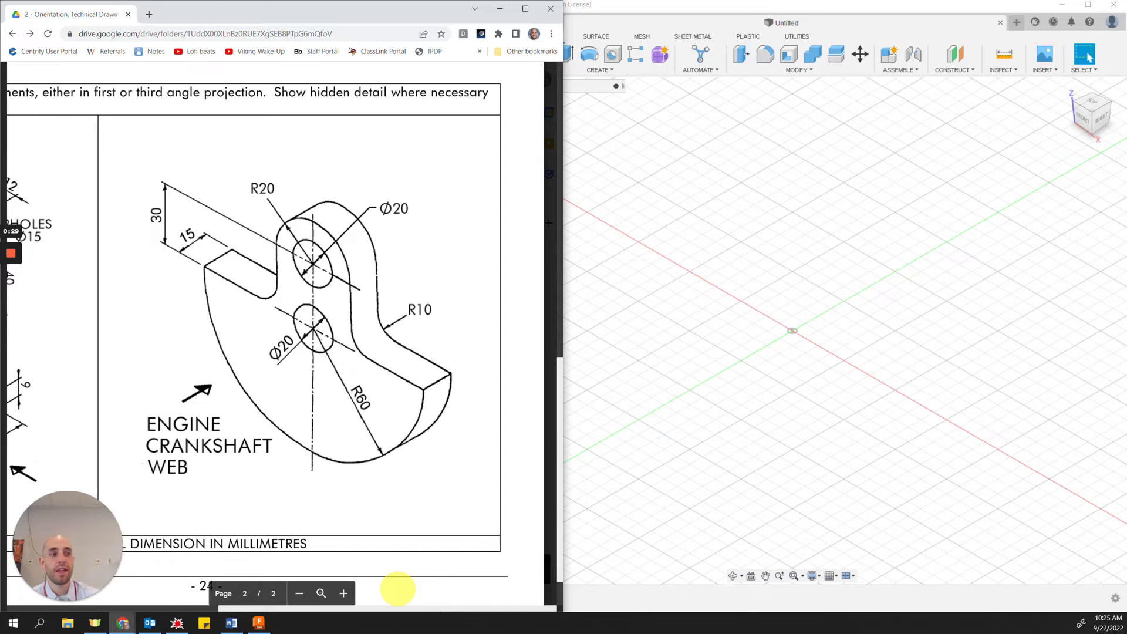
left_click_drag(395, 589, 176, 587)
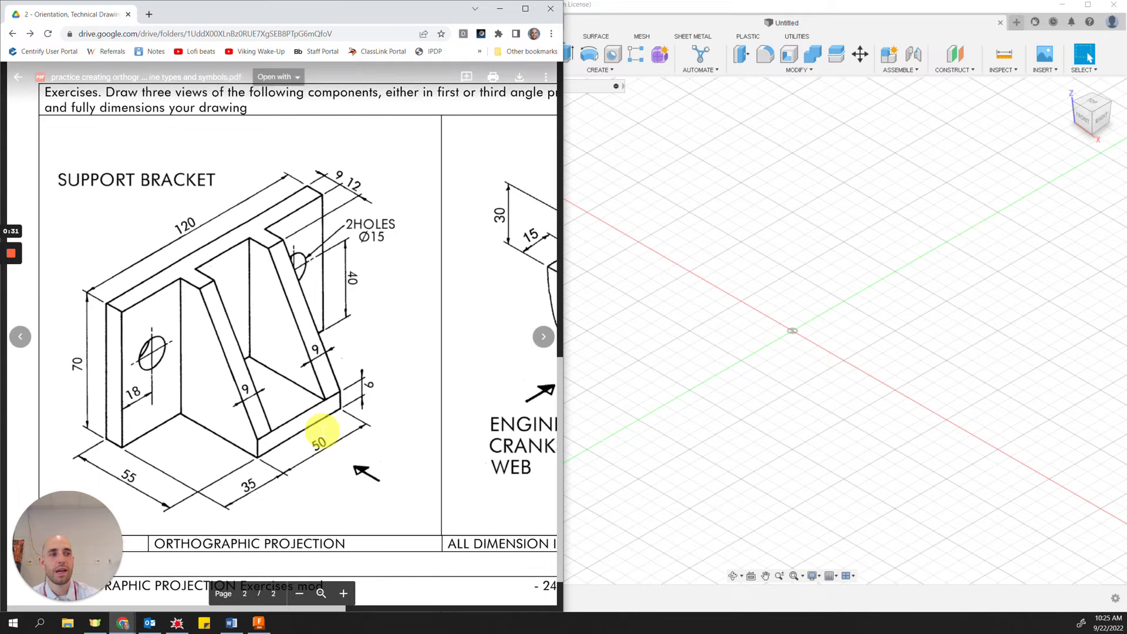
scroll(322, 431, "up", 3)
scroll(322, 432, "up", 6)
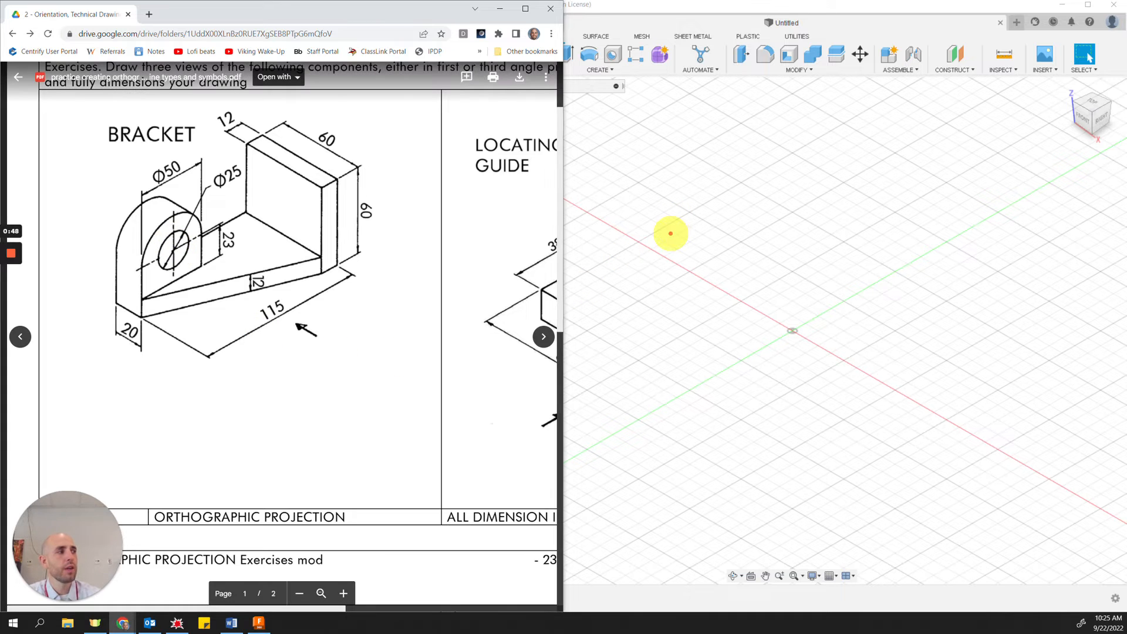
Switch to Fusion 360 and create a new empty design.
left_click(670, 233)
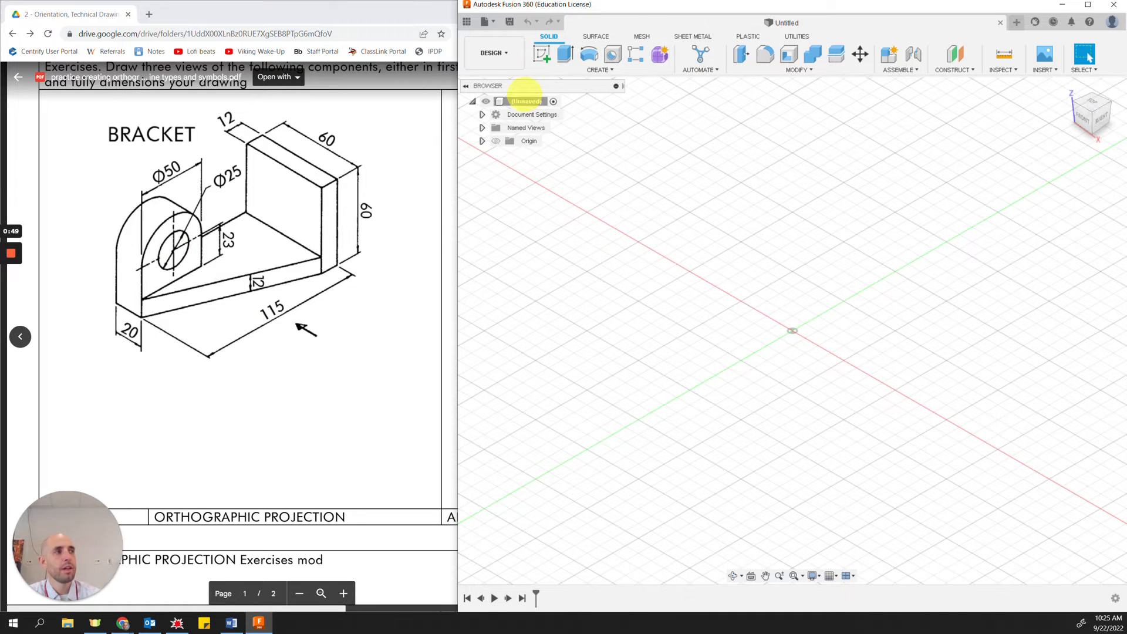
left_click(485, 22)
left_click(496, 39)
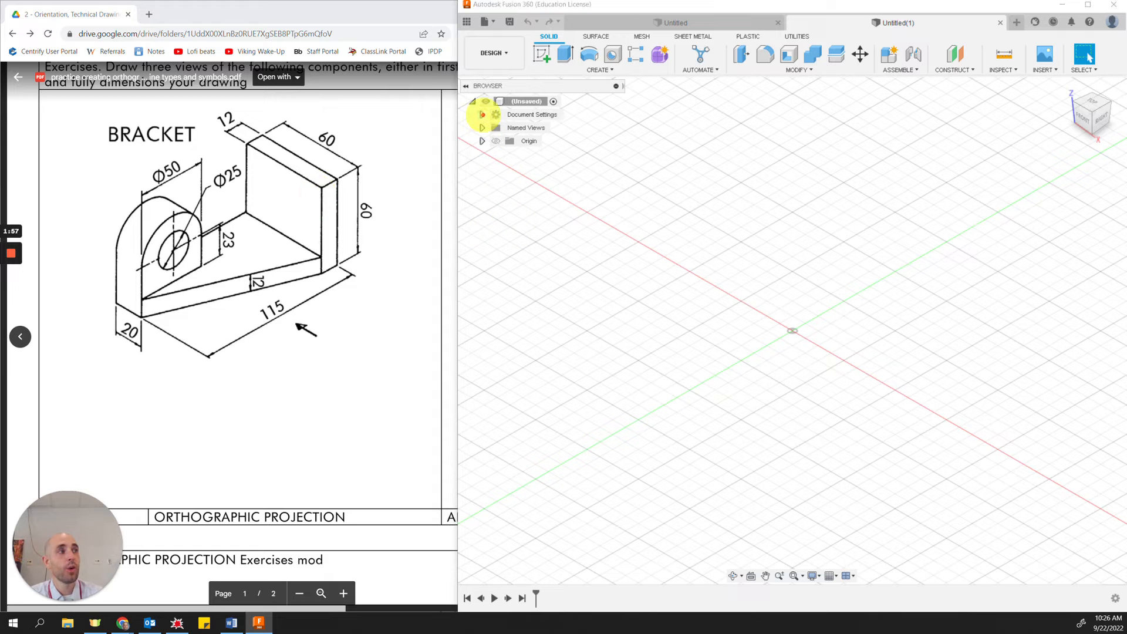
Change the document's active units to Millimeter without setting them as default.
left_click(482, 115)
left_click(483, 114)
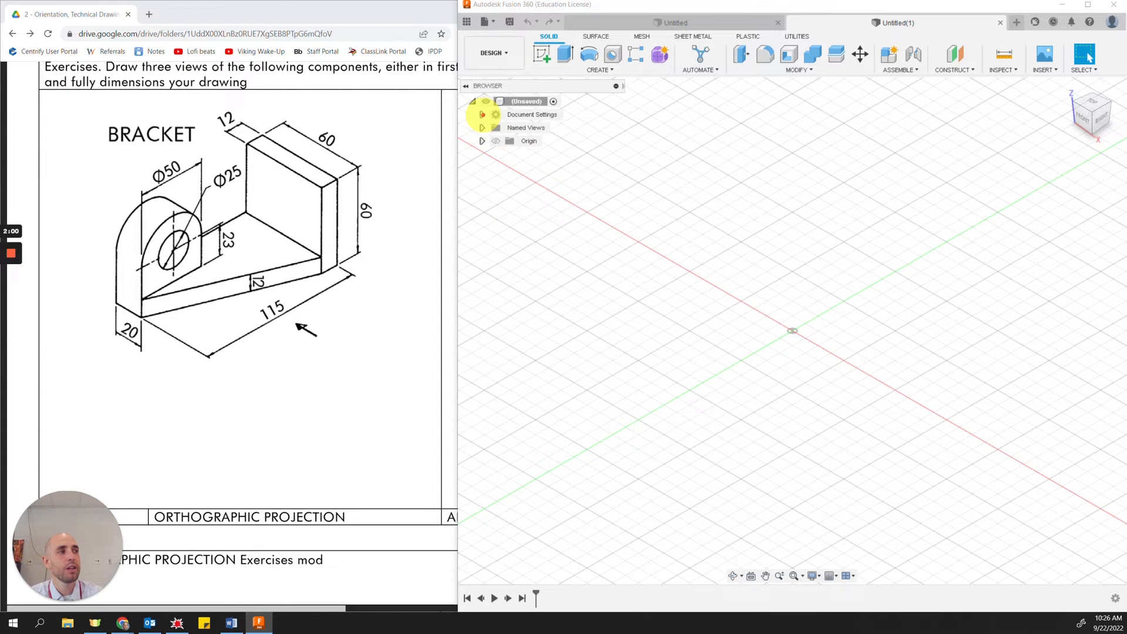
left_click(483, 115)
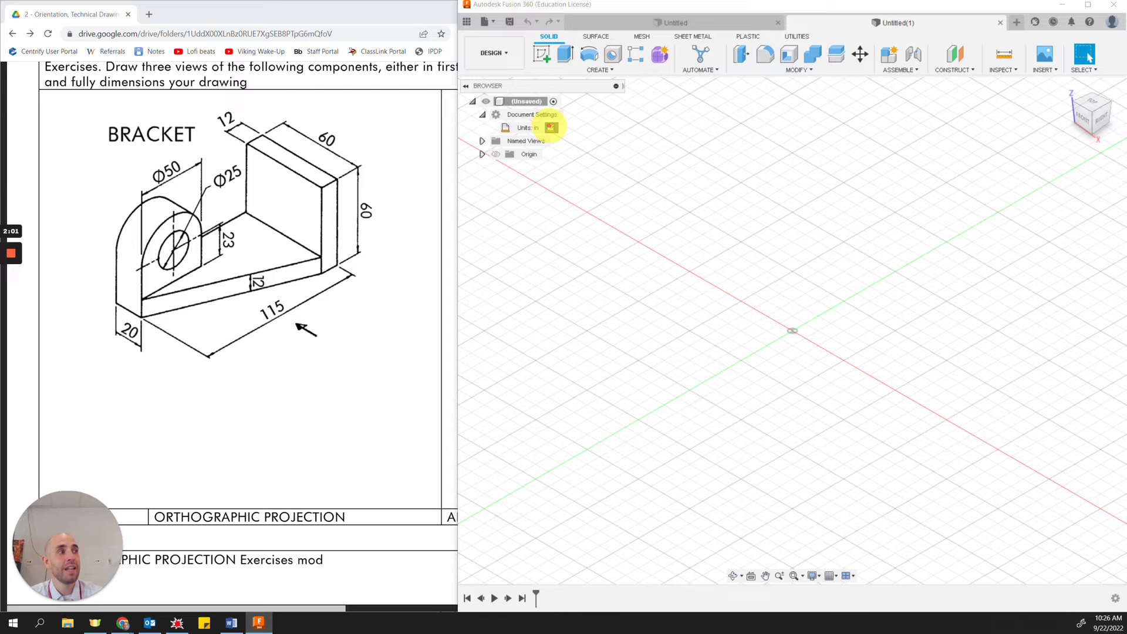
left_click(551, 127)
left_click_drag(1007, 152, 912, 182)
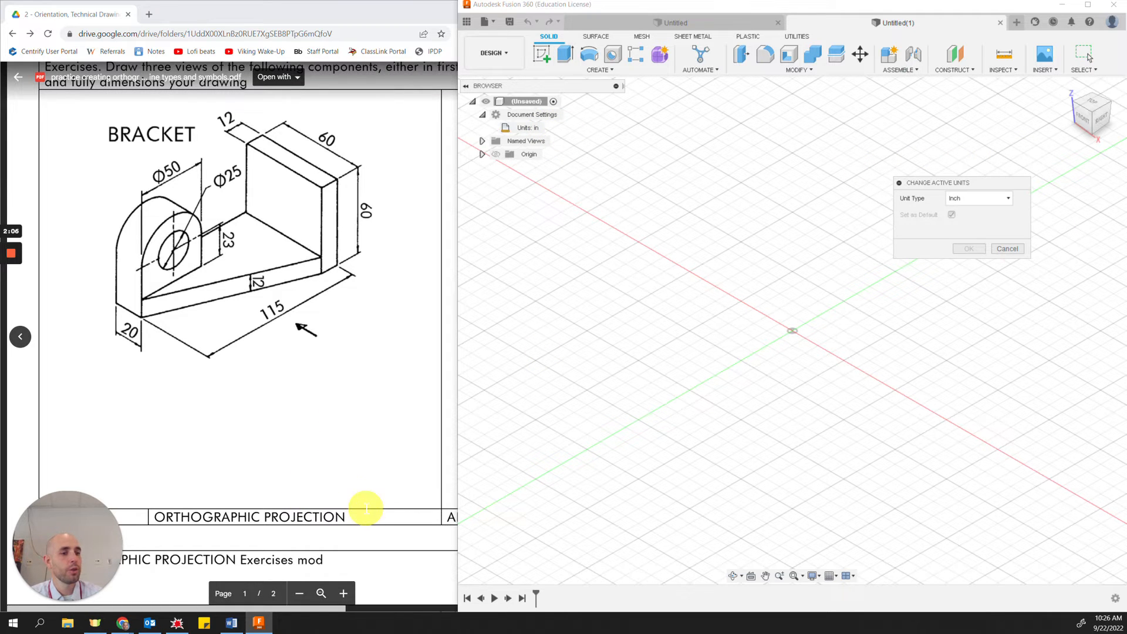
left_click(959, 200)
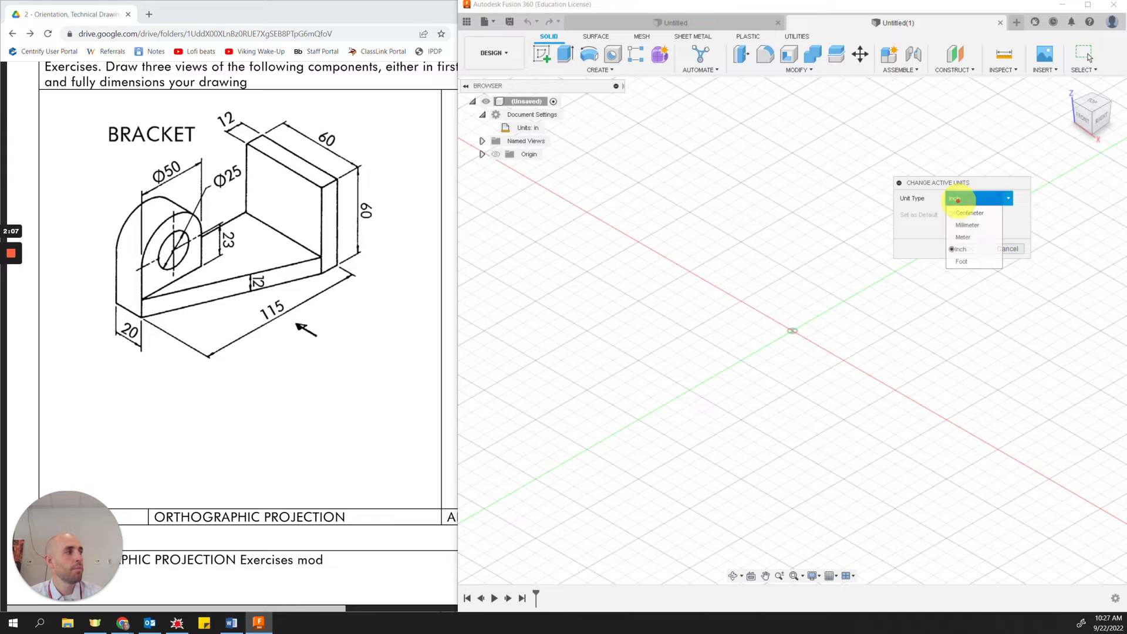
left_click(960, 226)
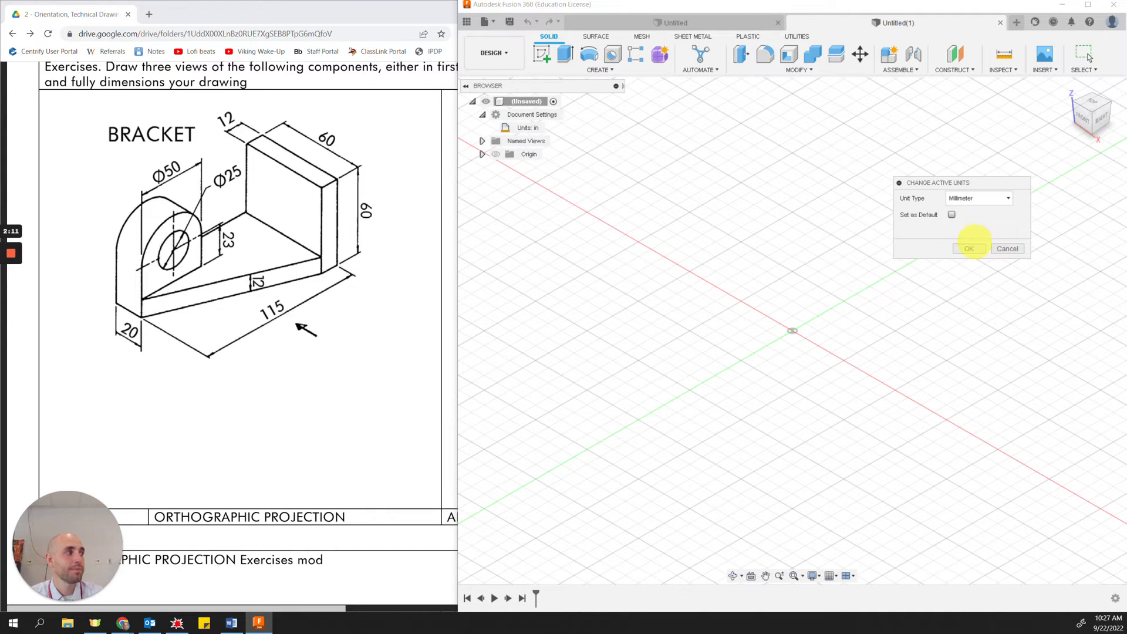
left_click(970, 248)
Start a new sketch on the horizontal XY origin plane.
scroll(764, 300, "down", 2)
scroll(761, 306, "down", 2)
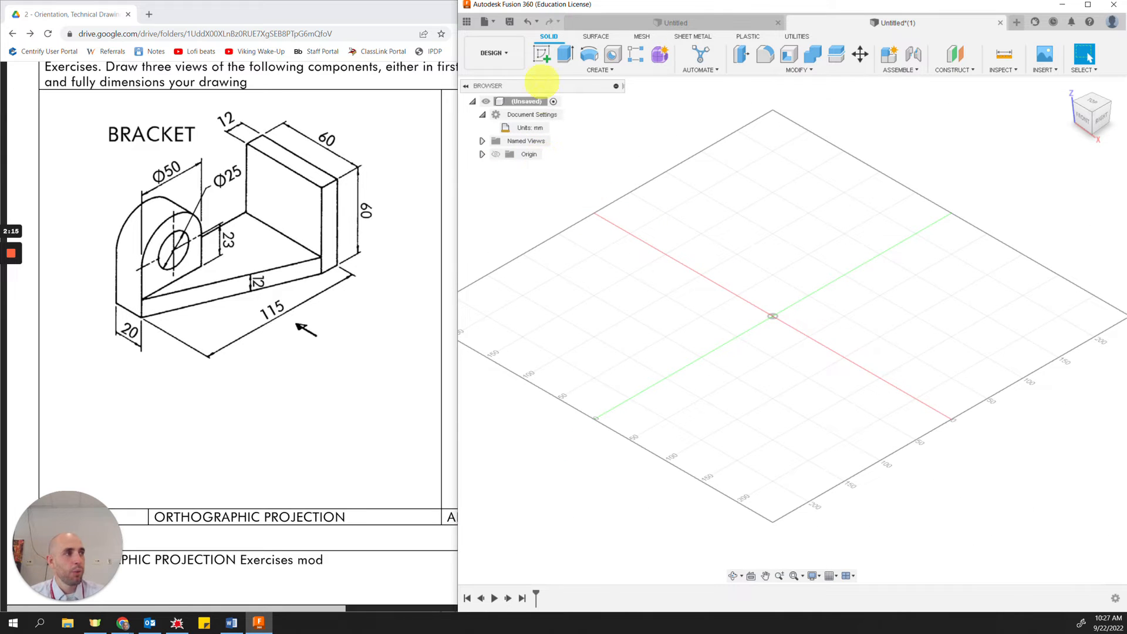
left_click(542, 54)
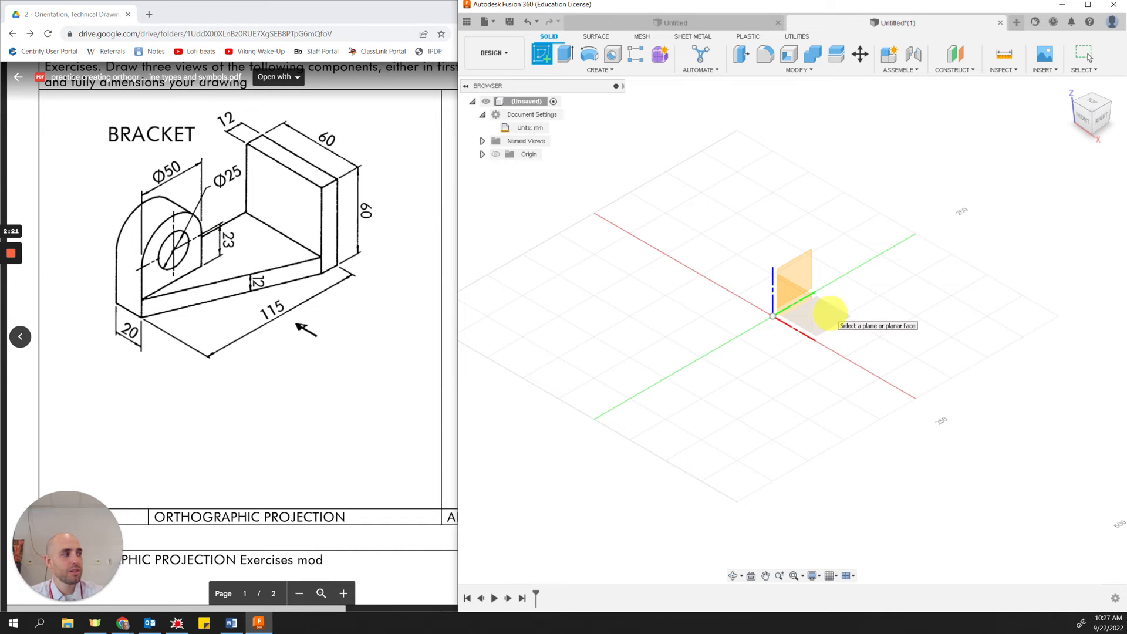
left_click(830, 313)
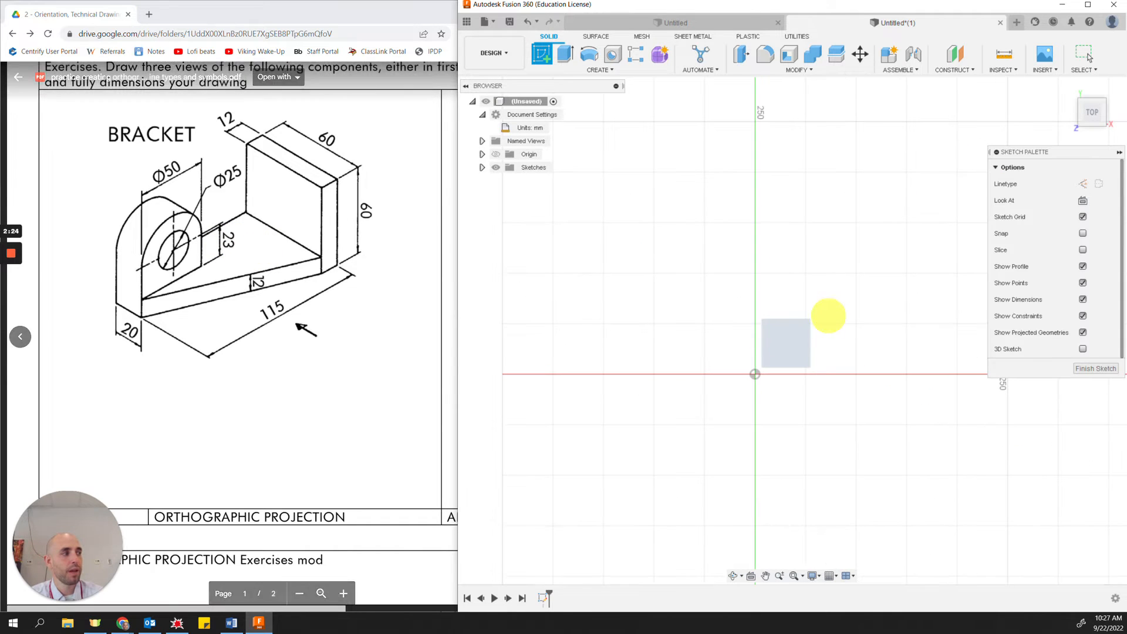
middle_click_drag(692, 303, 601, 305)
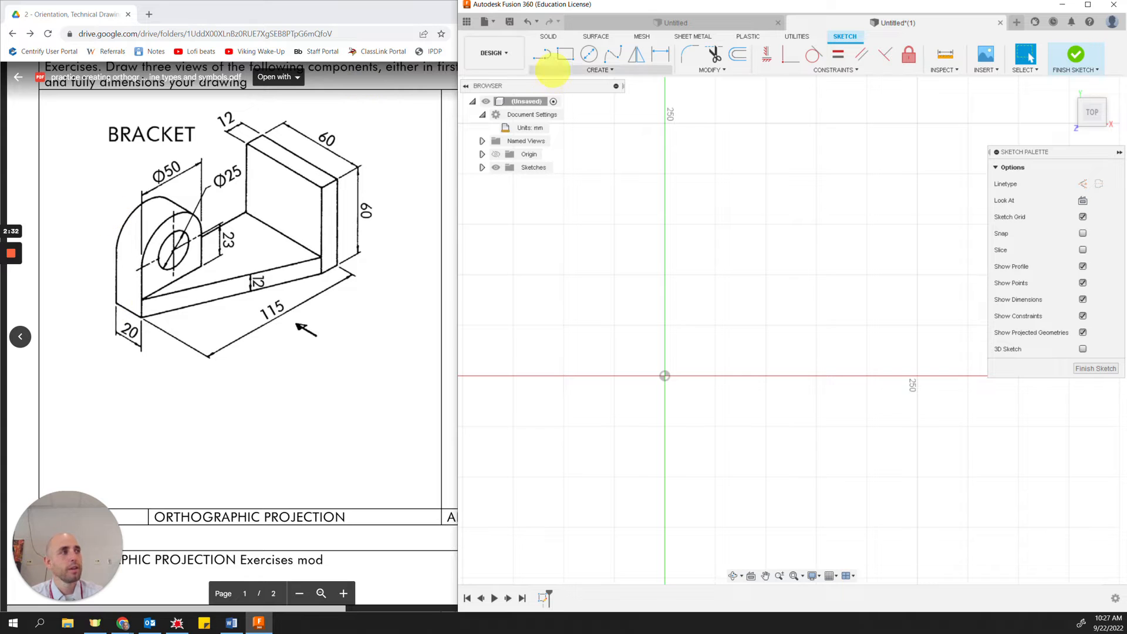
Draw a horizontal line about 170 mm long from the origin along the positive X axis.
left_click(540, 54)
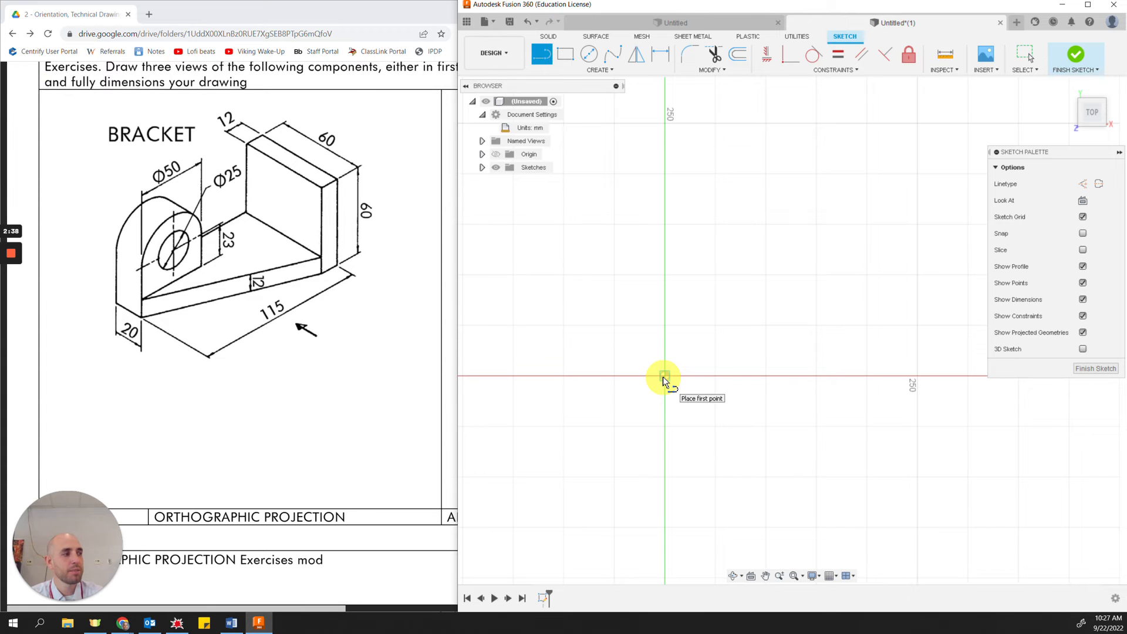
mouse_move(746, 347)
middle_mouse_down()
mouse_move(624, 382)
mouse_move(661, 352)
middle_mouse_up()
key("l")
left_click(585, 376)
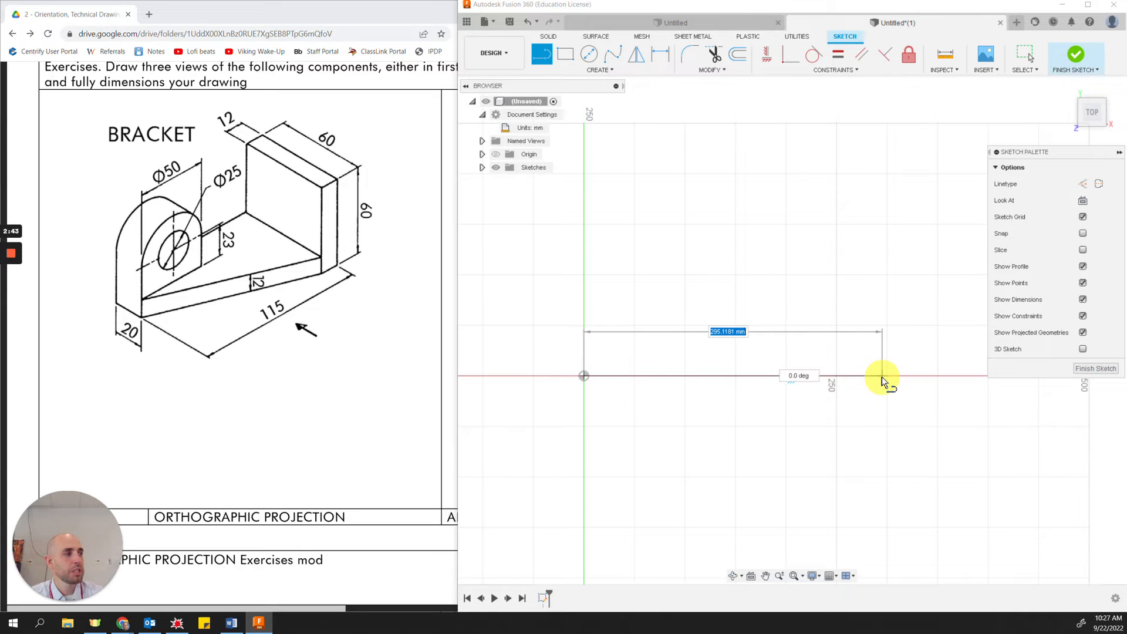
left_click(756, 375)
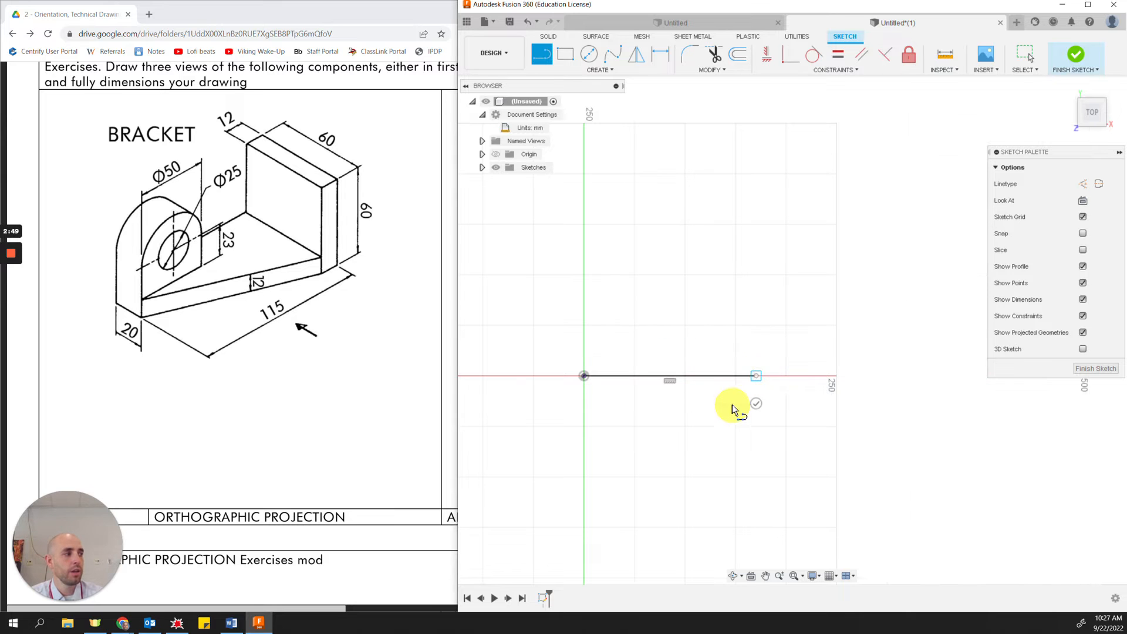
middle_click_drag(739, 415, 780, 377)
key("Escape")
Dimension the horizontal line to 115 mm and move the dimension closer to the line.
scroll(776, 366, "up", 2)
scroll(776, 366, "up", 1)
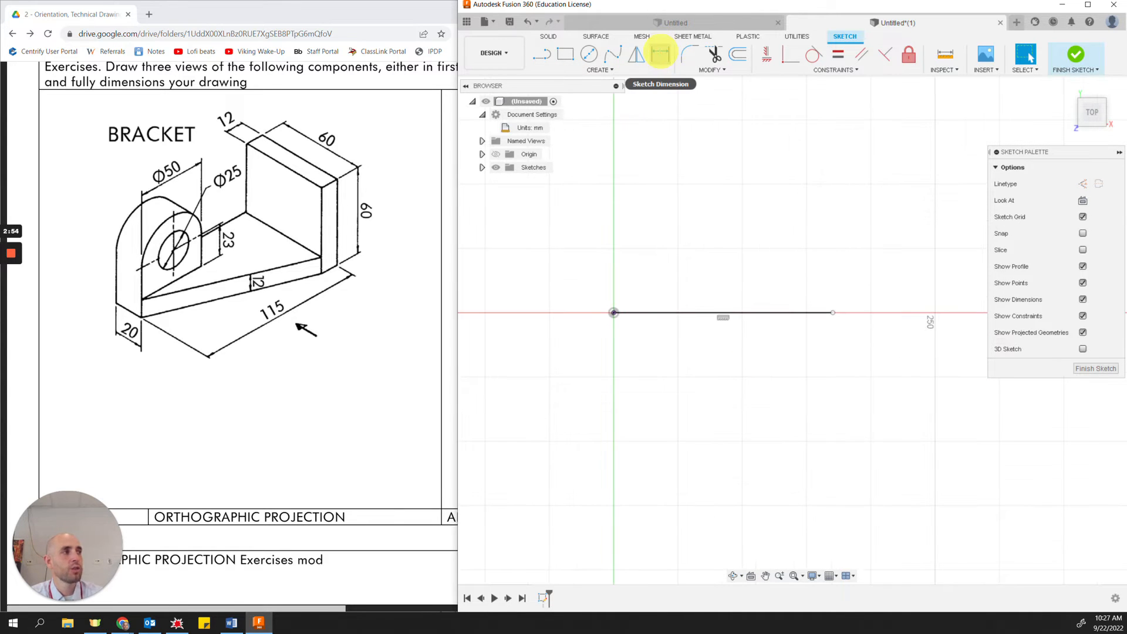
left_click(660, 55)
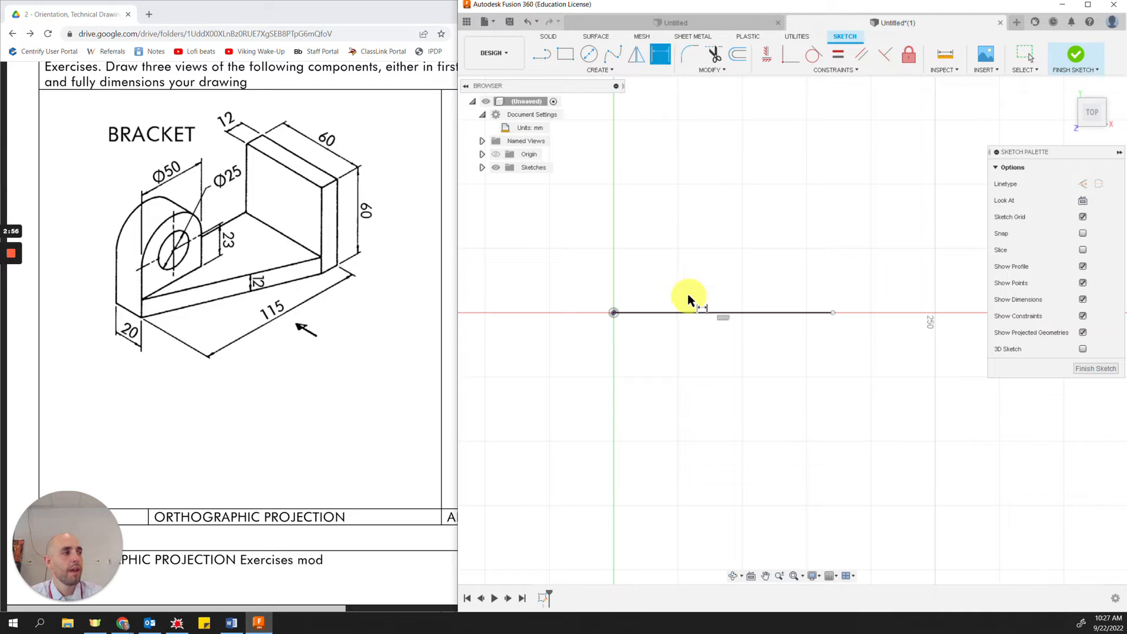
left_click(716, 314)
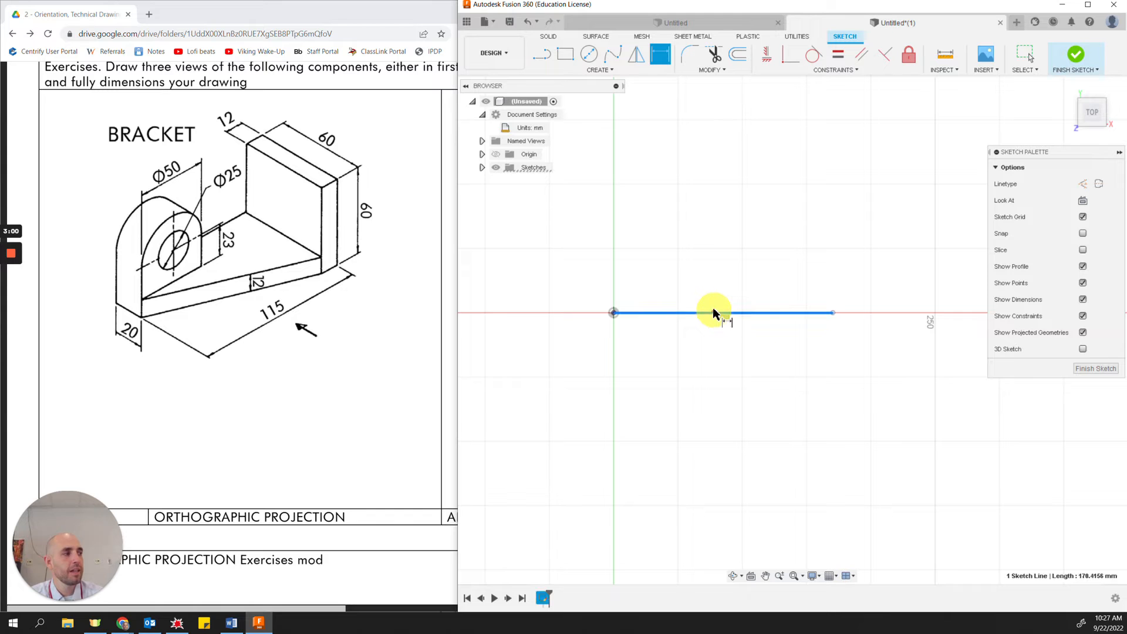
left_click(712, 240)
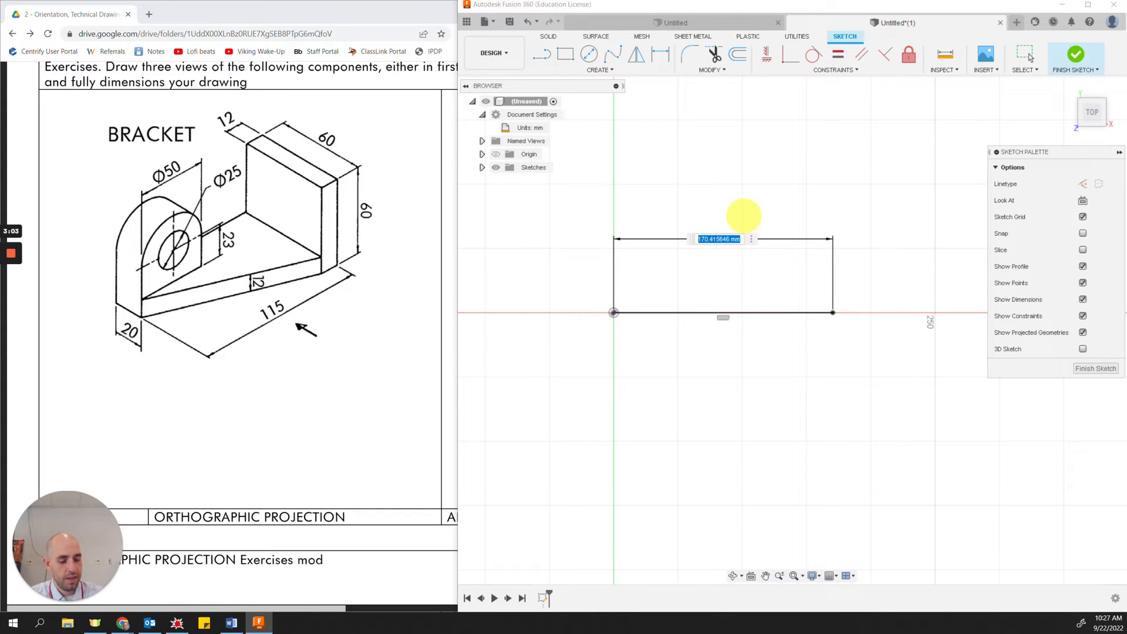
key("Return")
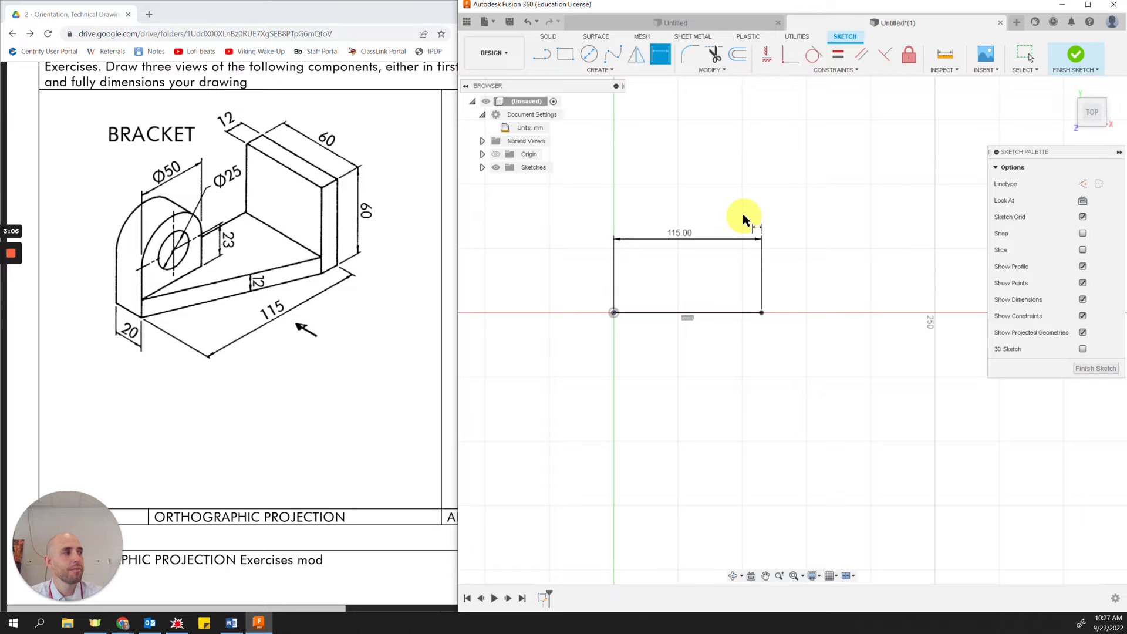
scroll(731, 238, "up", 3)
middle_click_drag(656, 307, 753, 274)
key("d")
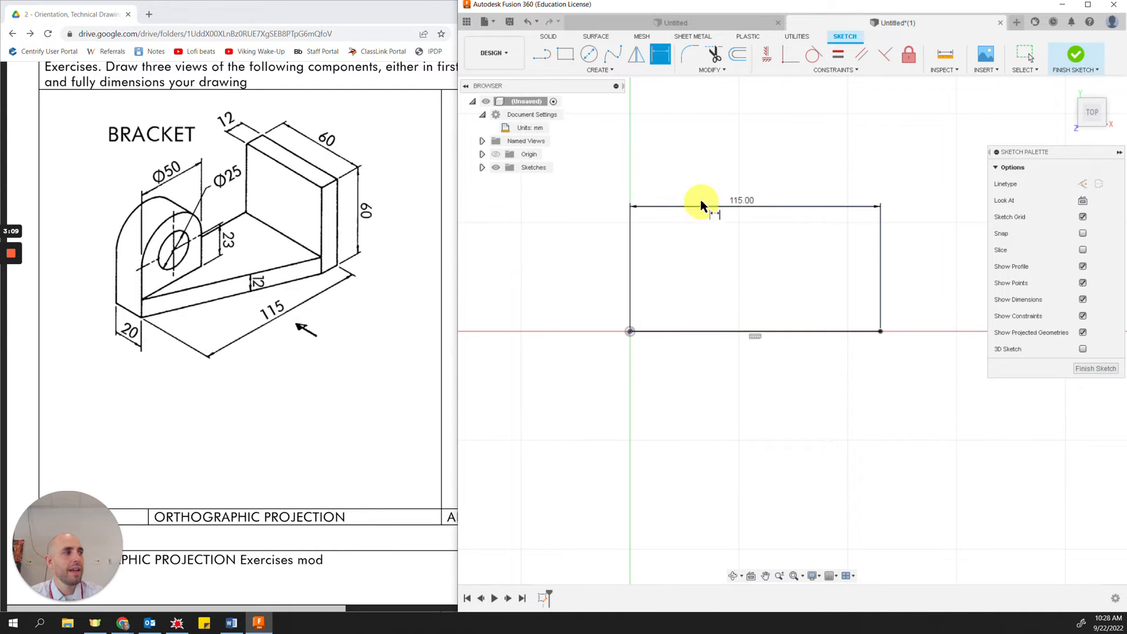
left_click_drag(711, 210, 728, 272)
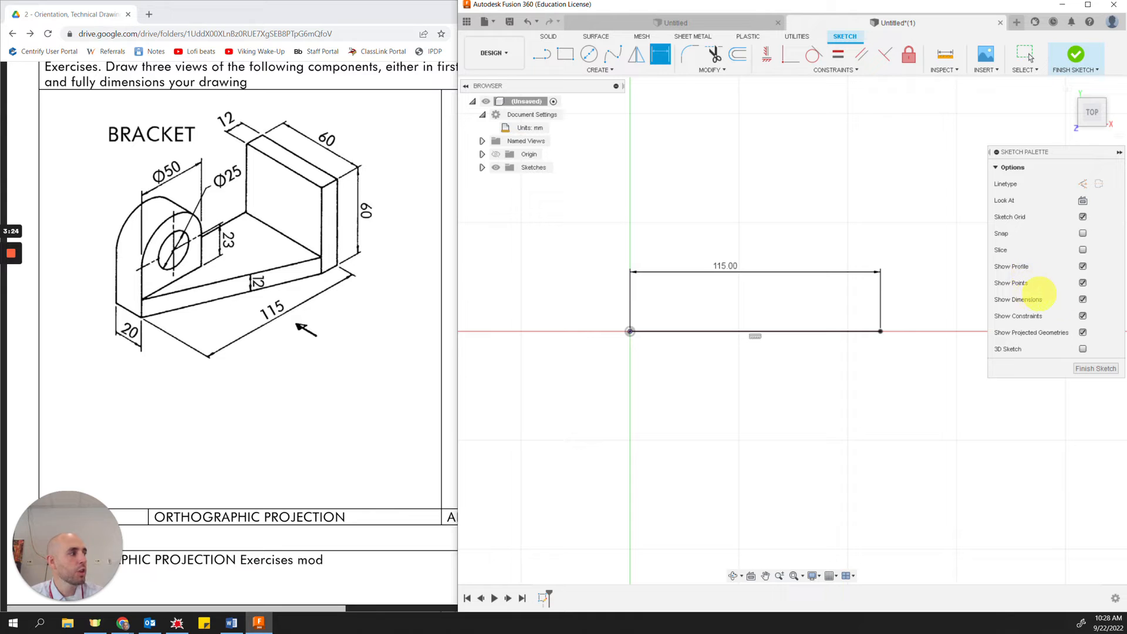
Hide the dimensions in the sketch.
left_click(1083, 299)
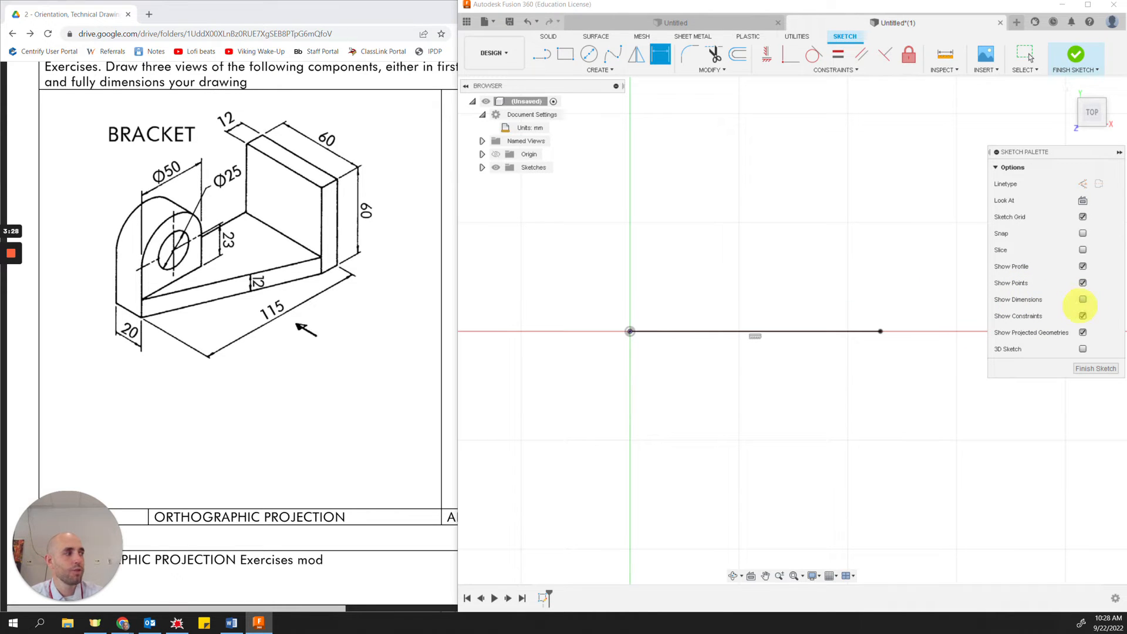
left_click(1084, 300)
left_click(1083, 300)
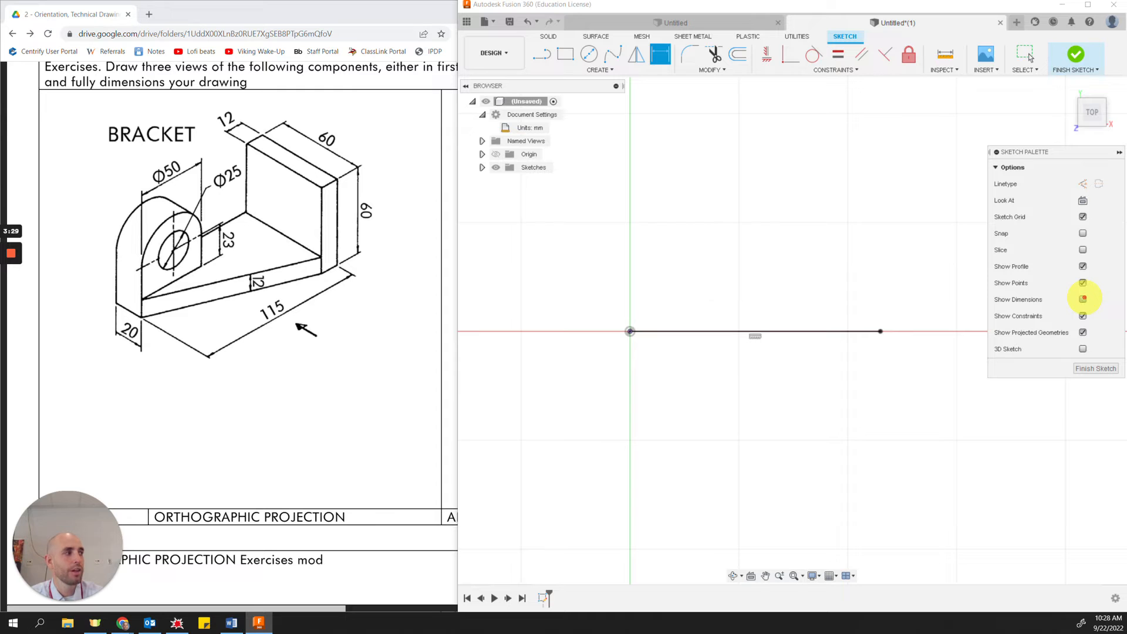
left_click_drag(756, 253, 750, 241)
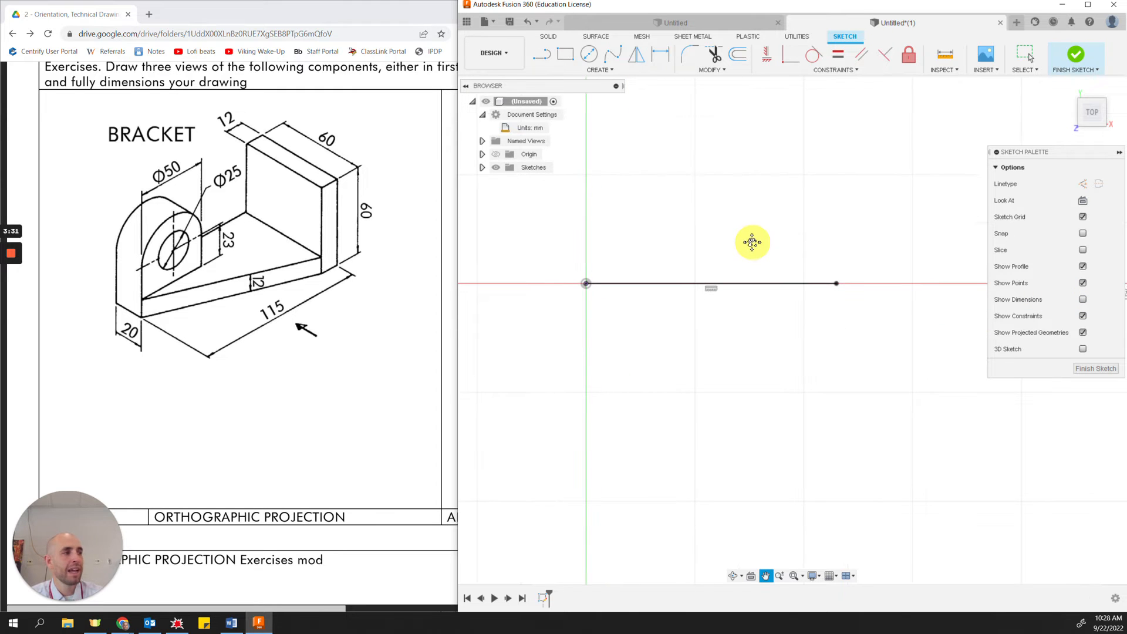
key("d")
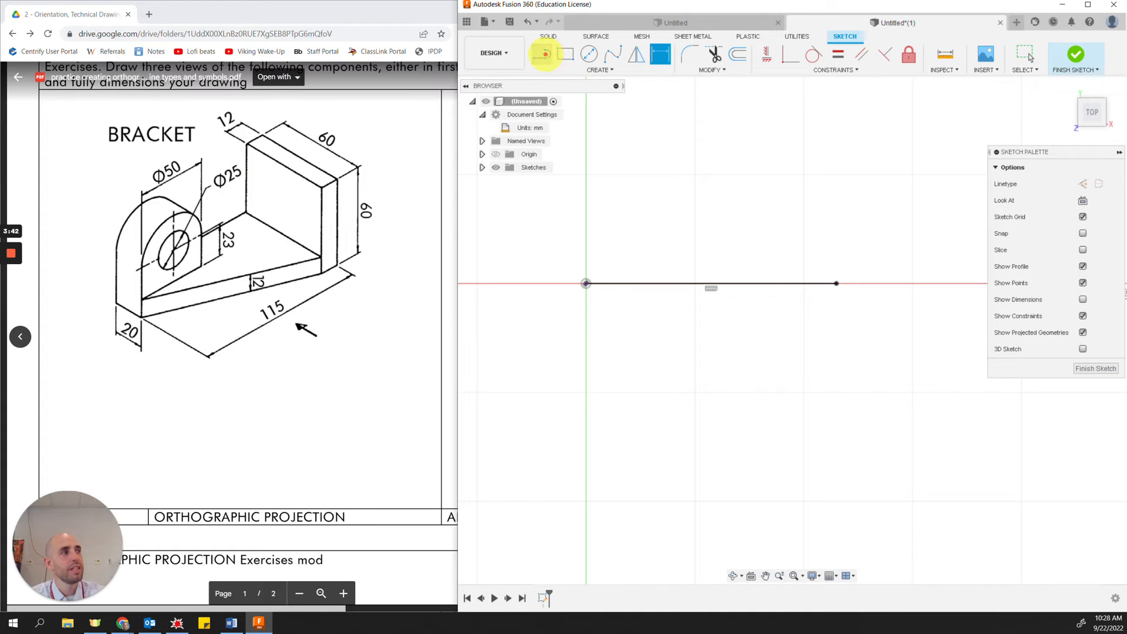
Draw a 20 mm vertical line straight down from the origin, perpendicular to the horizontal line.
left_click(543, 54)
left_click(587, 285)
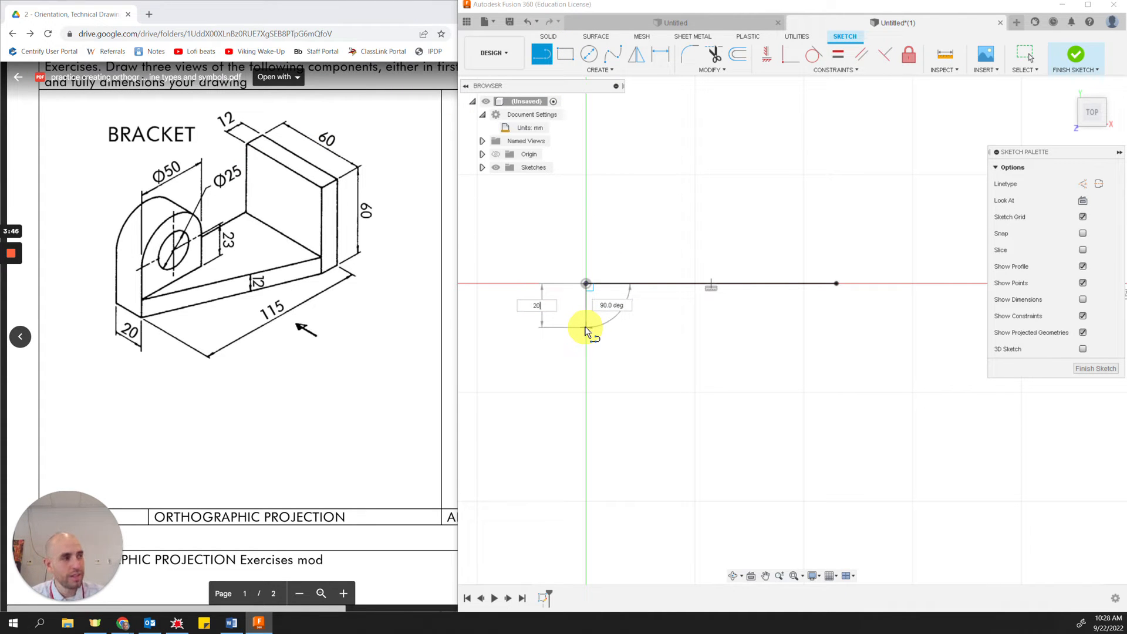
double_click(585, 327)
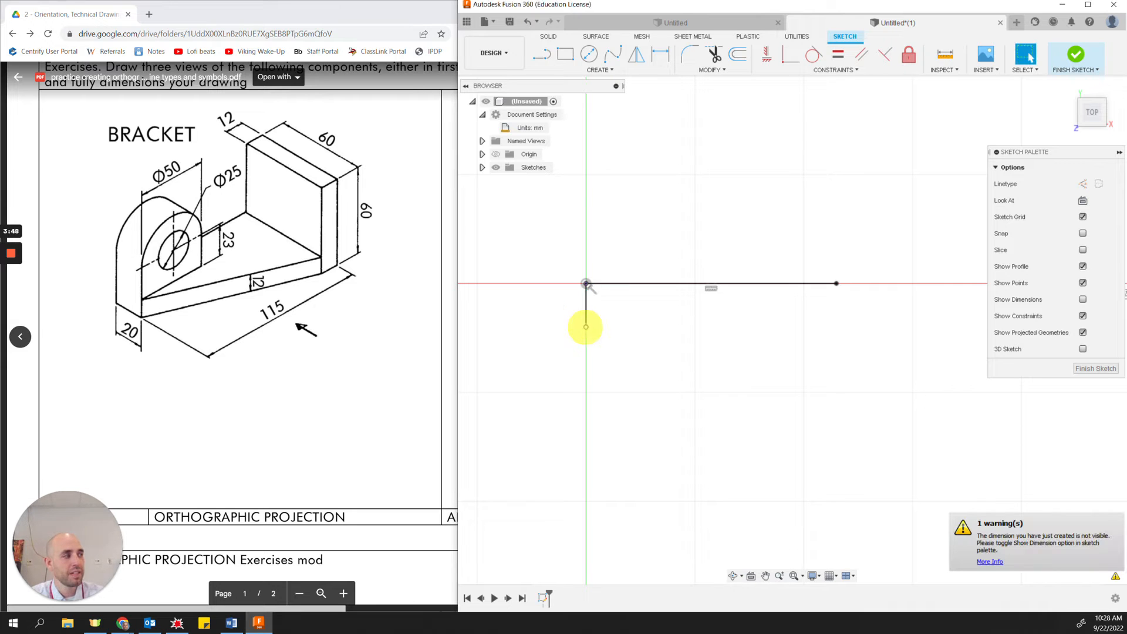
Draw a 60 mm line straight down from the free end of the 115 mm line, perpendicular to it.
left_click(245, 211)
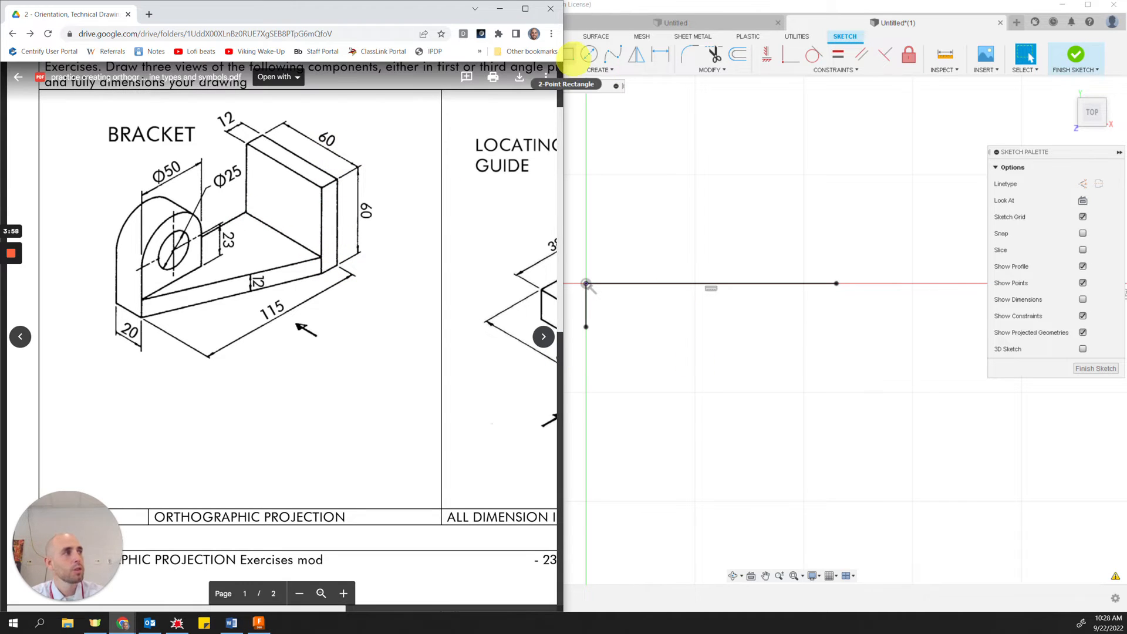
left_click(611, 9)
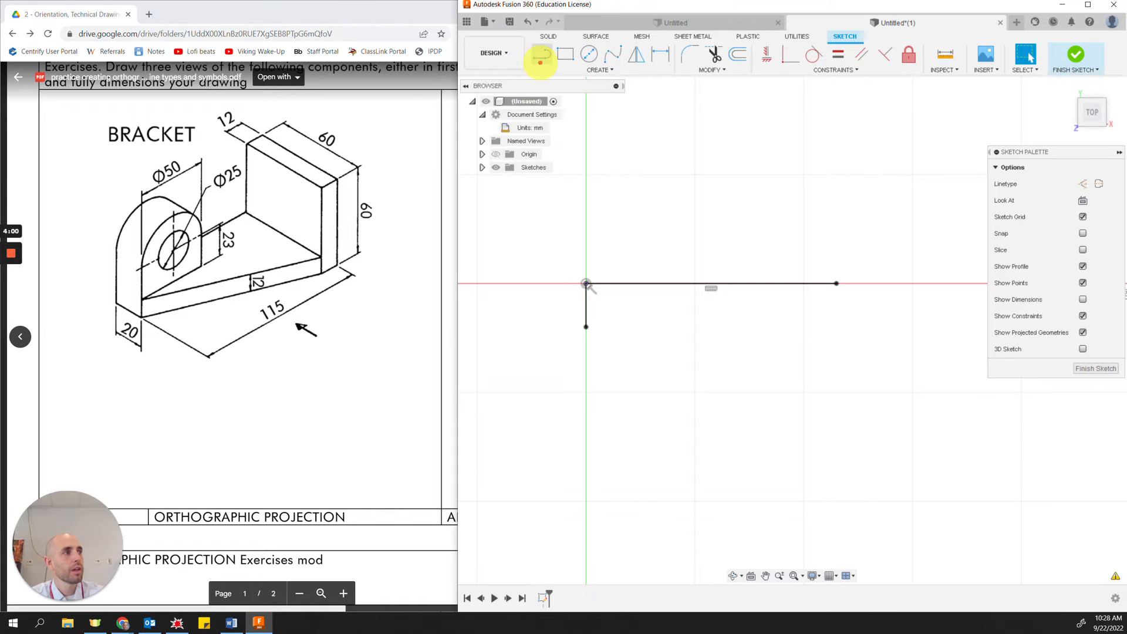
left_click(540, 56)
left_click(837, 284)
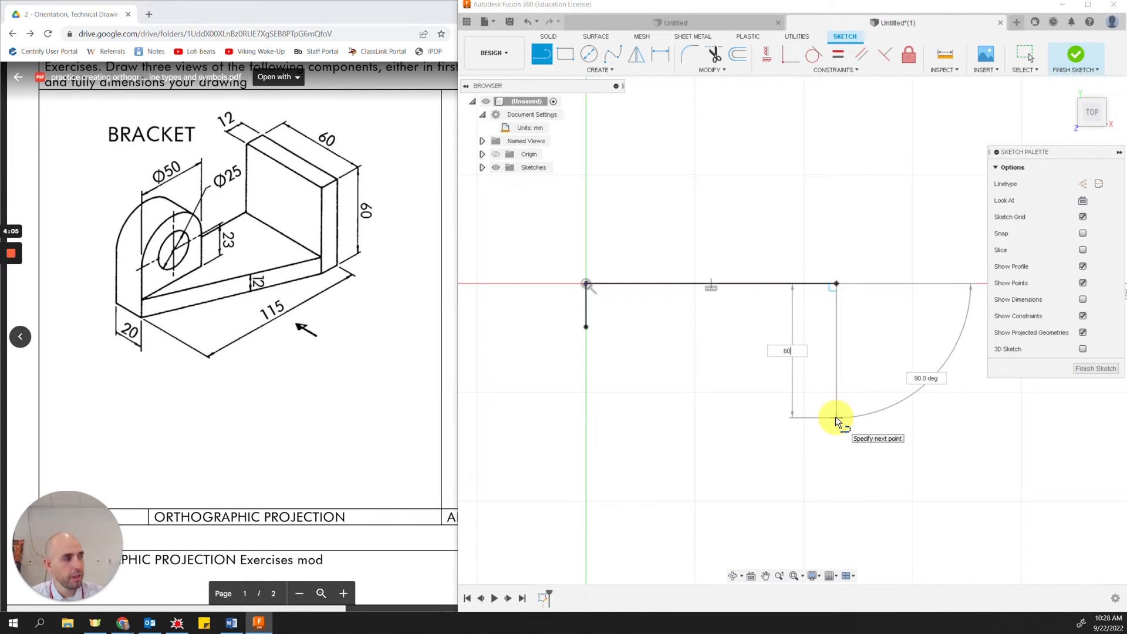
key("Return")
key("Escape")
middle_click_drag(878, 370, 939, 370)
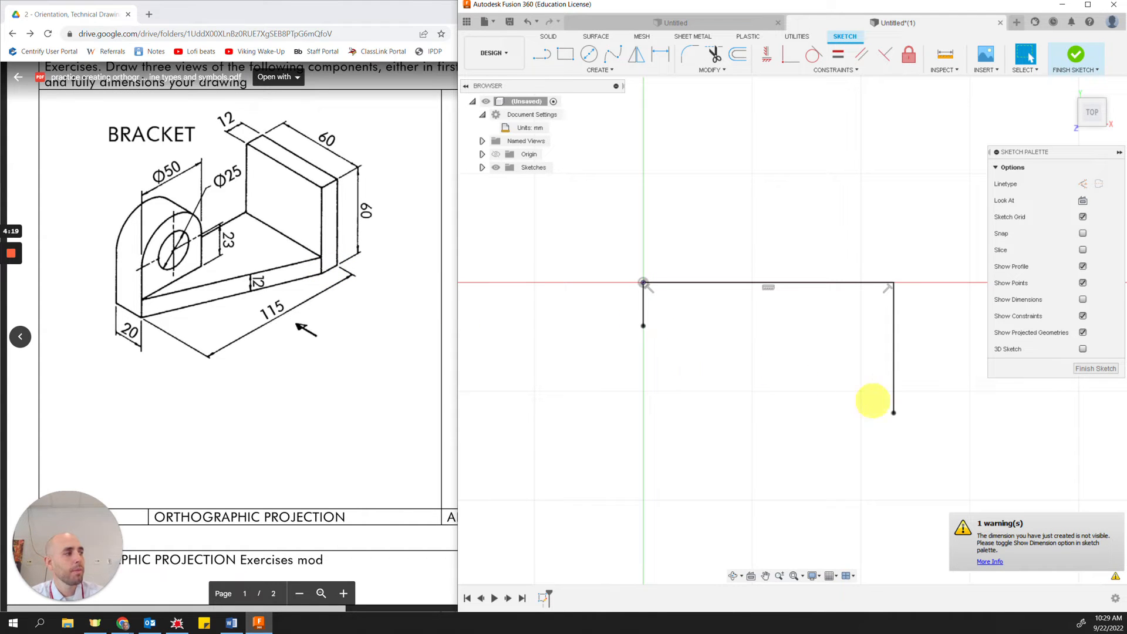
Draw a 12 mm horizontal line from the lower end of the 60 mm line back toward the origin side.
left_click(543, 53)
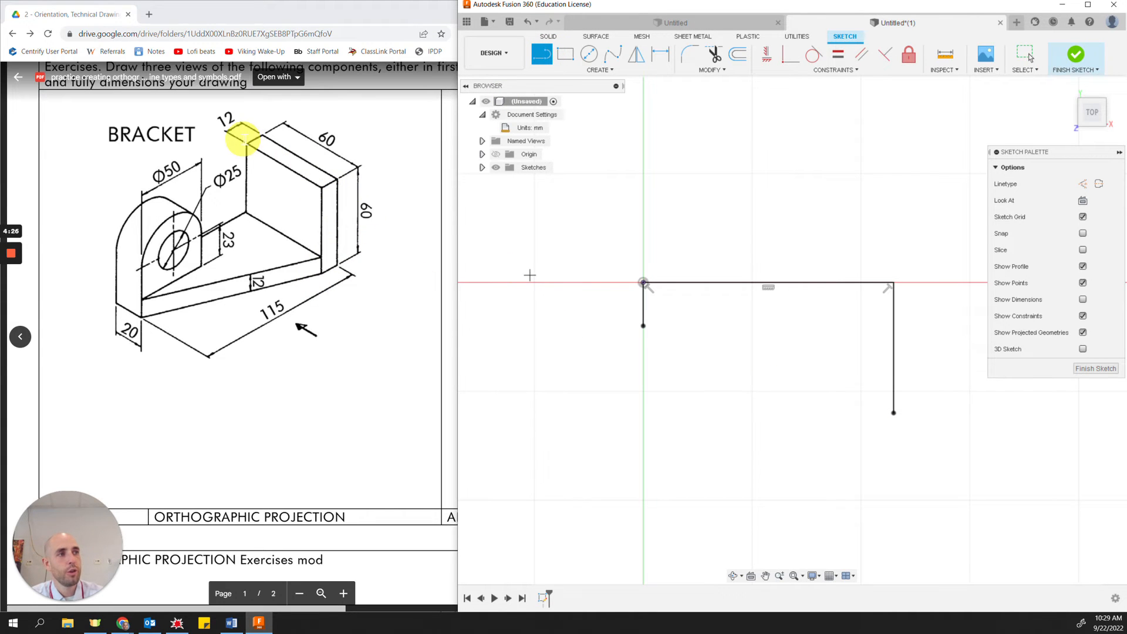
left_click(893, 414)
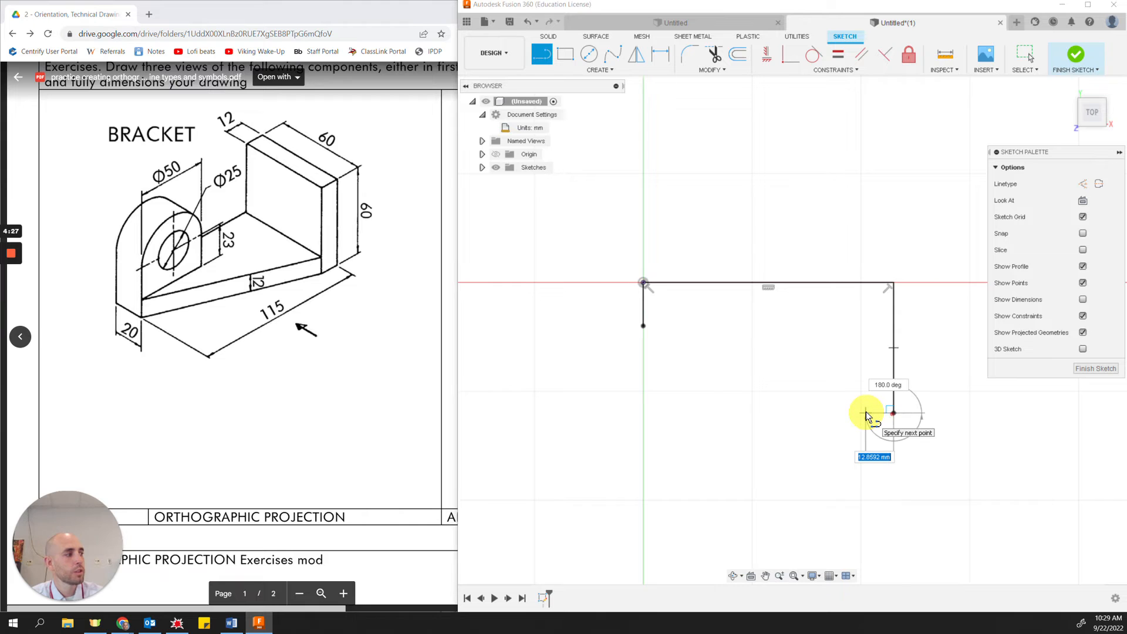
type("12")
key("Return")
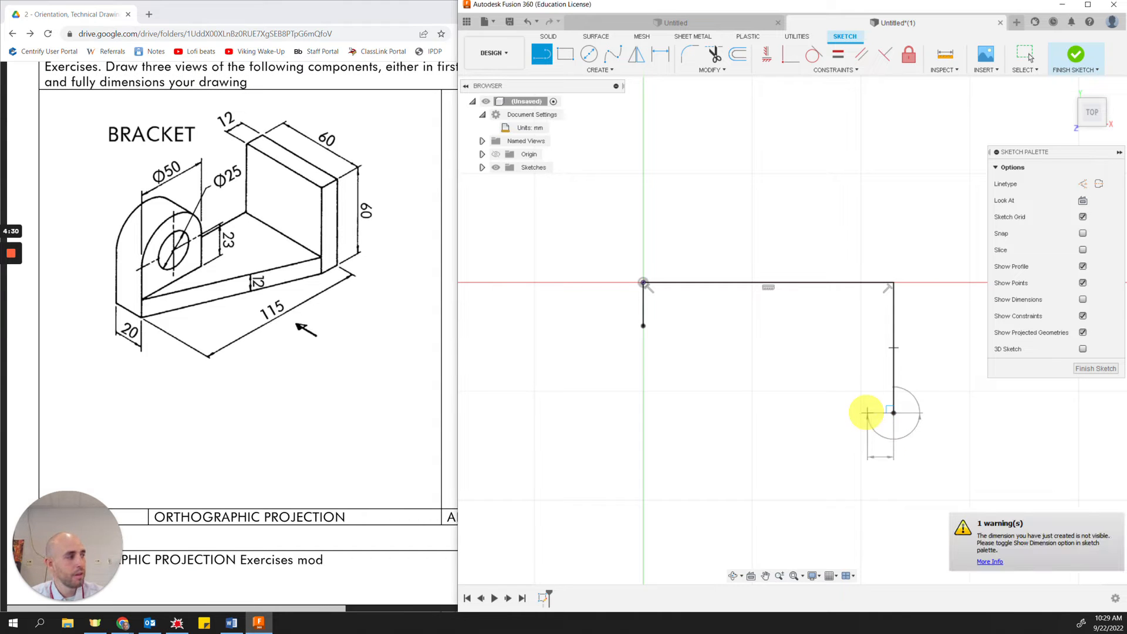
key("Escape")
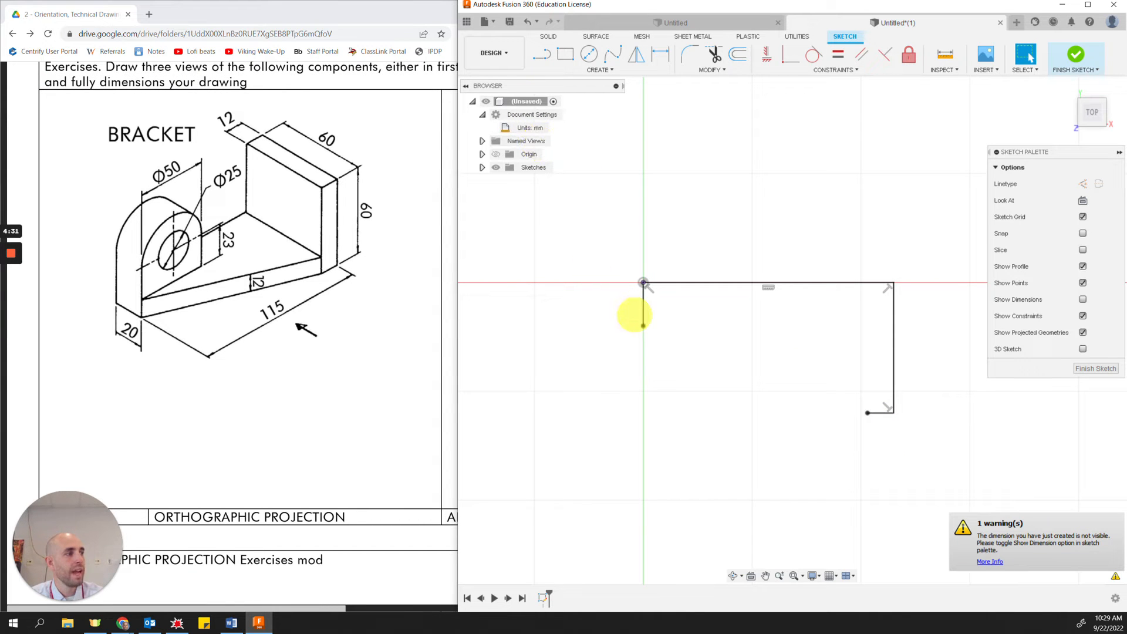
Close the base profile with an angled line from the 20 mm line's end to the 12 mm line's end, and finish the sketch.
left_click(541, 54)
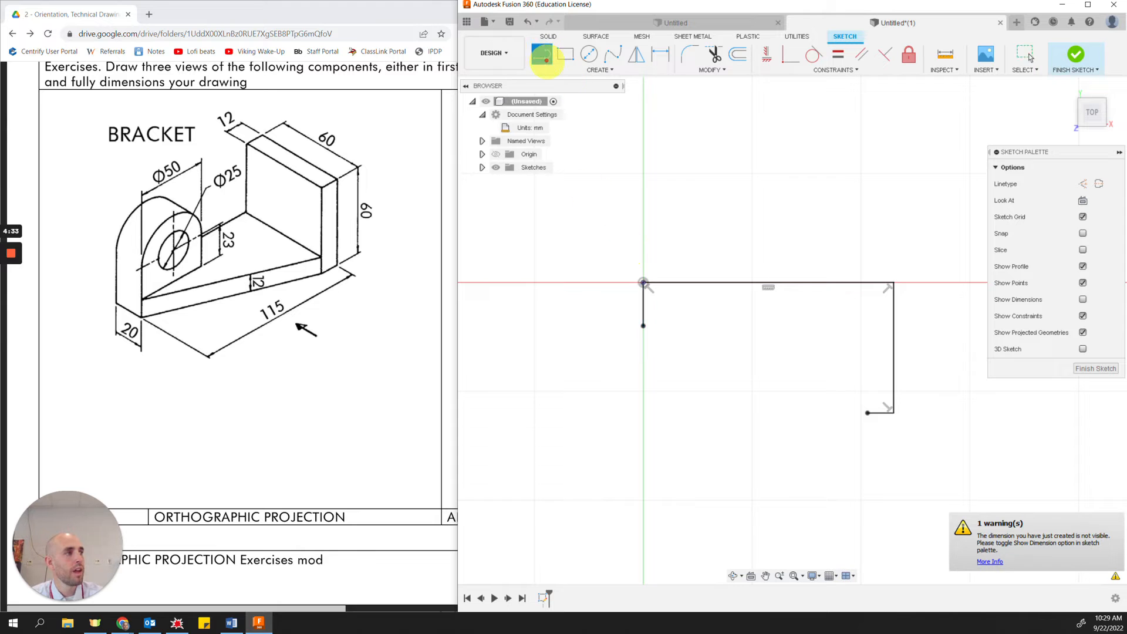
left_click(643, 327)
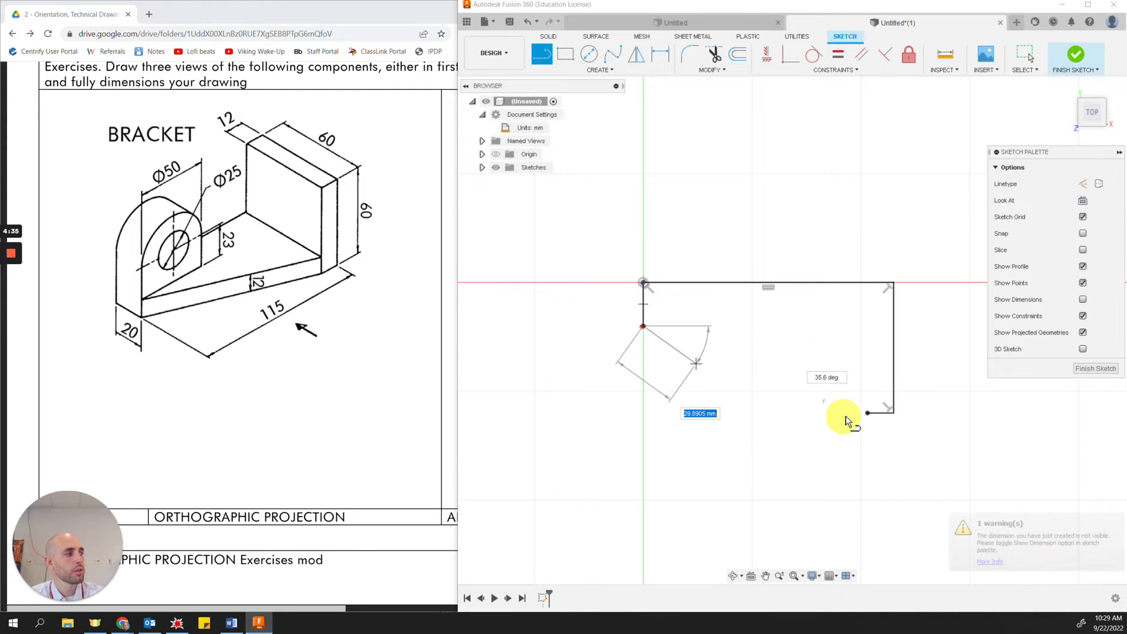
left_click(871, 413)
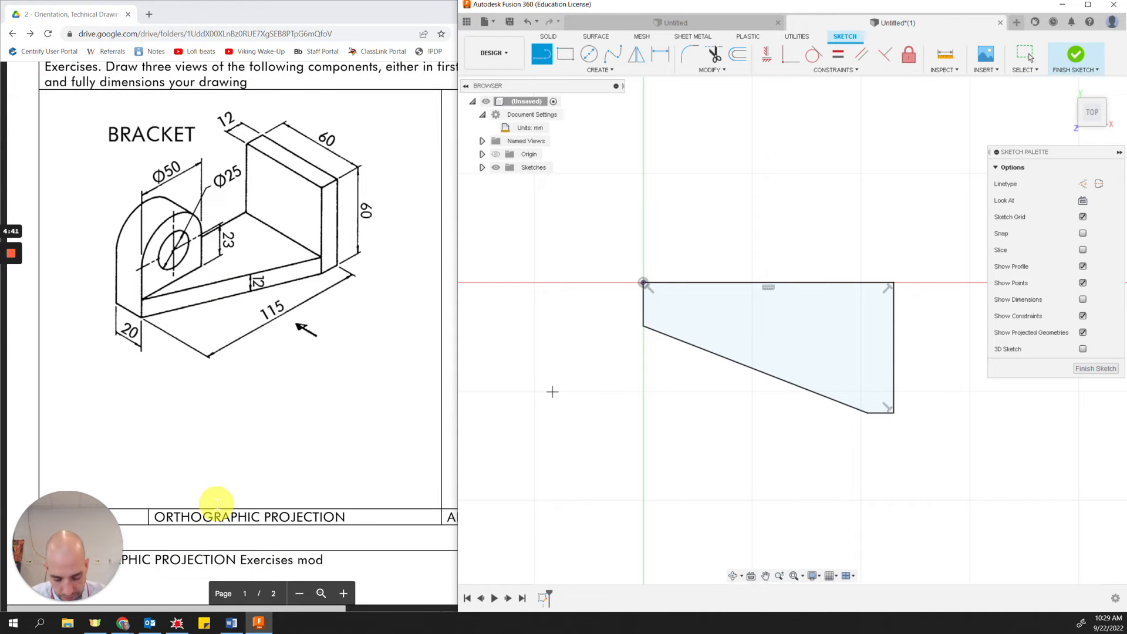
mouse_move(240, 607)
left_mouse_down()
mouse_move(463, 610)
mouse_move(237, 611)
left_mouse_up()
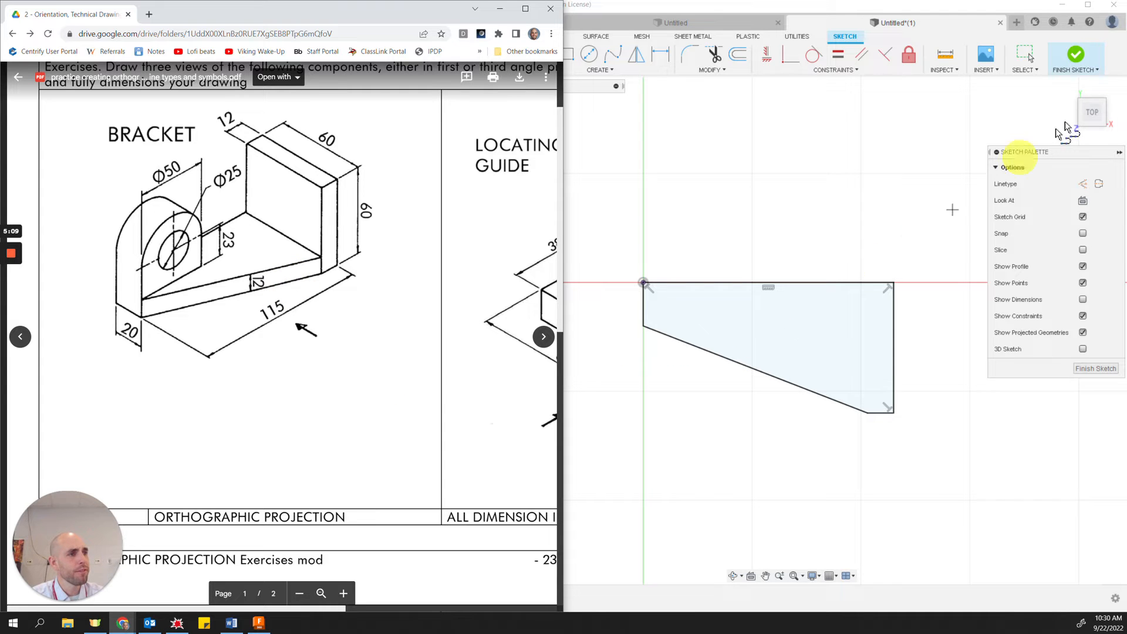
left_click(1076, 53)
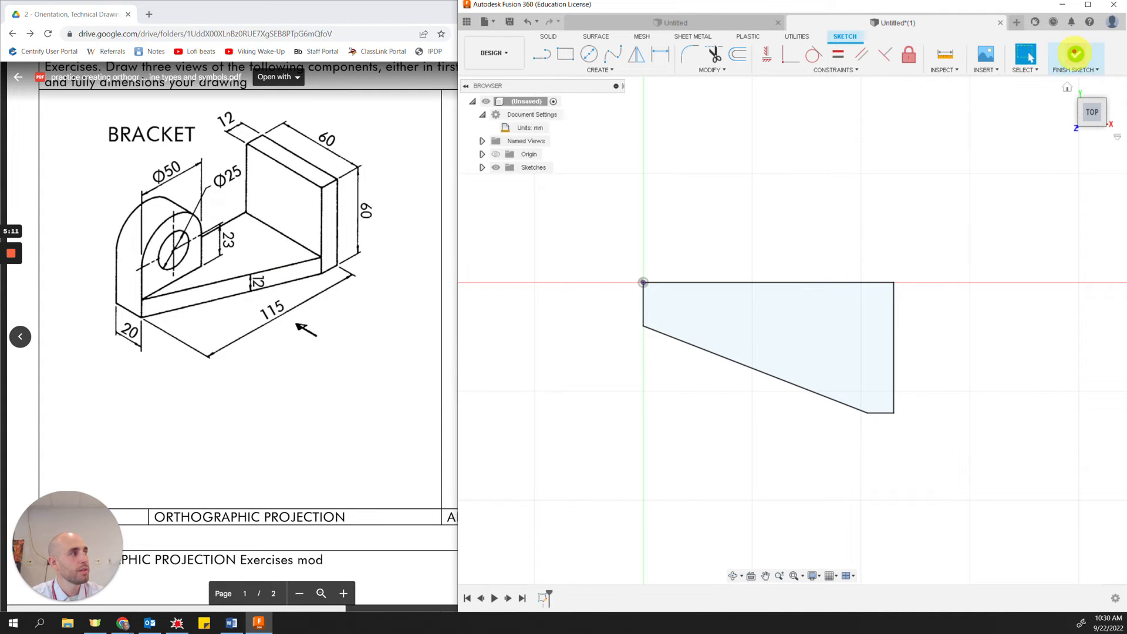
Set the isometric view from the top-front-left corner as the home view with Fixed Distance.
left_click(1068, 87)
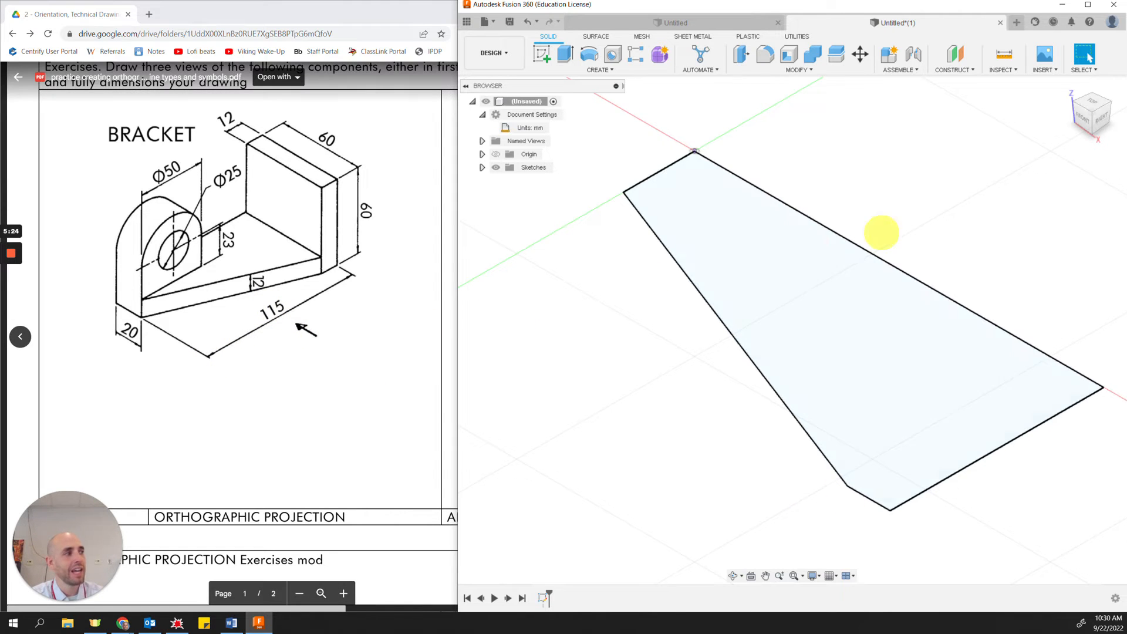
left_click(1079, 119)
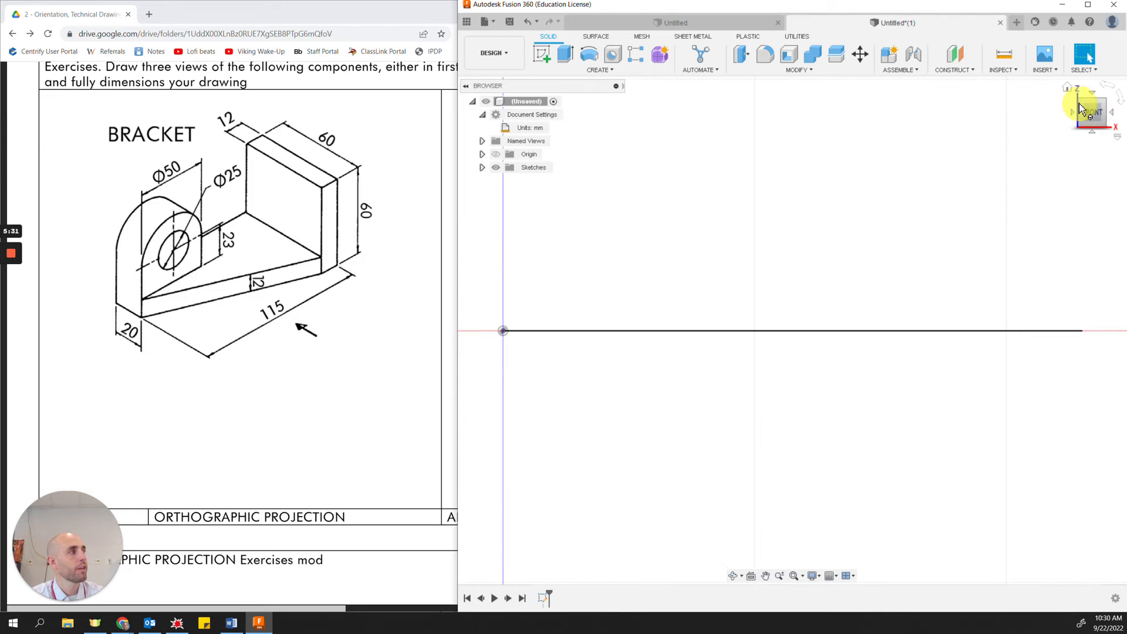
left_click(1081, 106)
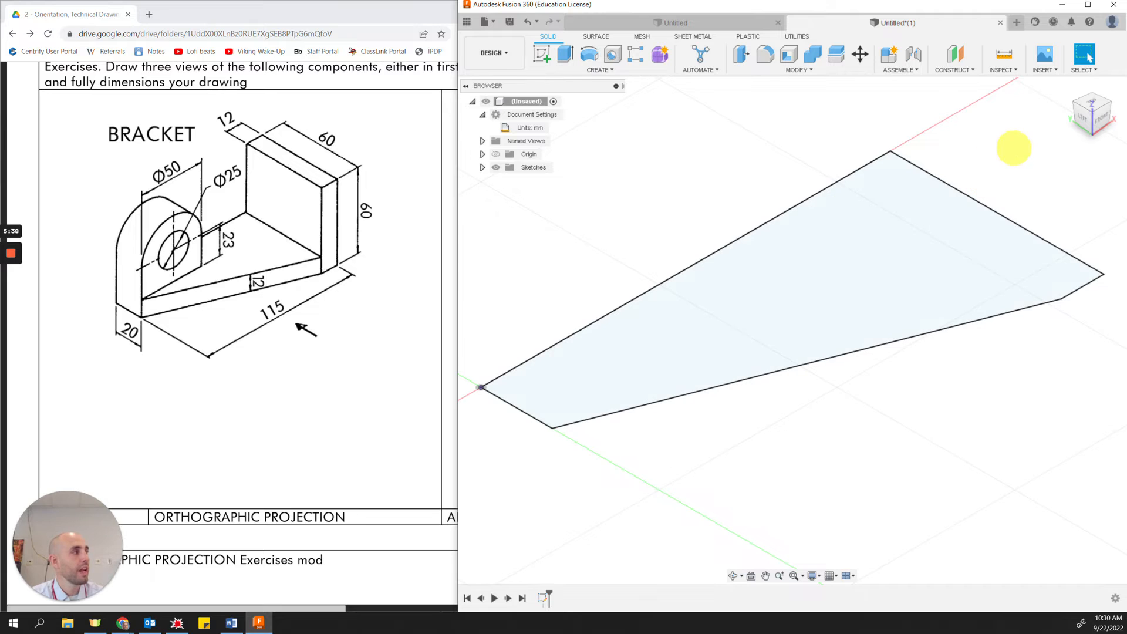
right_click(1092, 116)
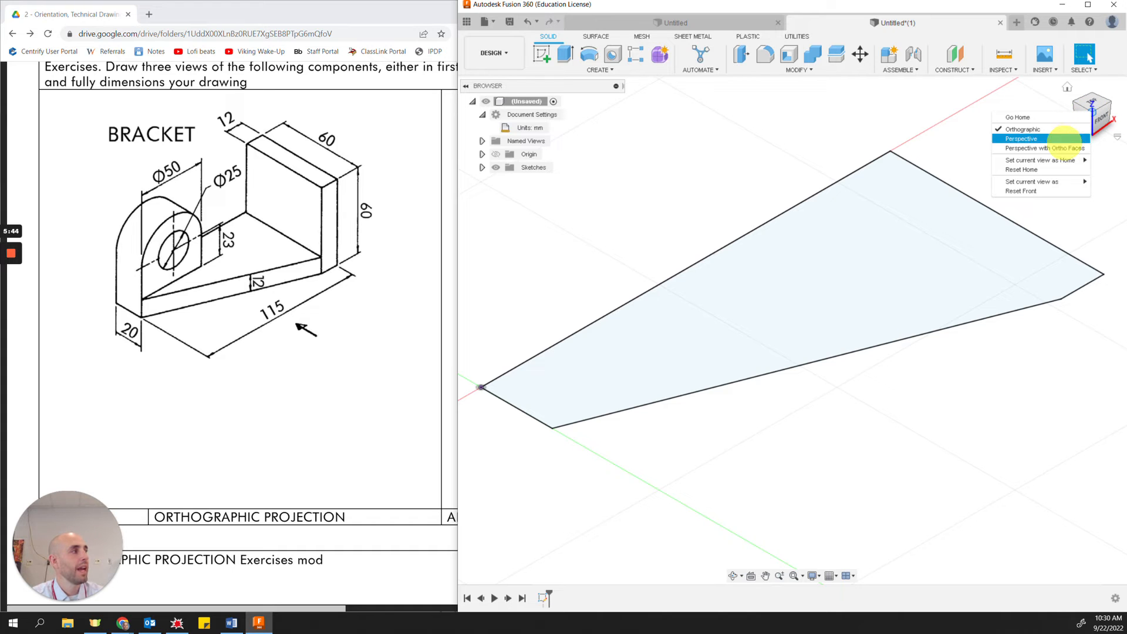
left_click(1051, 170)
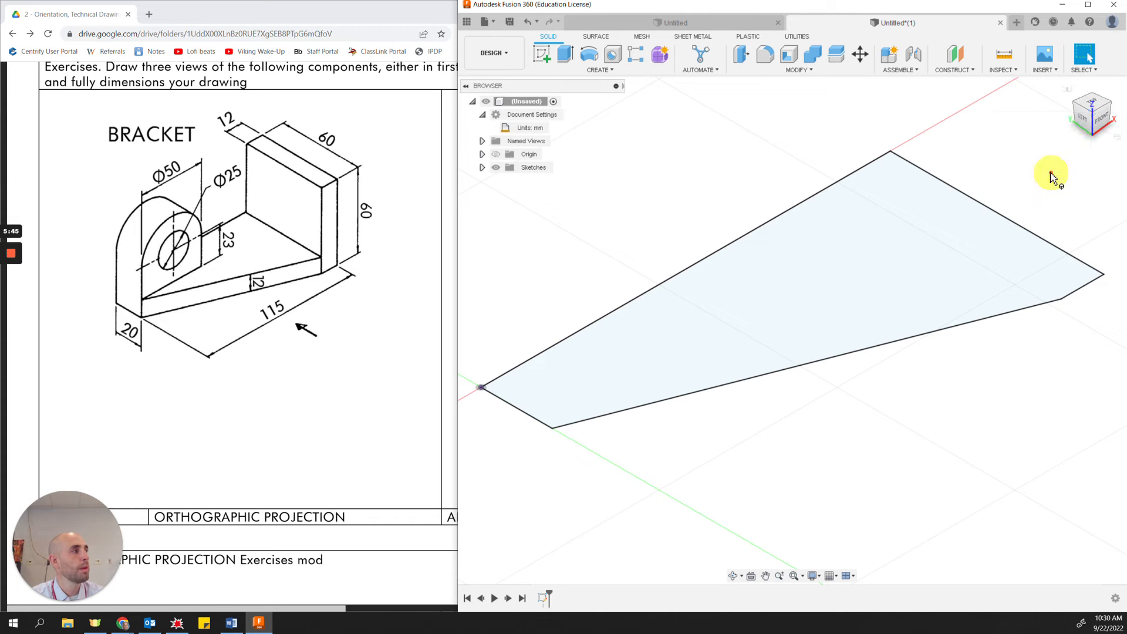
left_click(1067, 89)
left_click(1077, 109)
right_click(1094, 115)
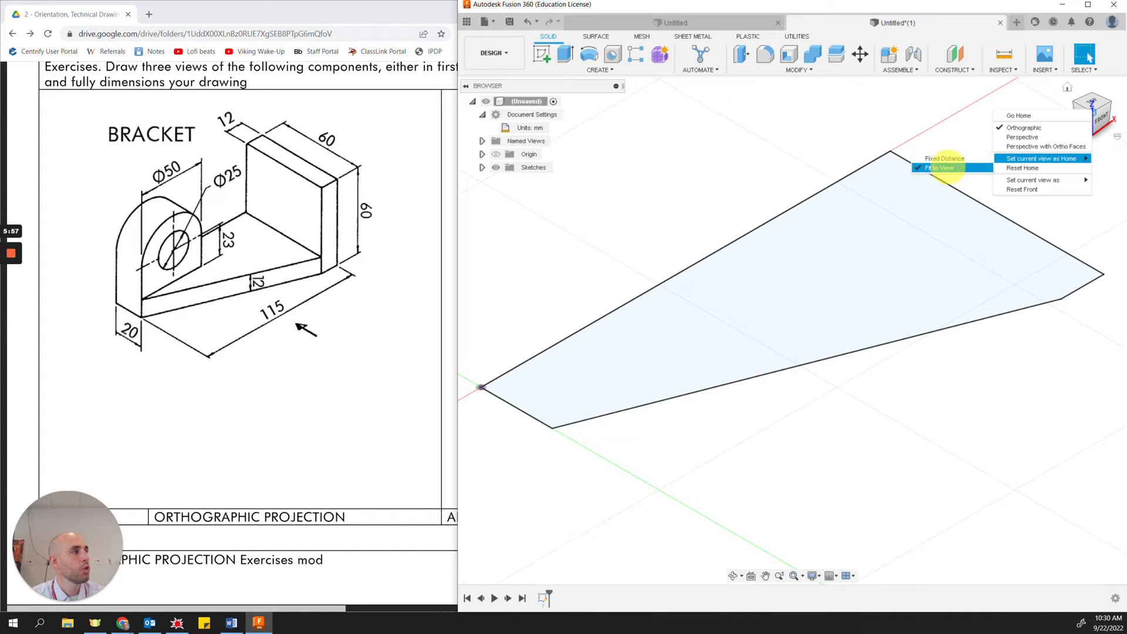
left_click(963, 159)
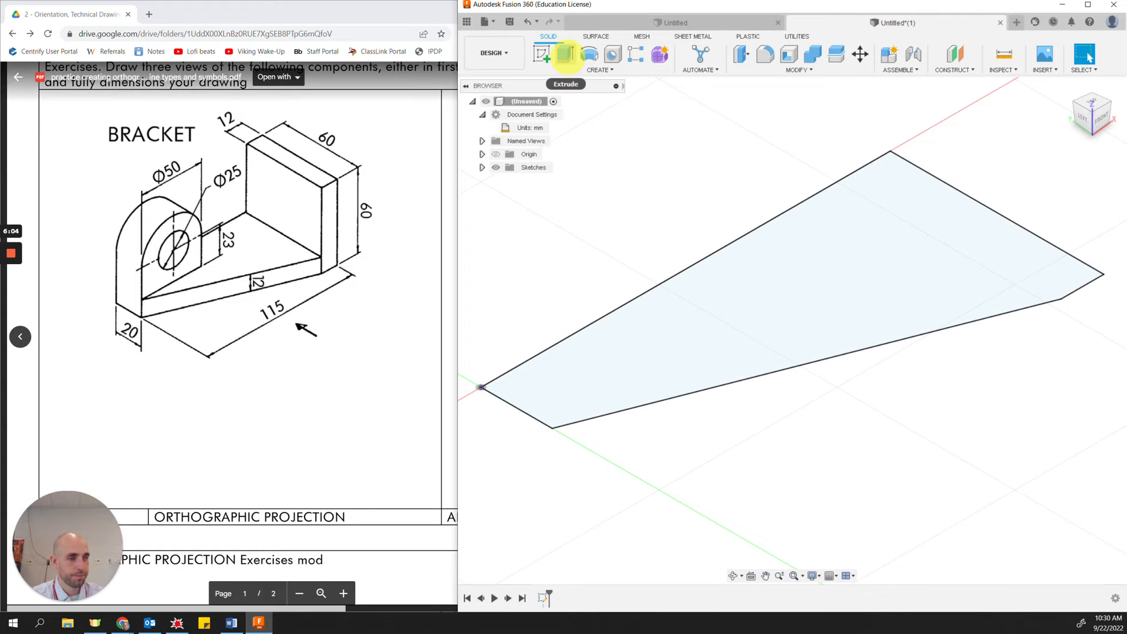
Extrude the base profile 12 mm upward as a new body.
left_click(565, 53)
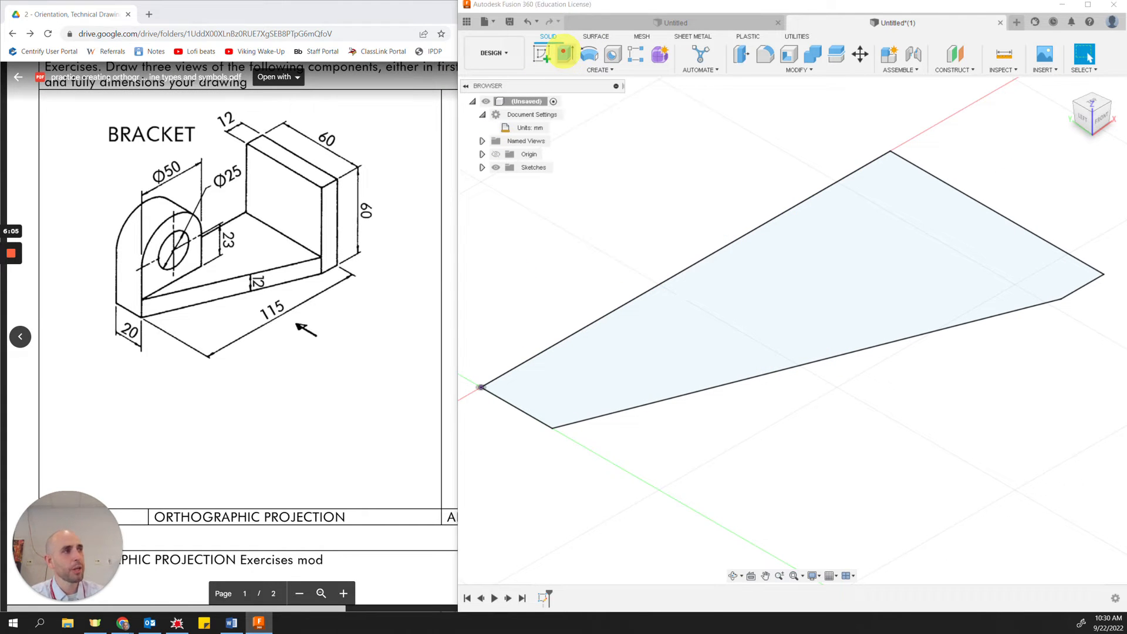
left_click_drag(792, 323, 793, 288)
left_click(870, 325)
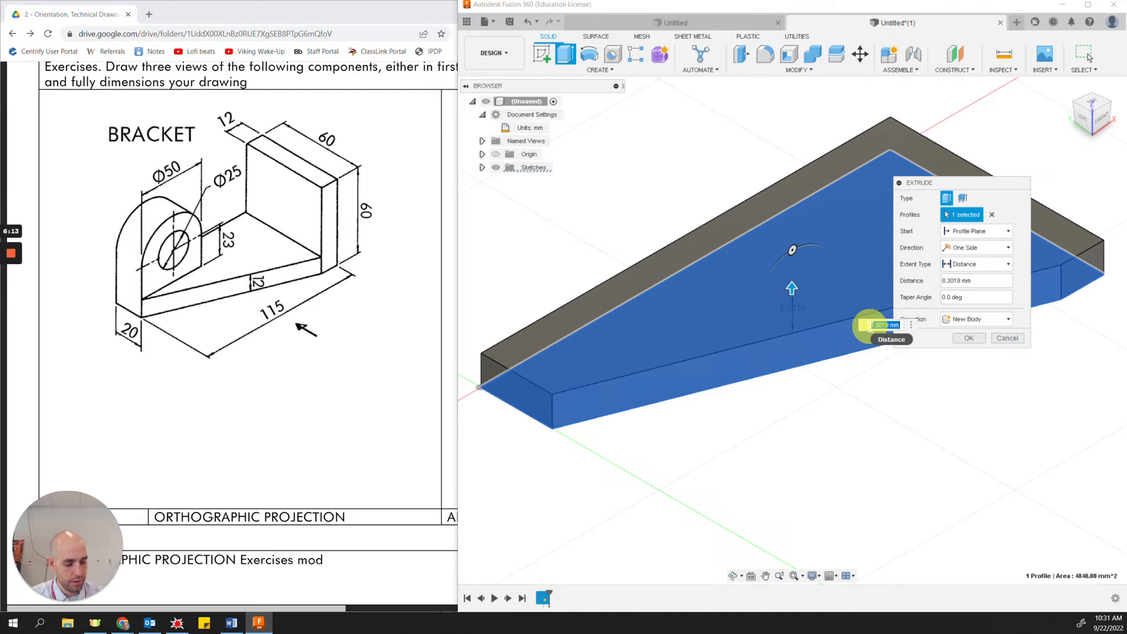
type("12")
key("Return")
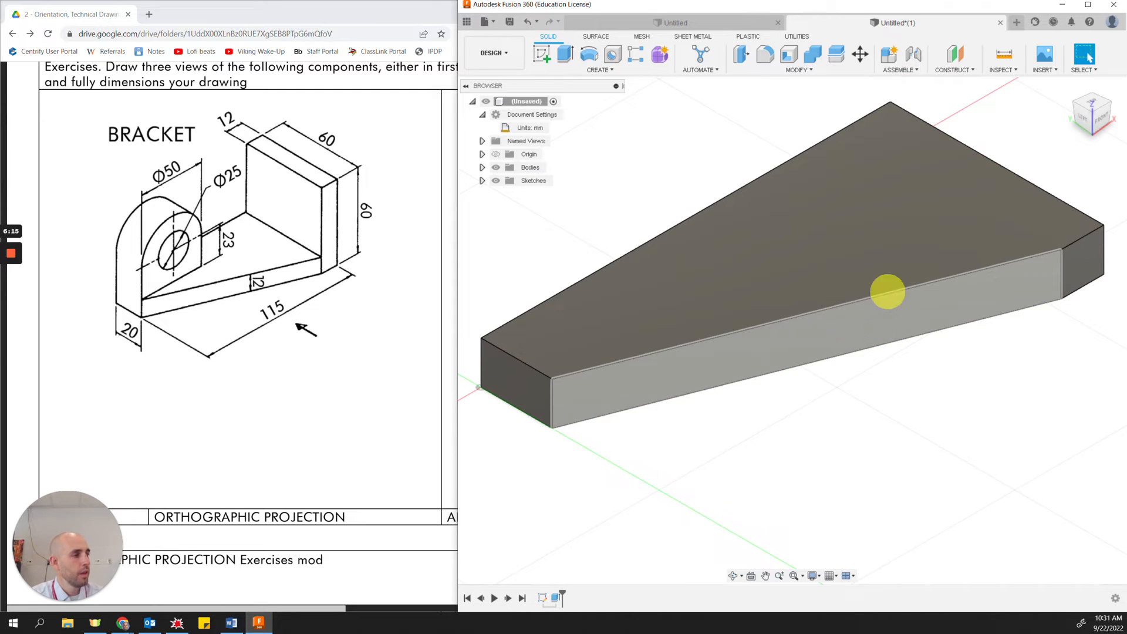
Start a new sketch on the plate's top face and rotate the view so the X axis points right.
scroll(794, 308, "down", 2)
middle_click_drag(819, 408, 739, 457)
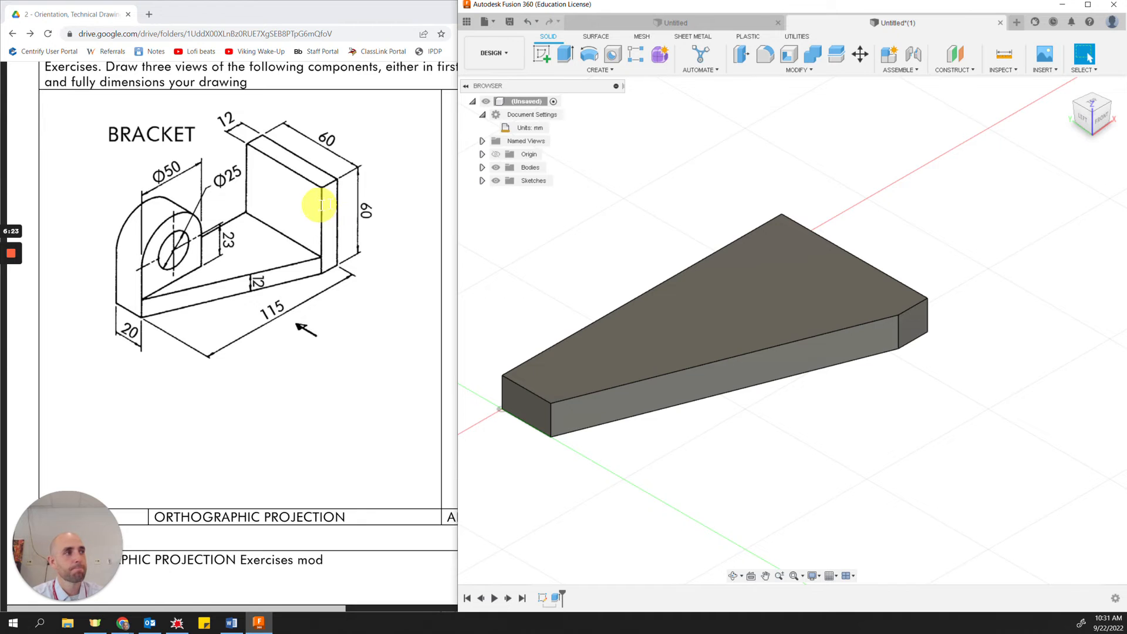
left_click(541, 54)
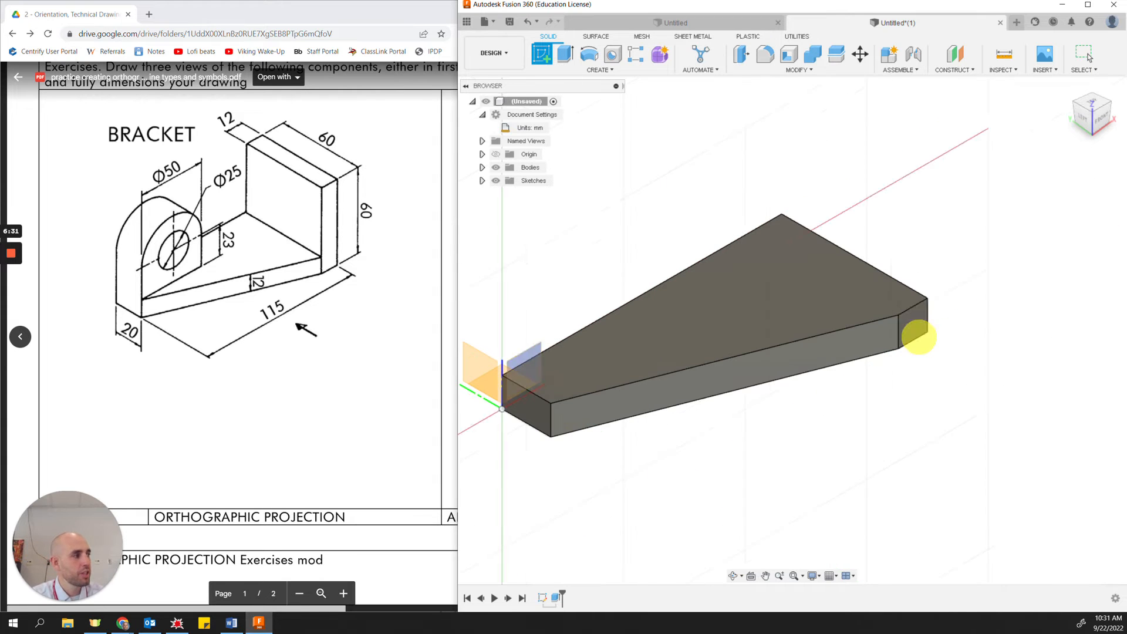
left_click(879, 297)
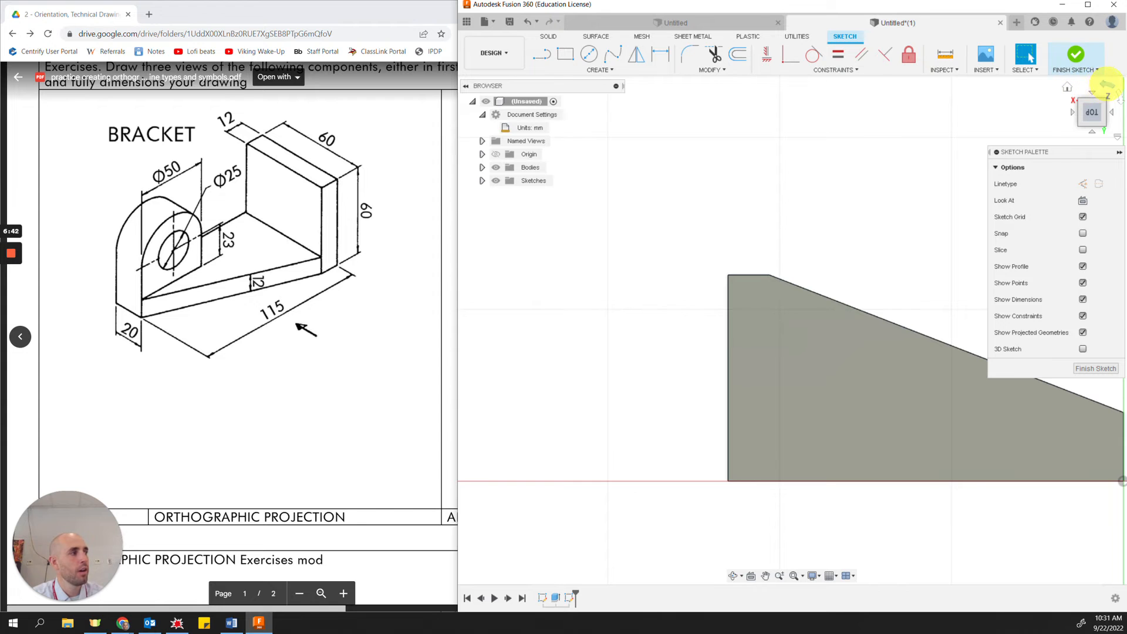
left_click(1107, 84)
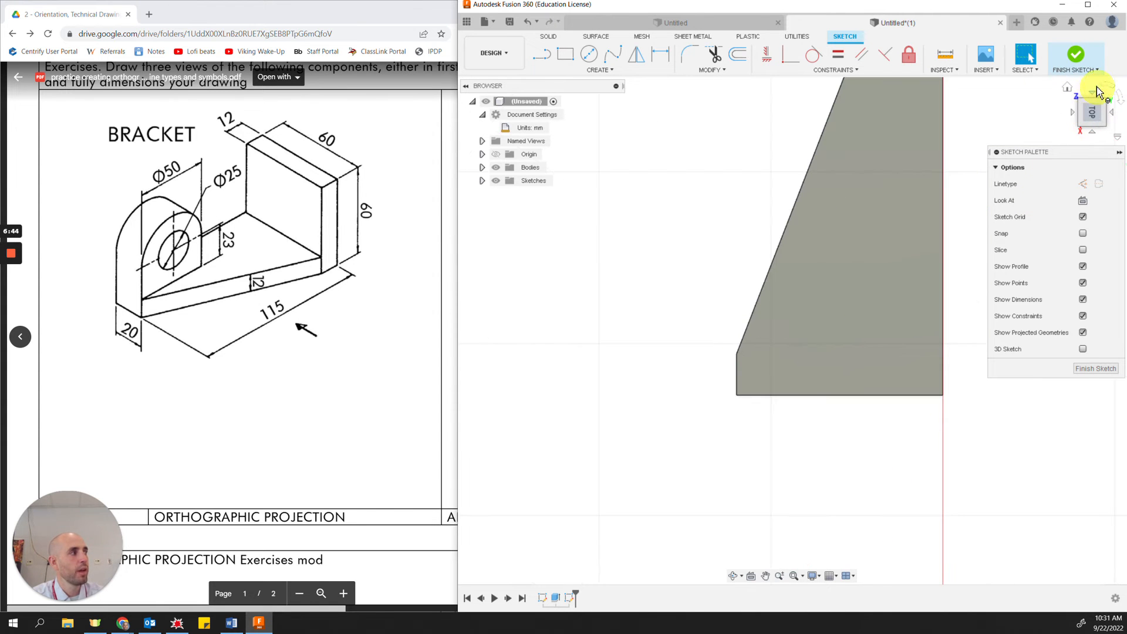
left_click(1106, 84)
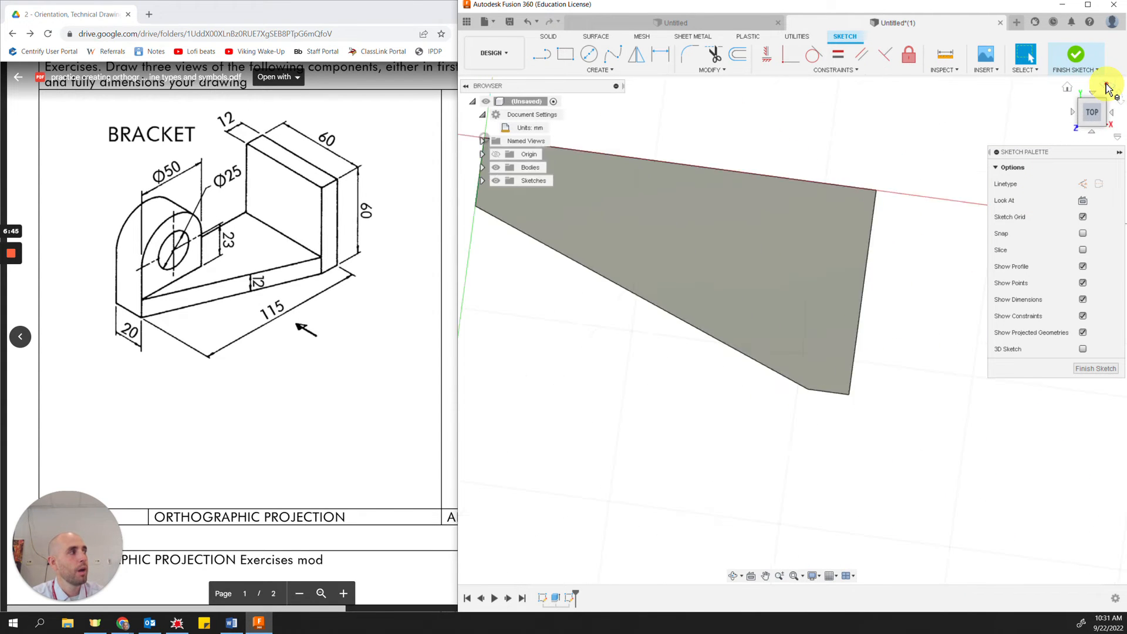
middle_click_drag(894, 134, 945, 186)
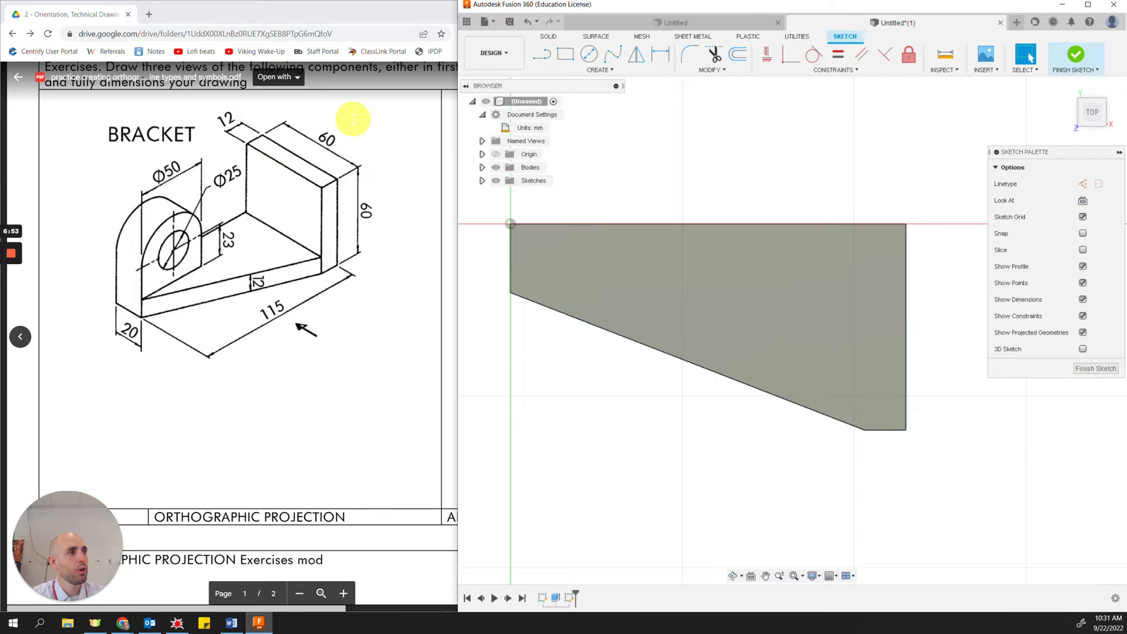
Draw a 12 mm wide two-point rectangle across the full length of the plate's wide end and finish the sketch.
left_click(565, 54)
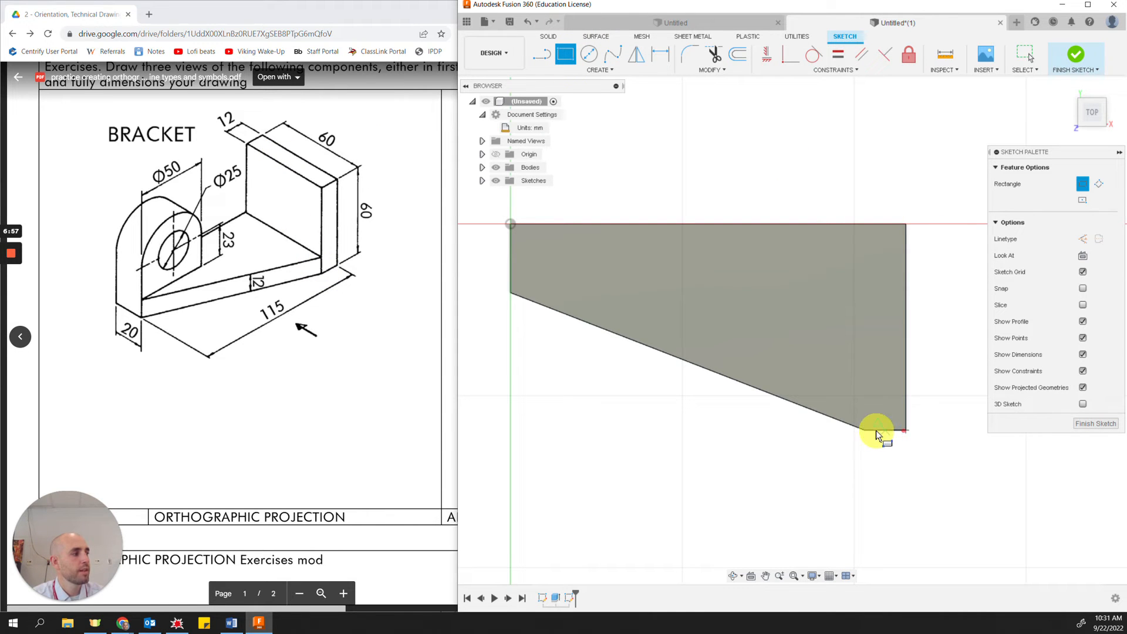
left_click(907, 430)
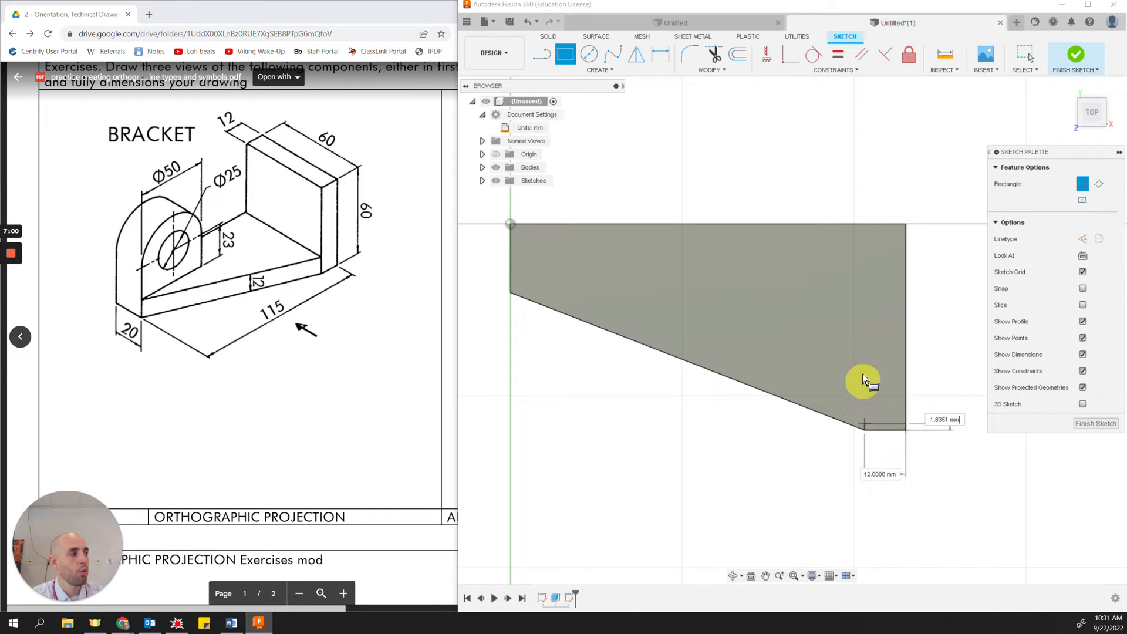
left_click(864, 222)
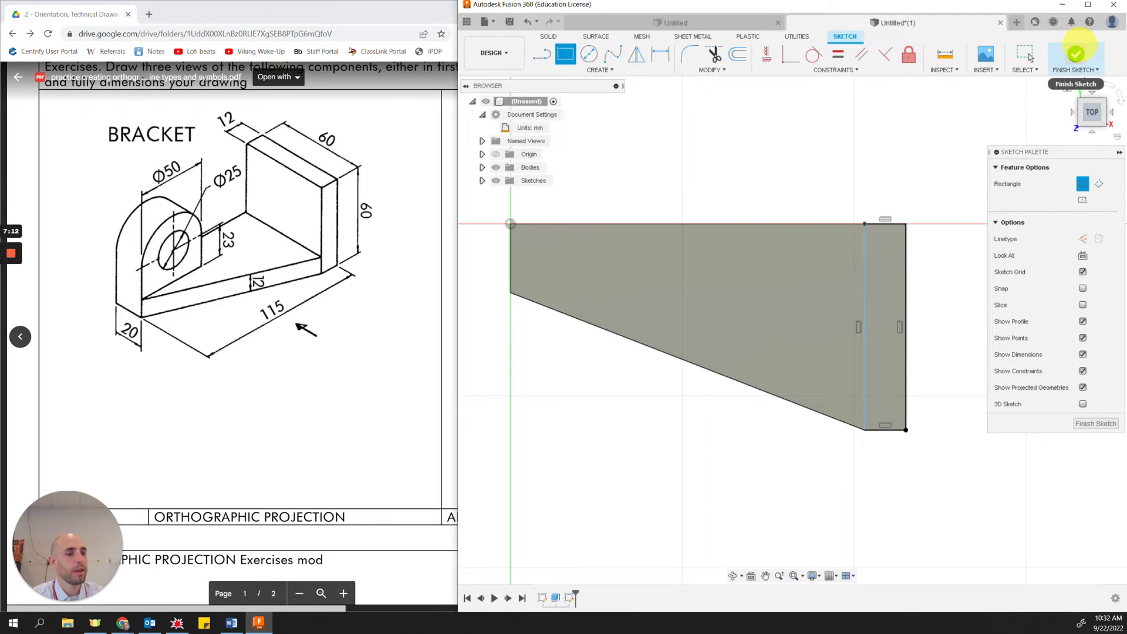
left_click(1076, 55)
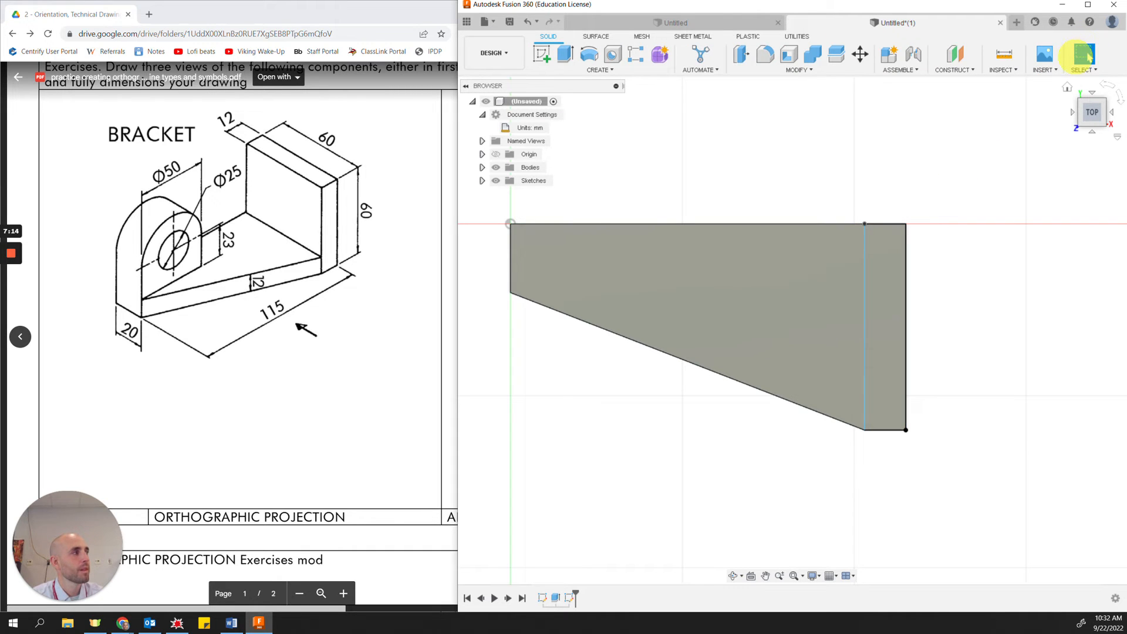
Extrude the 12 mm strip at the plate's wide end upward by 60-12 mm and join it to the plate.
left_click(1068, 87)
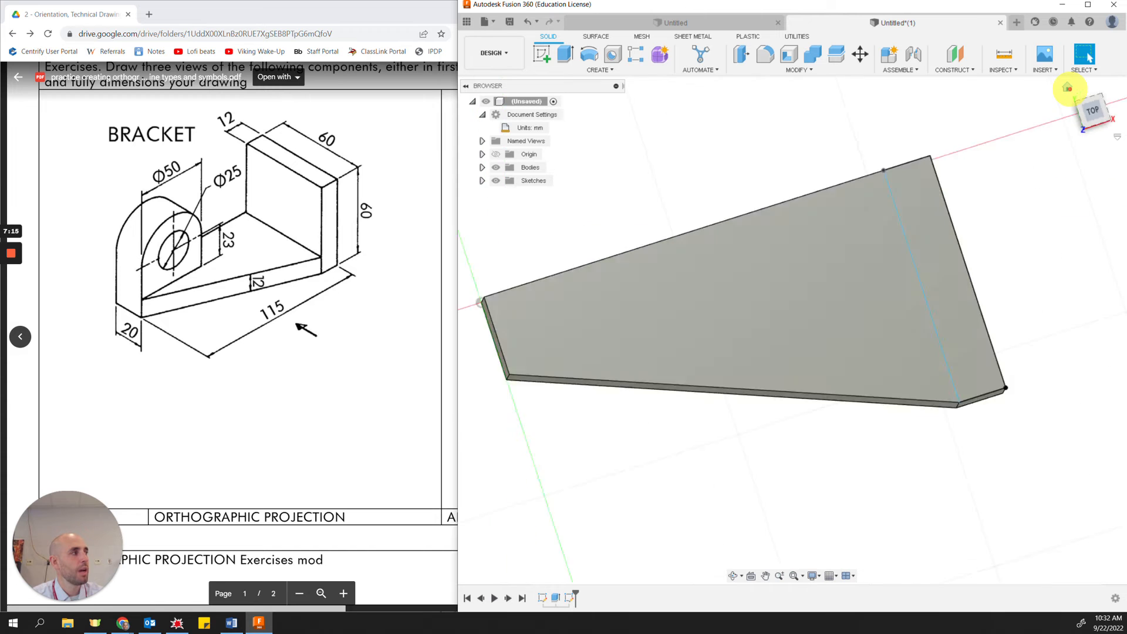
middle_click_drag(659, 201, 635, 302)
left_click(565, 54)
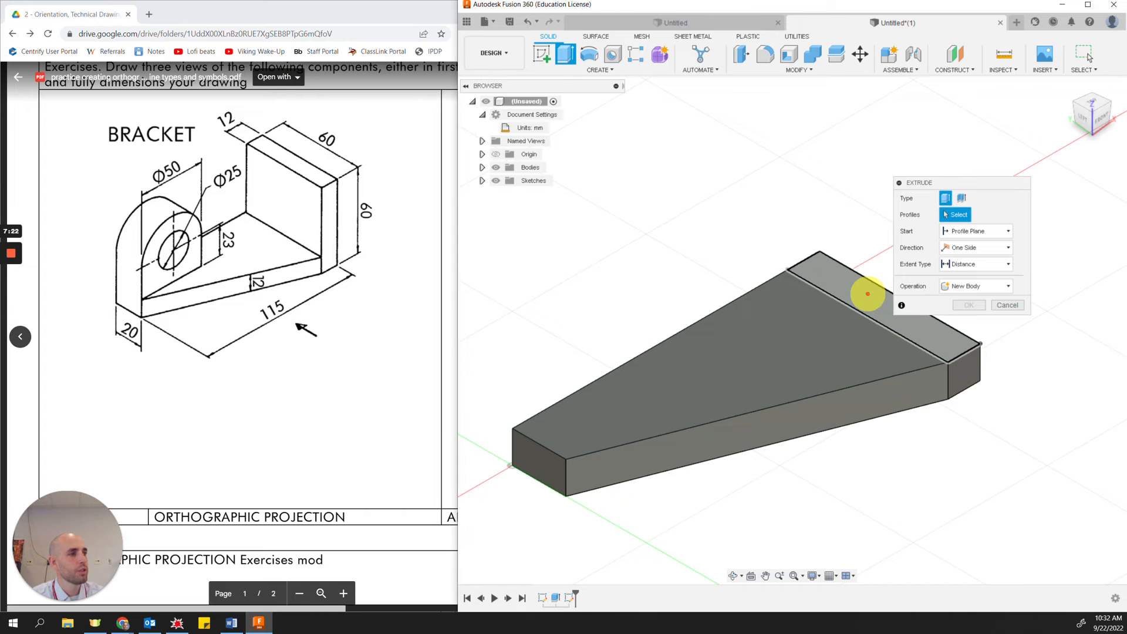
left_click(868, 293)
left_click_drag(883, 294, 884, 246)
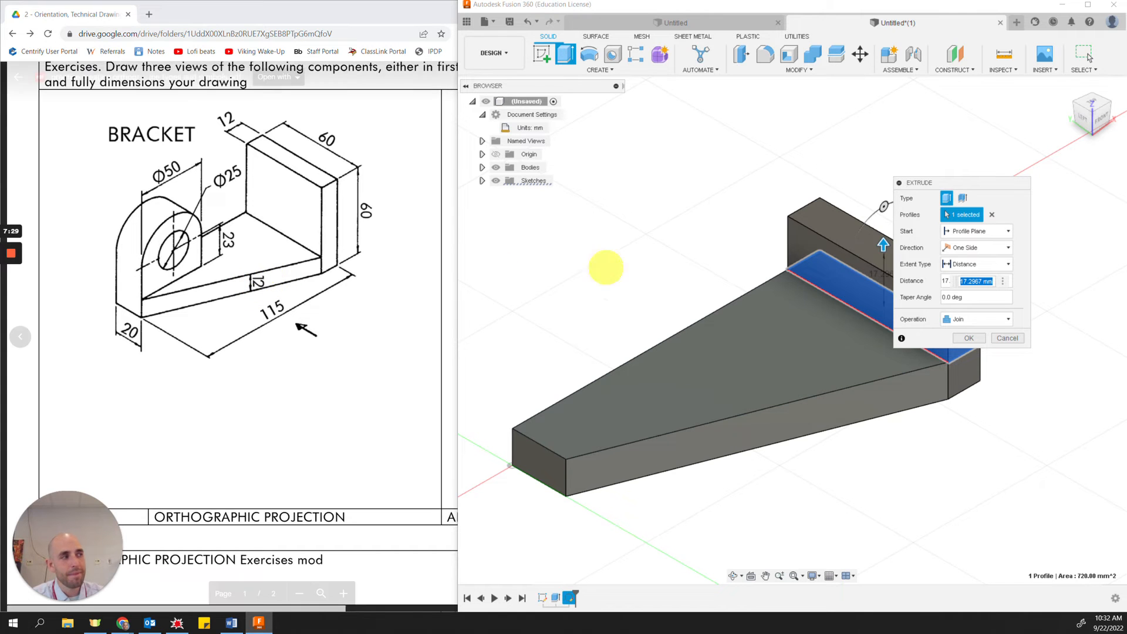
middle_click_drag(700, 262, 532, 326)
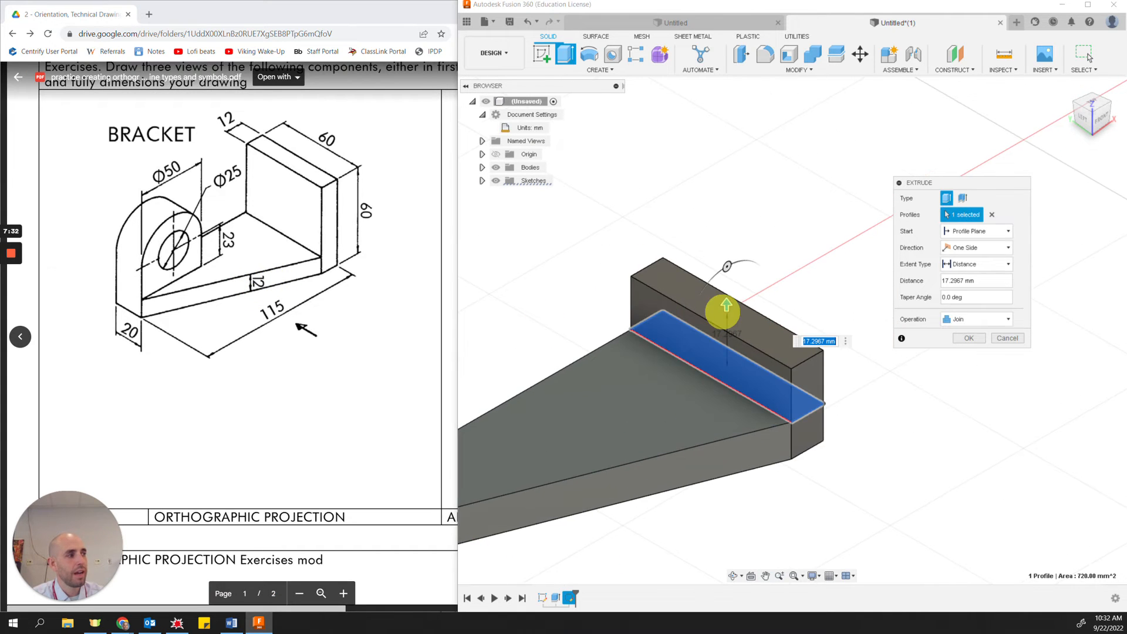
left_click_drag(734, 285, 728, 244)
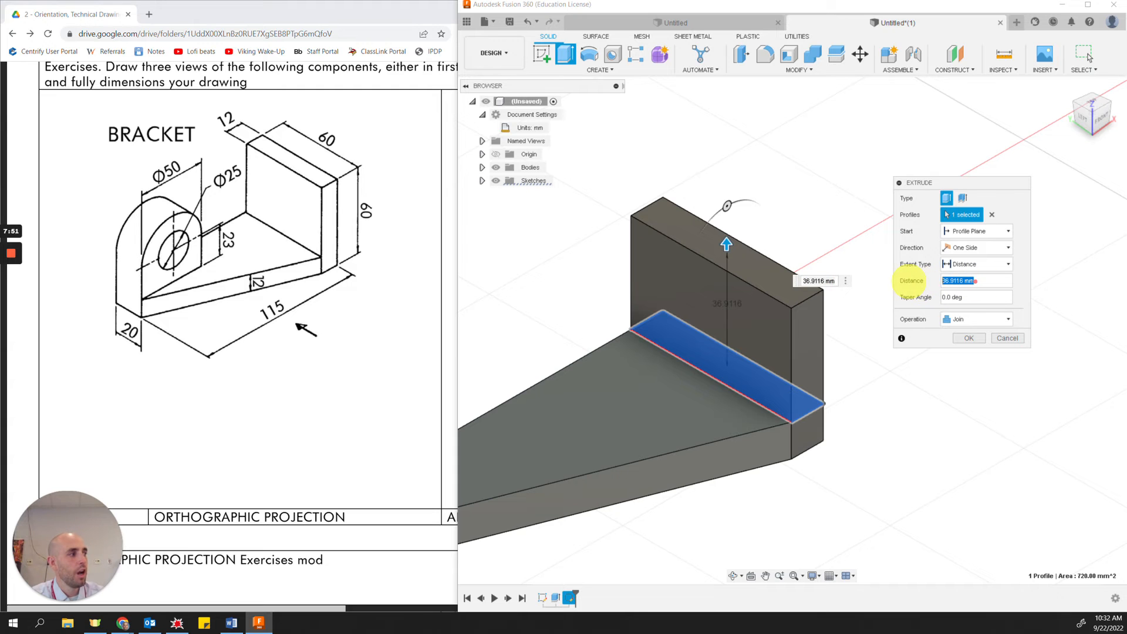
type("60")
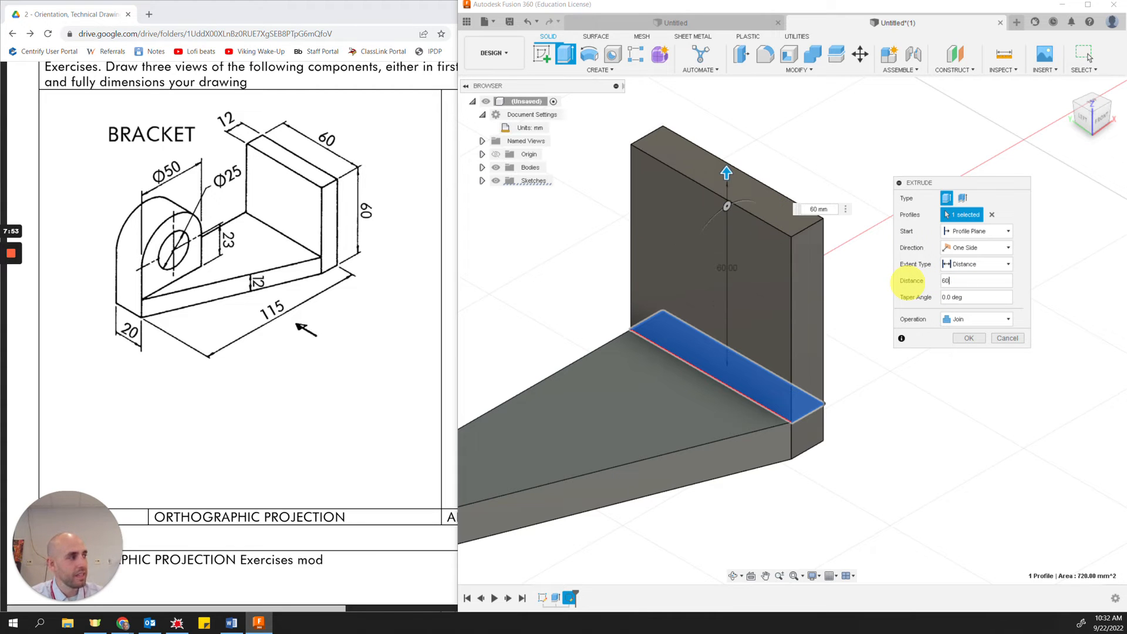
type("-12")
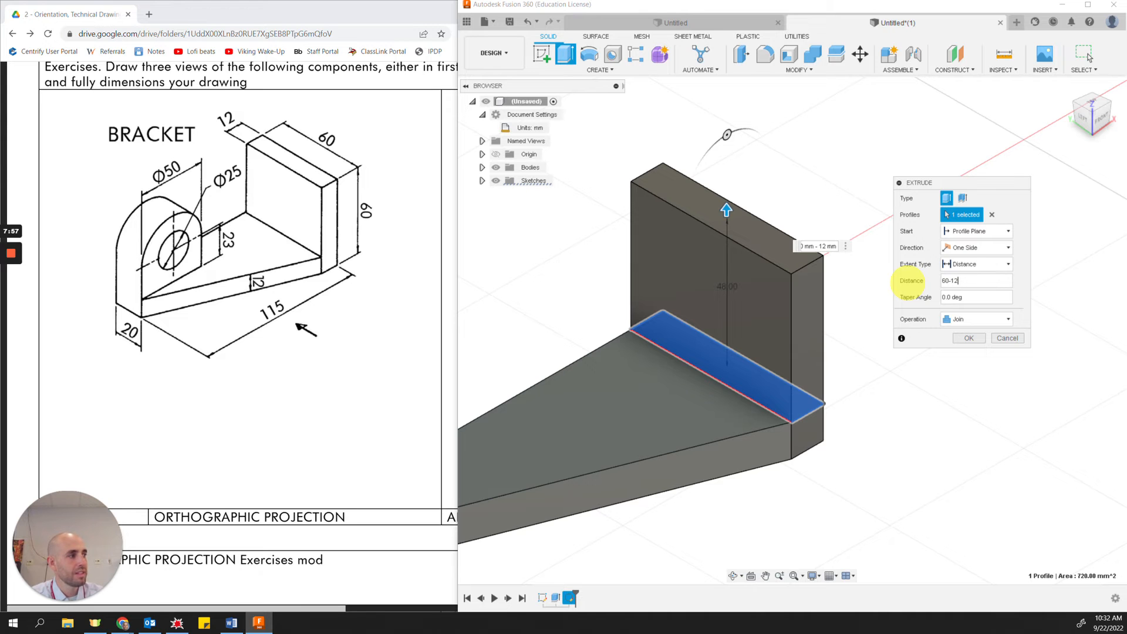
key("Return")
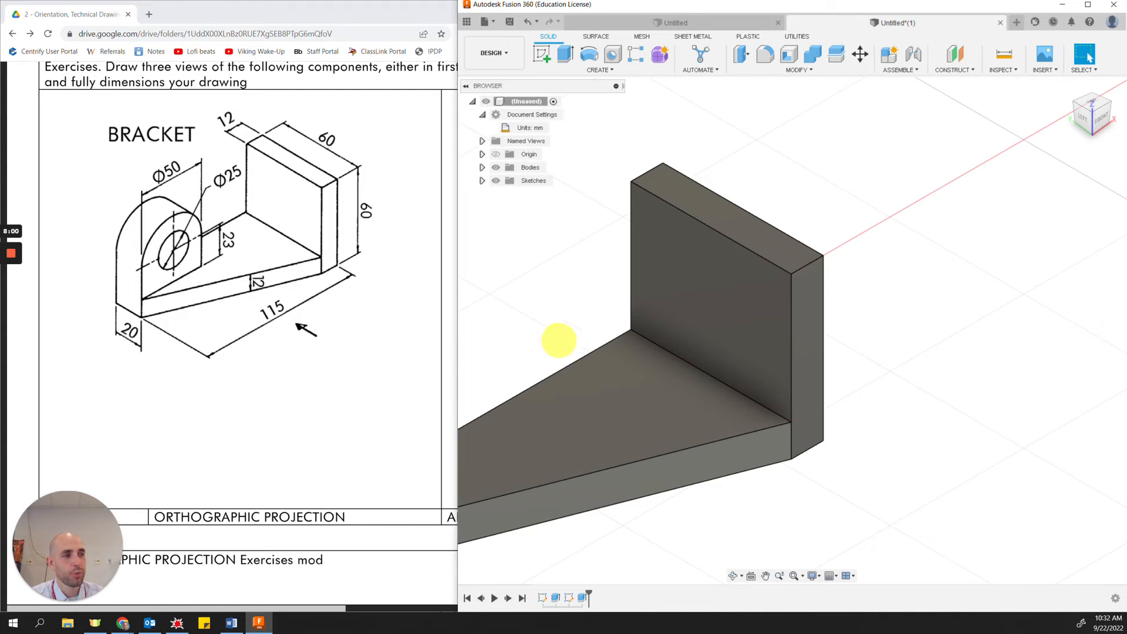
Start a new sketch on the vertical XZ origin plane along the plate's straight long side.
middle_click_drag(524, 335, 679, 301)
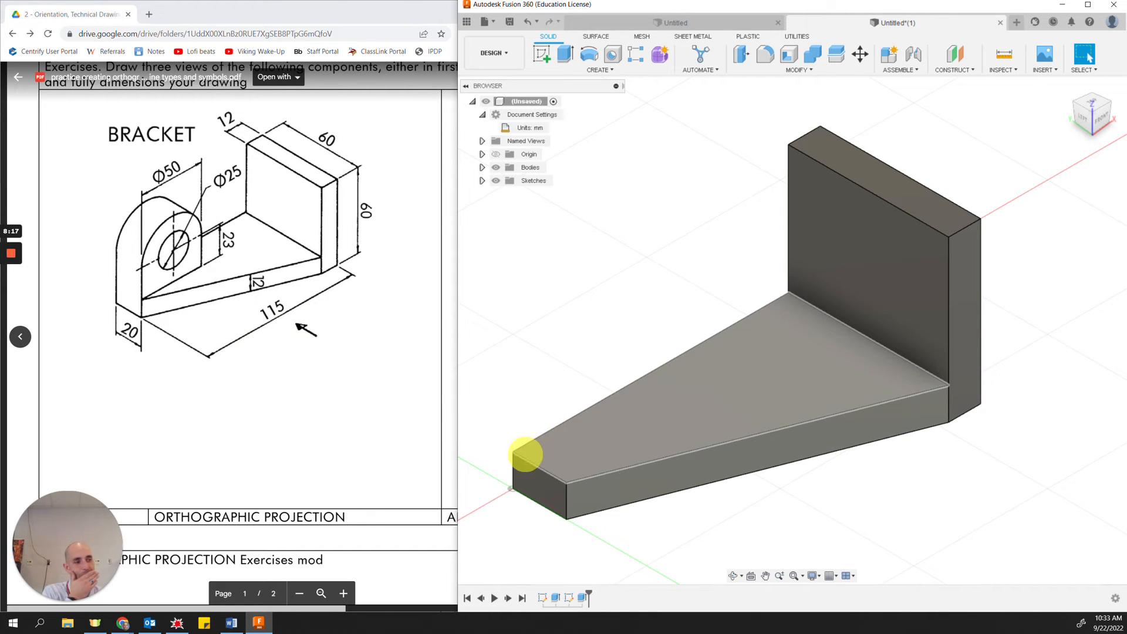
left_click(541, 55)
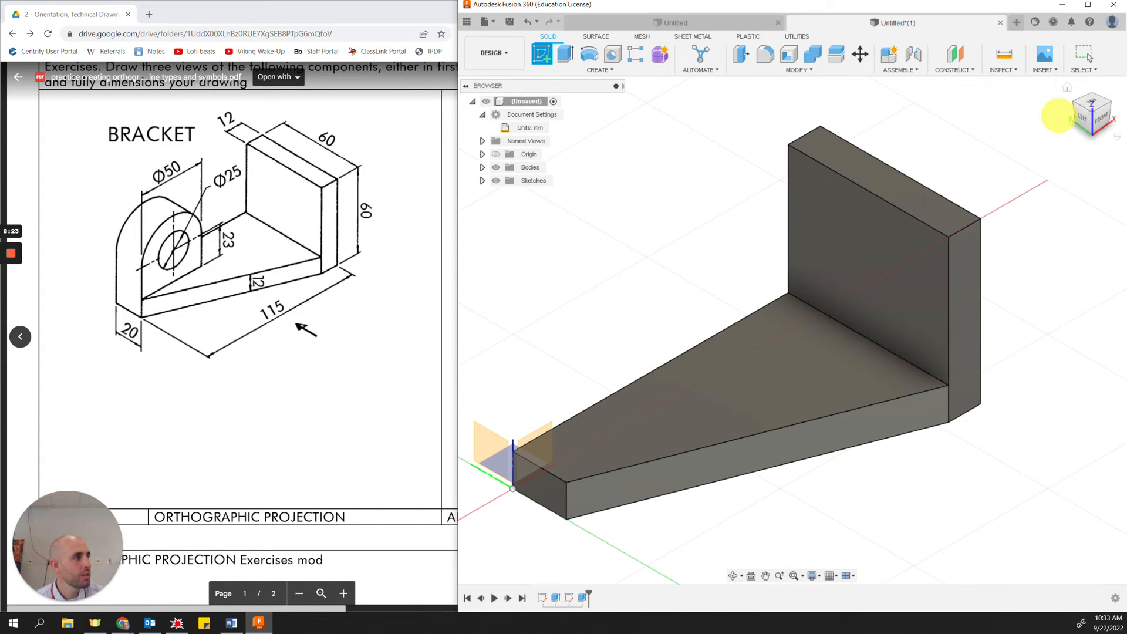
left_click_drag(1087, 115, 1095, 115)
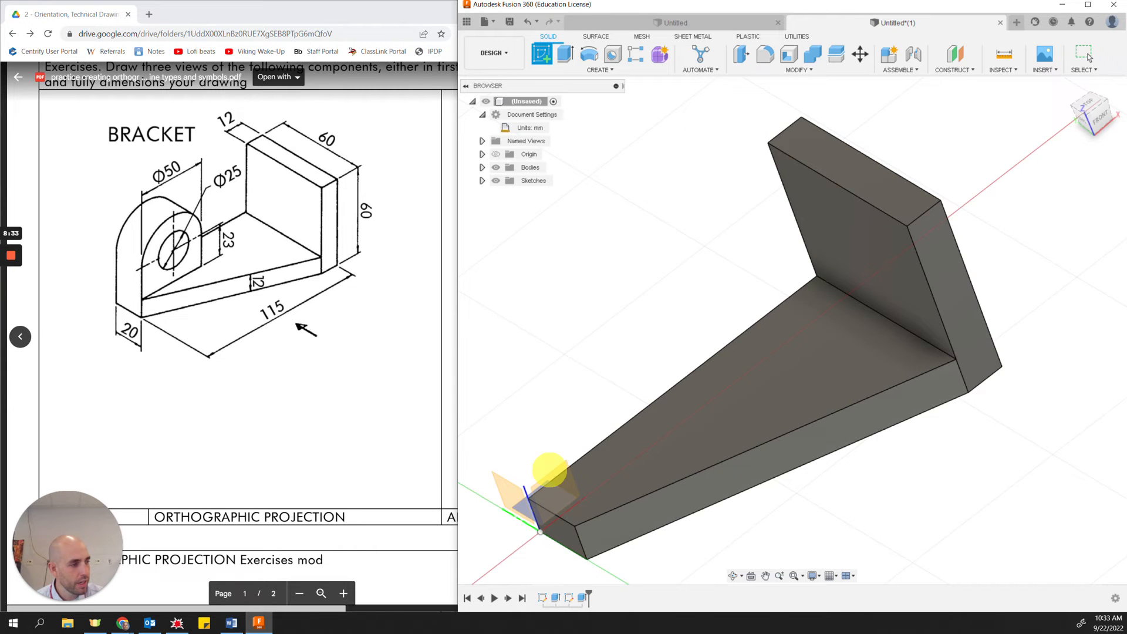
left_click(554, 473)
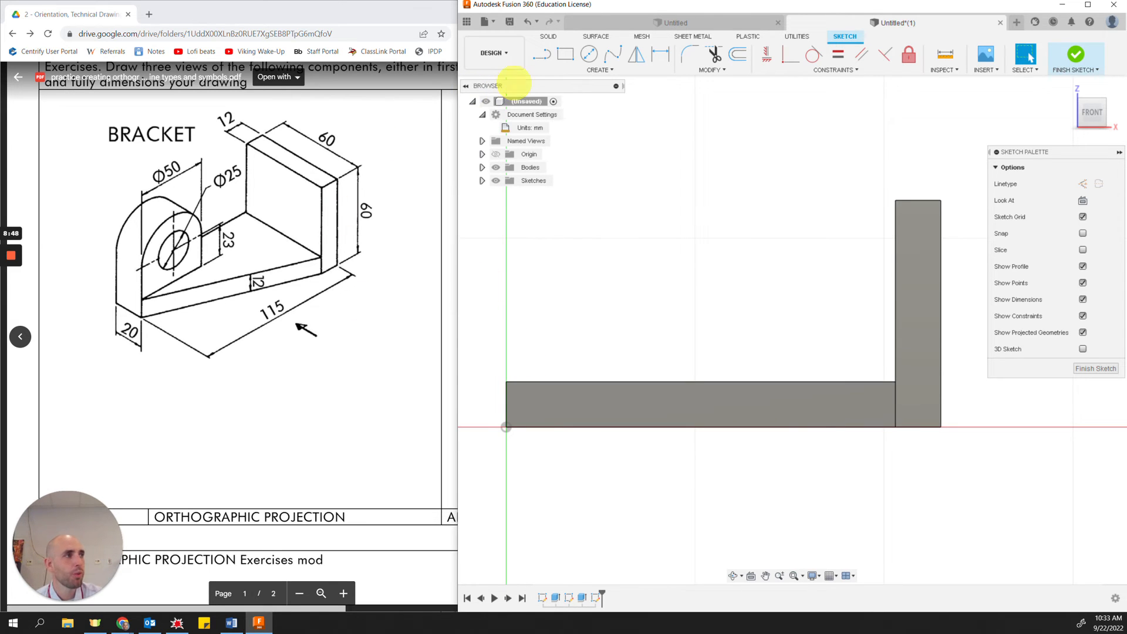
left_click(566, 55)
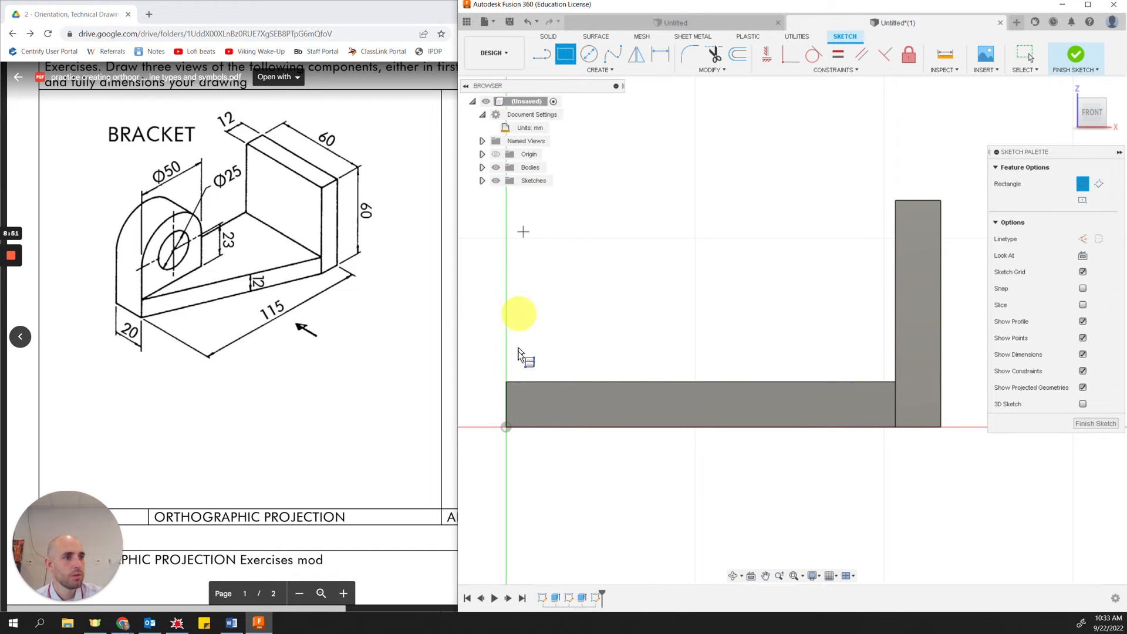
middle_click_drag(592, 251, 597, 302)
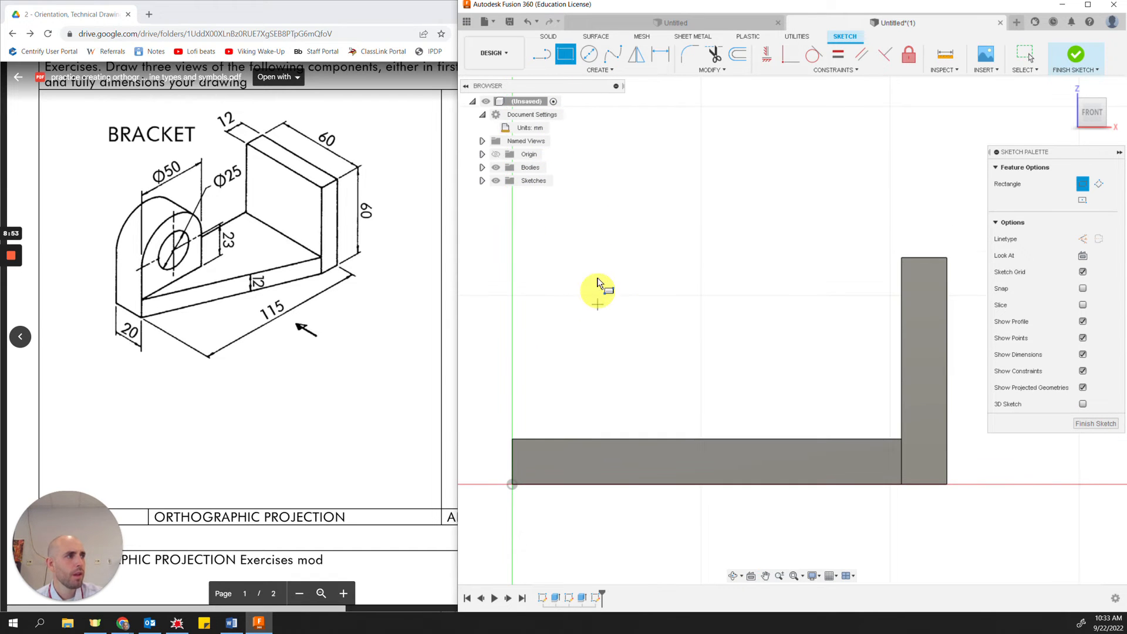
left_click(542, 55)
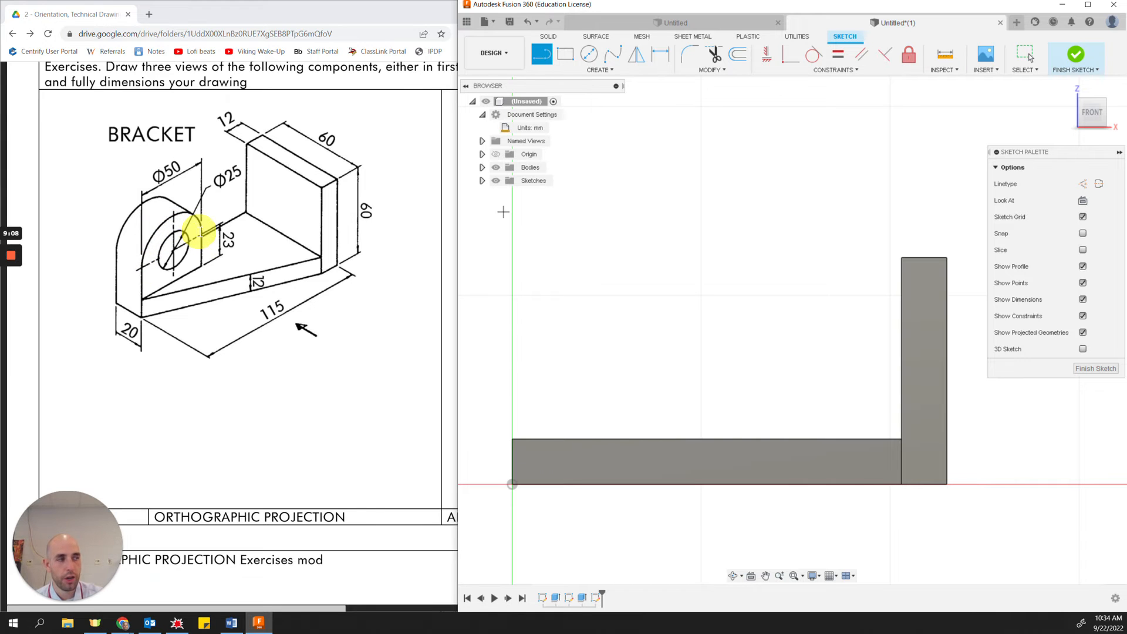
left_click(542, 55)
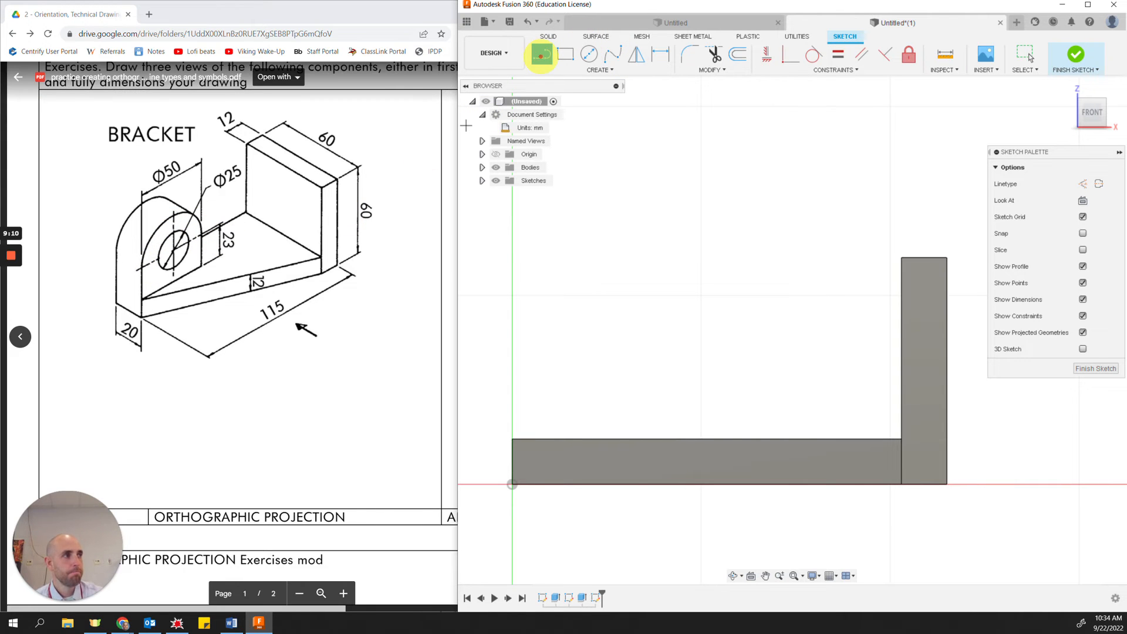
left_click(564, 54)
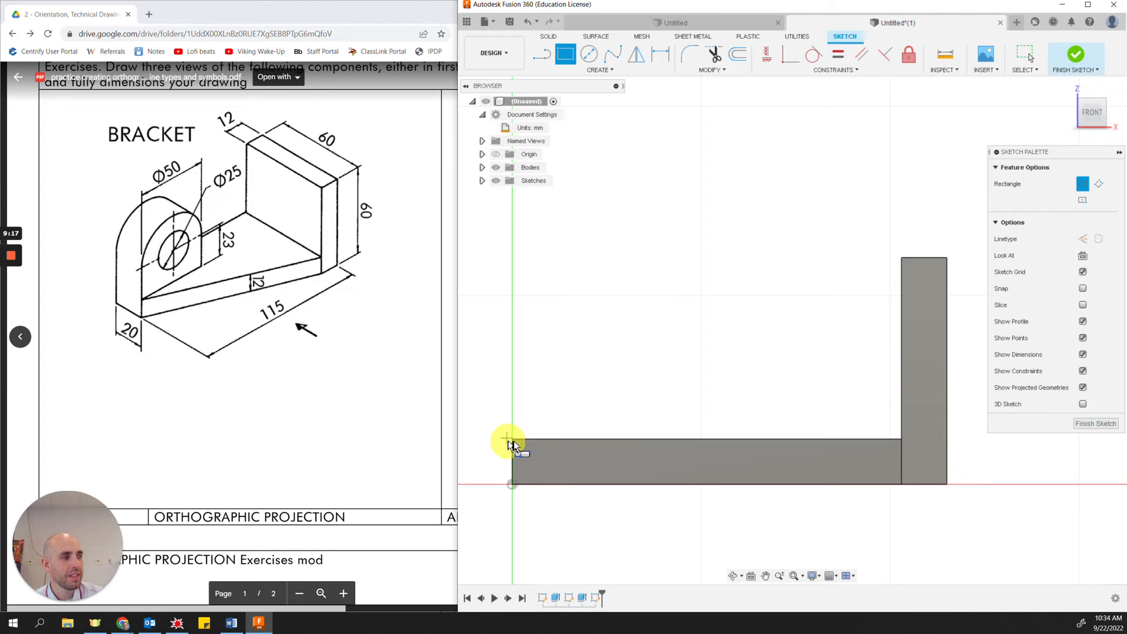
left_click(1083, 104)
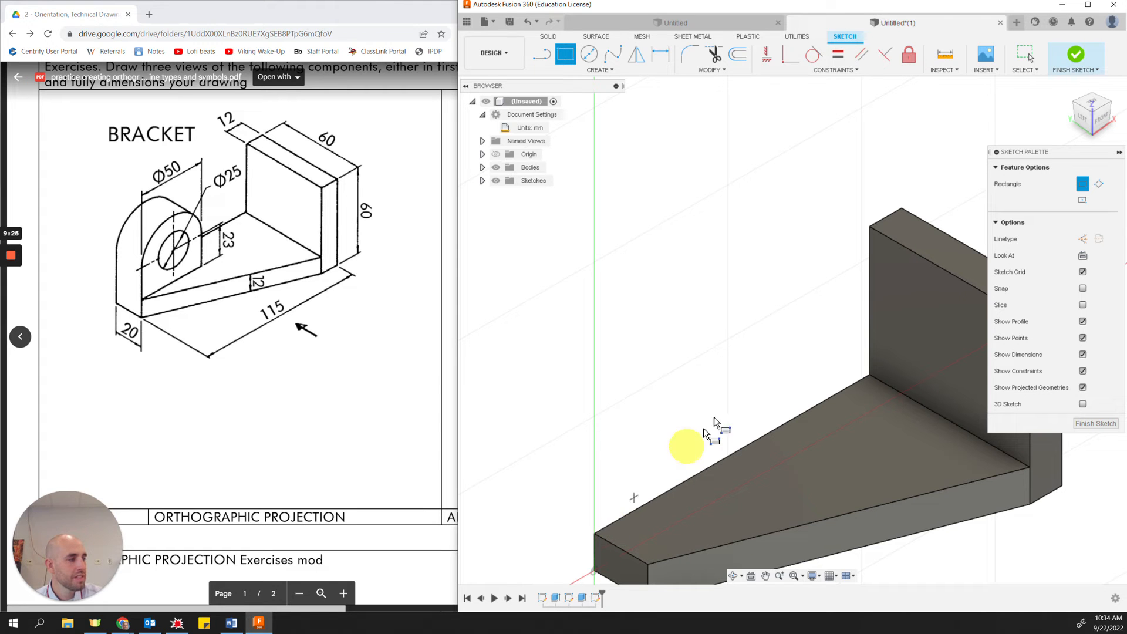
left_click(1105, 118)
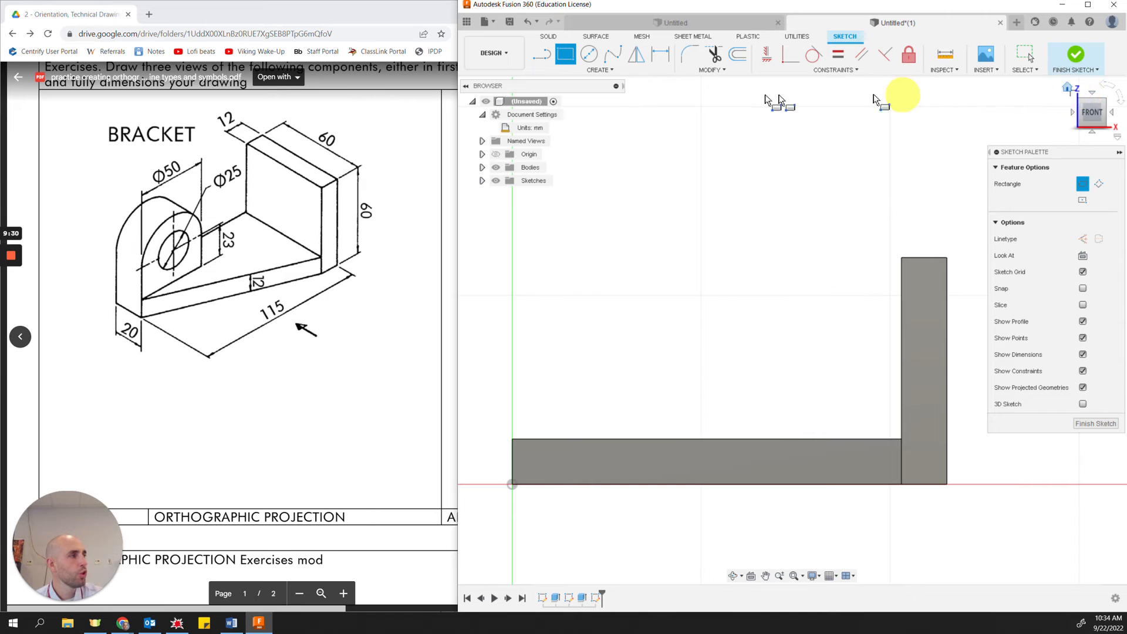
left_click(585, 71)
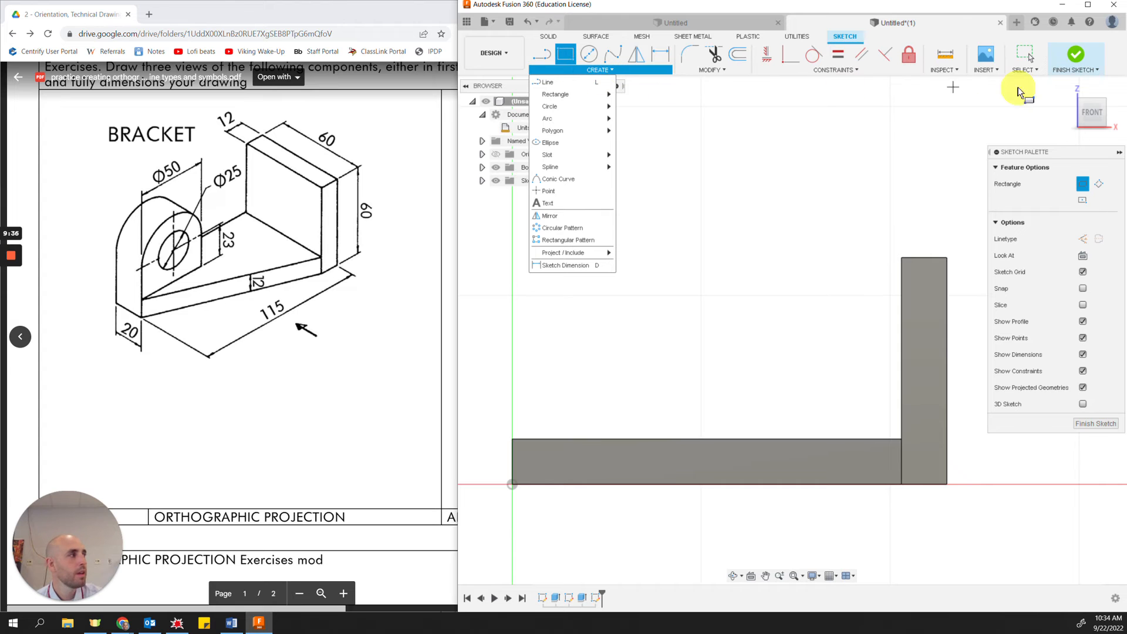
Project six faces into the sketch with Projection Link on: the plate's top, narrow end and slanted side, and the wall's inner, side and top faces.
left_click(1079, 101)
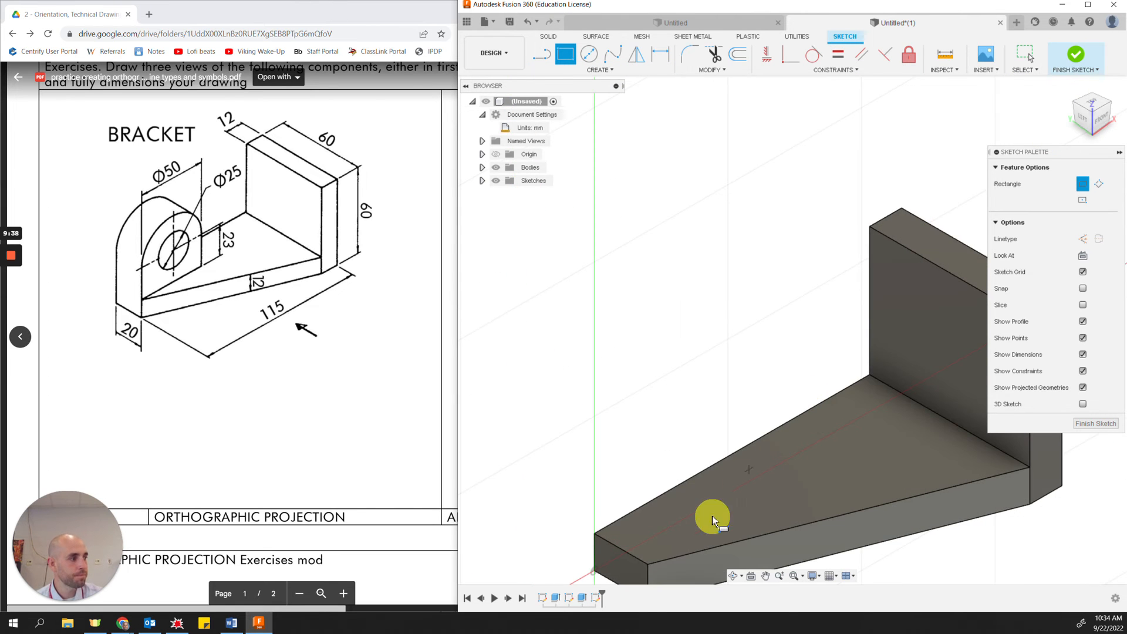
middle_click_drag(687, 461, 524, 490, "shift")
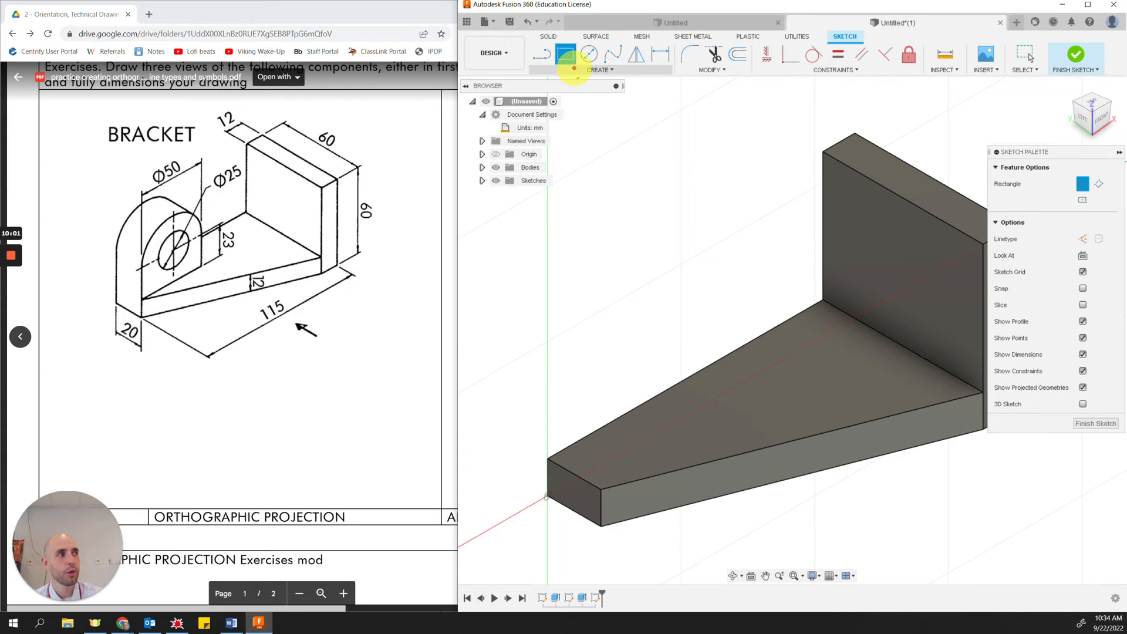
left_click(574, 68)
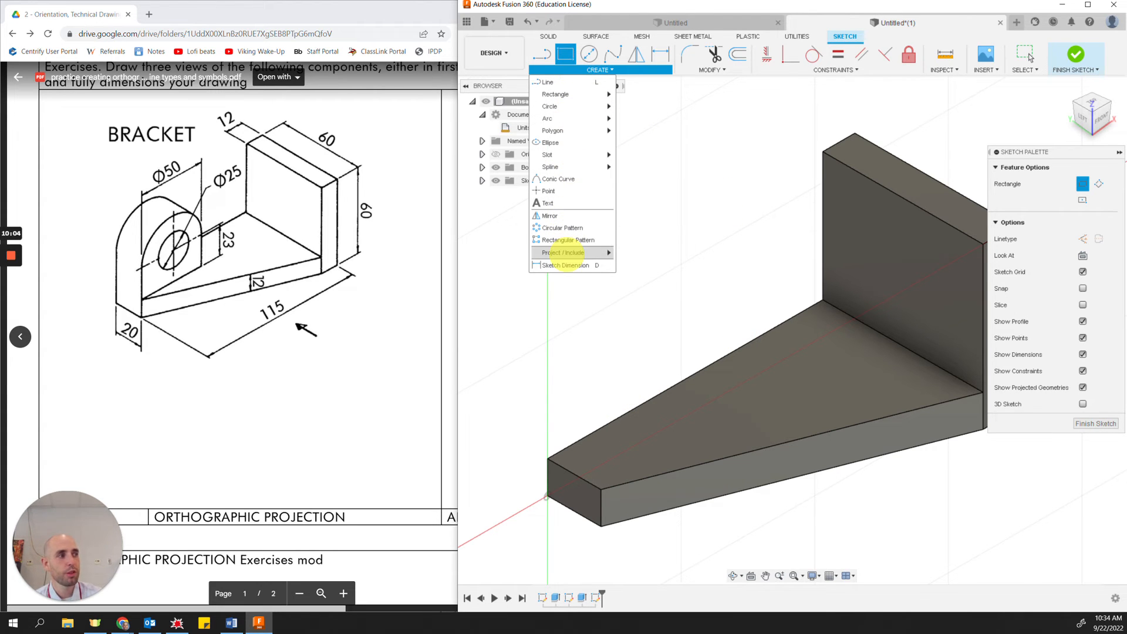
mouse_move(571, 254)
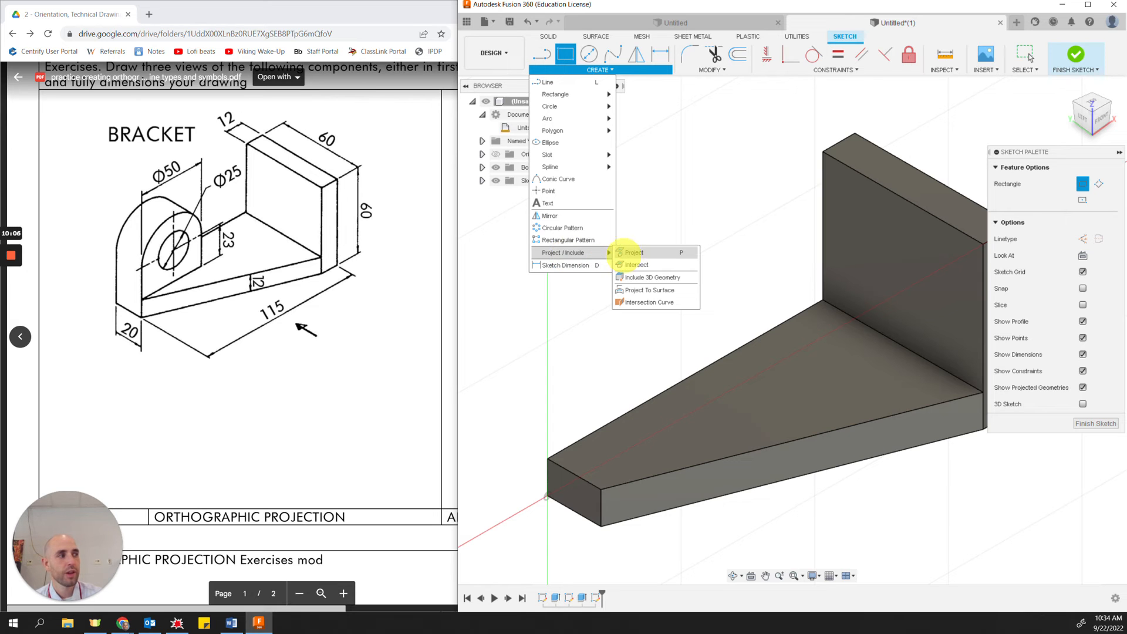
left_click(644, 253)
middle_click_drag(684, 269, 632, 238)
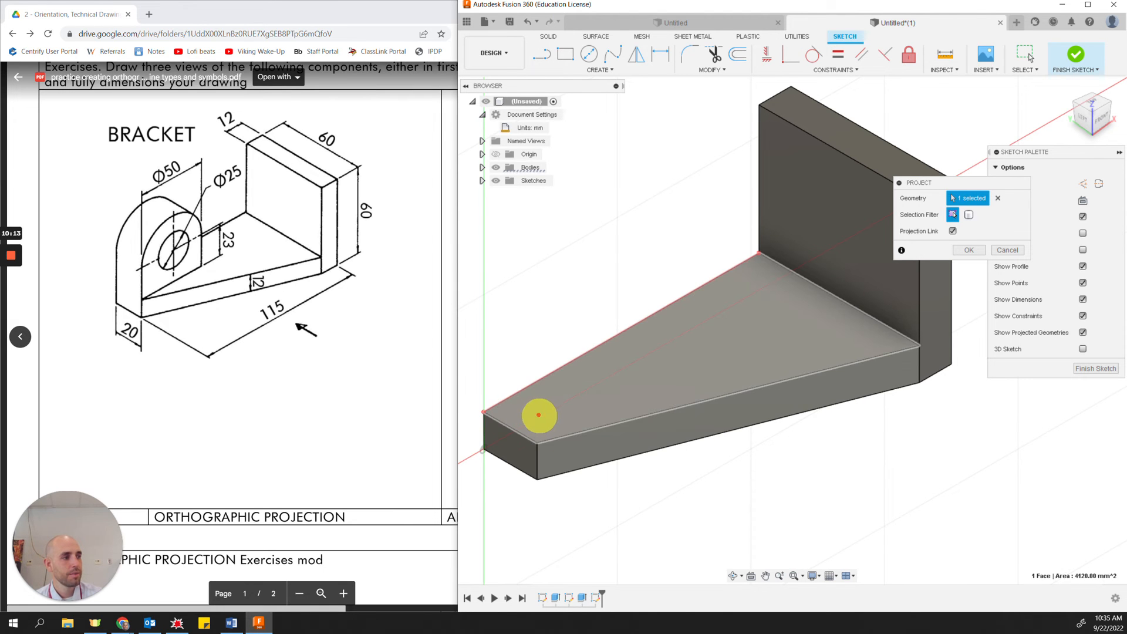
left_click(537, 416)
left_click(512, 447)
left_click(568, 450)
left_click(872, 250)
left_click(931, 315)
left_click(854, 148)
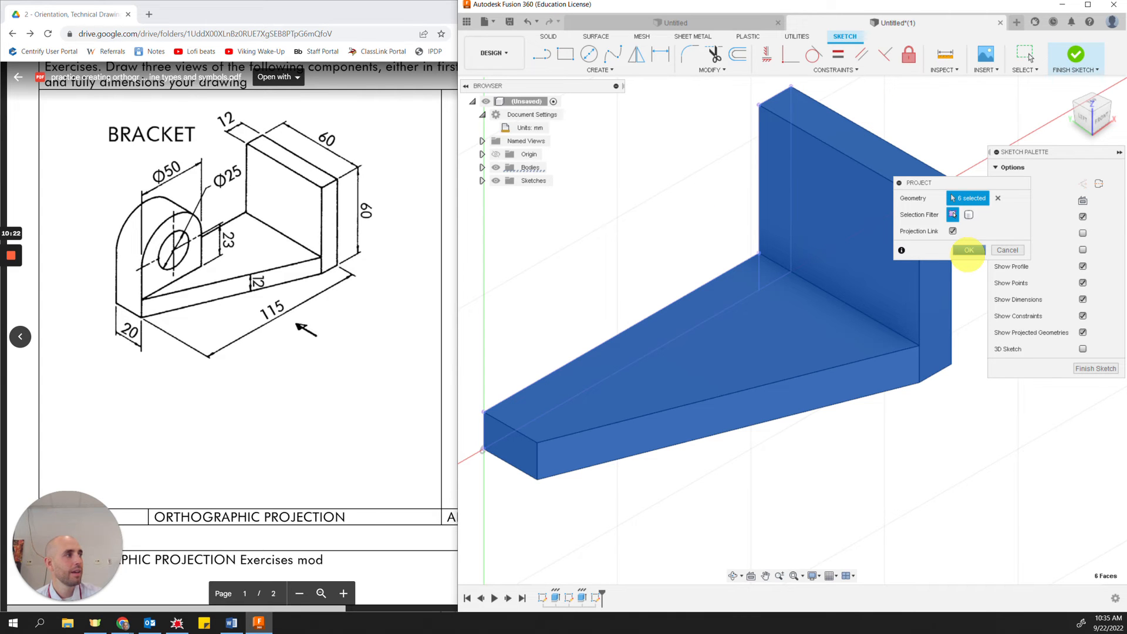
left_click(969, 249)
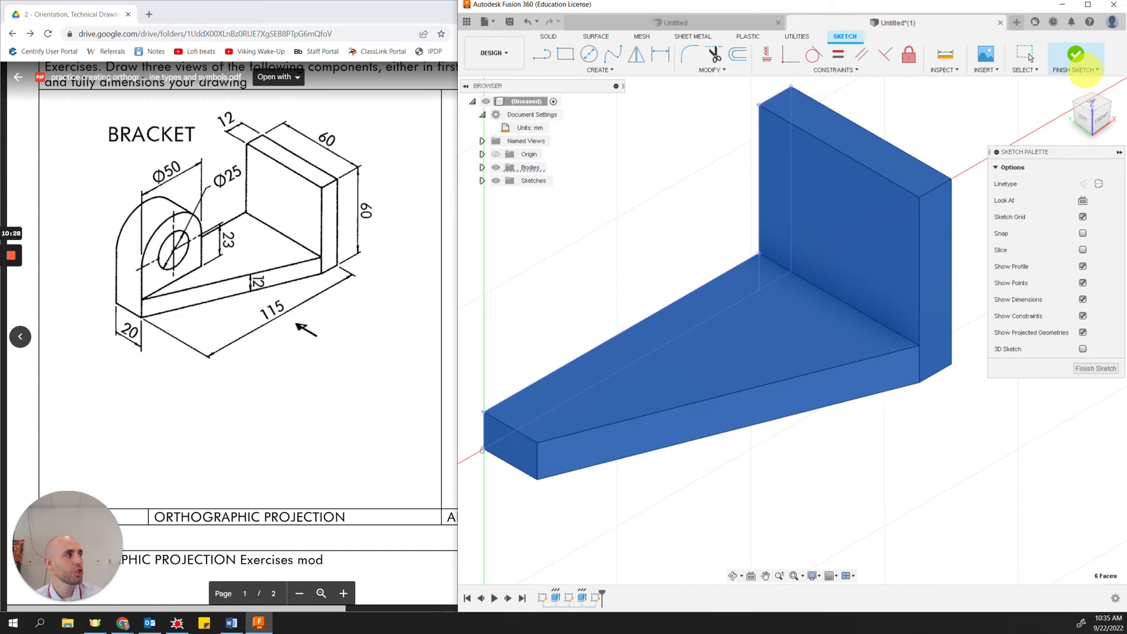
Draw a 50 mm wide by 23 mm high two-point rectangle rising from the upper corner of the plate's narrow end.
left_click(1102, 124)
middle_click_drag(553, 480, 629, 556)
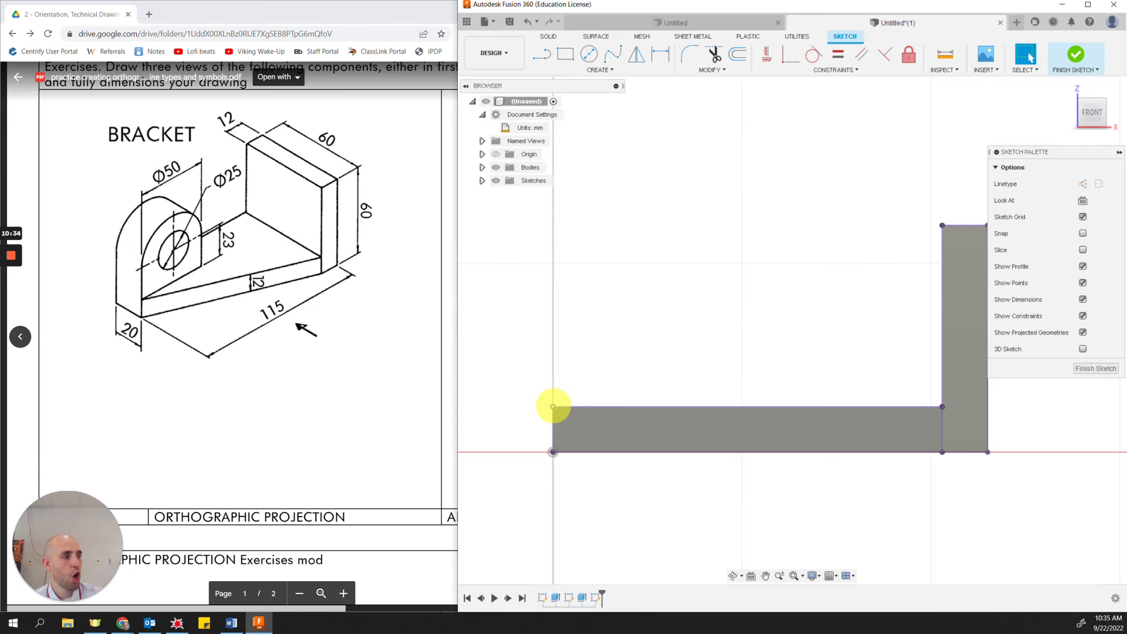
left_click(562, 56)
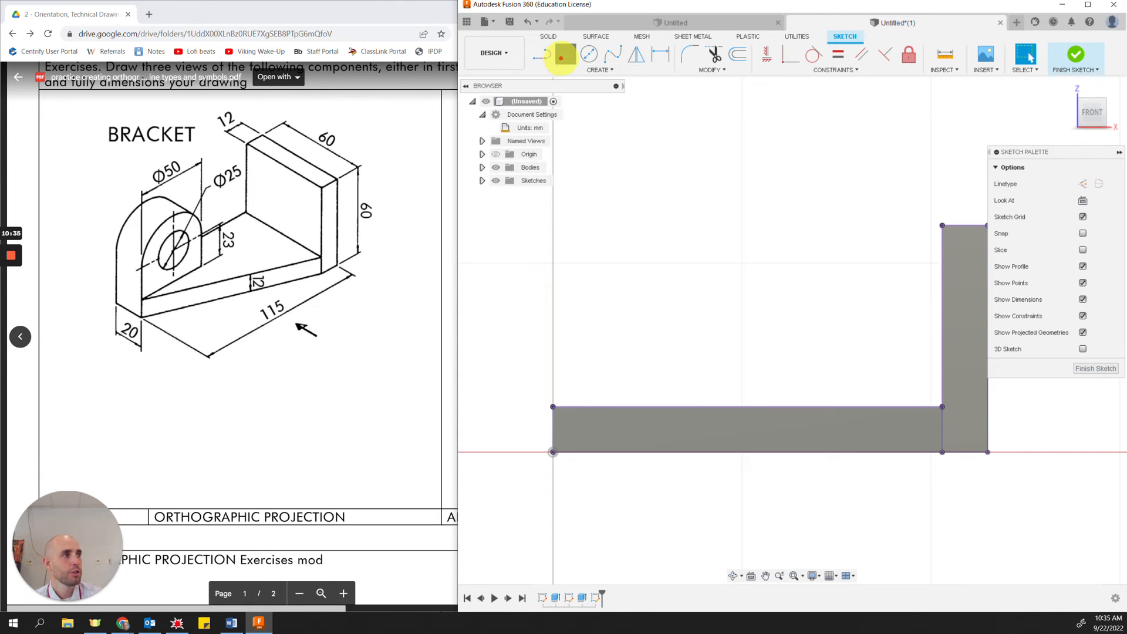
left_click(554, 406)
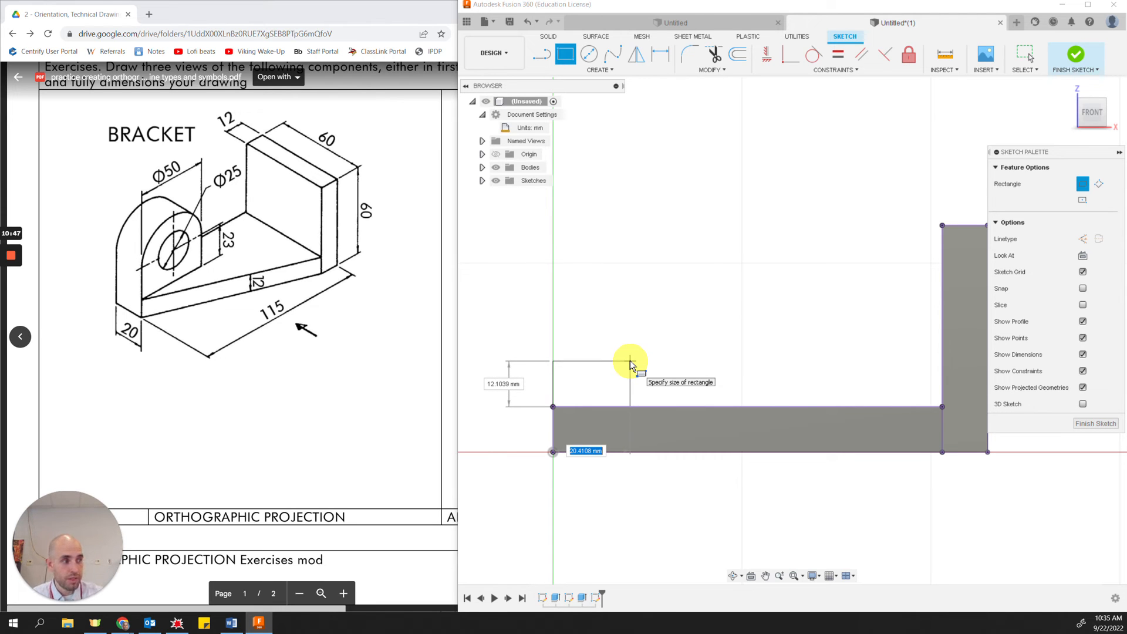
type("23")
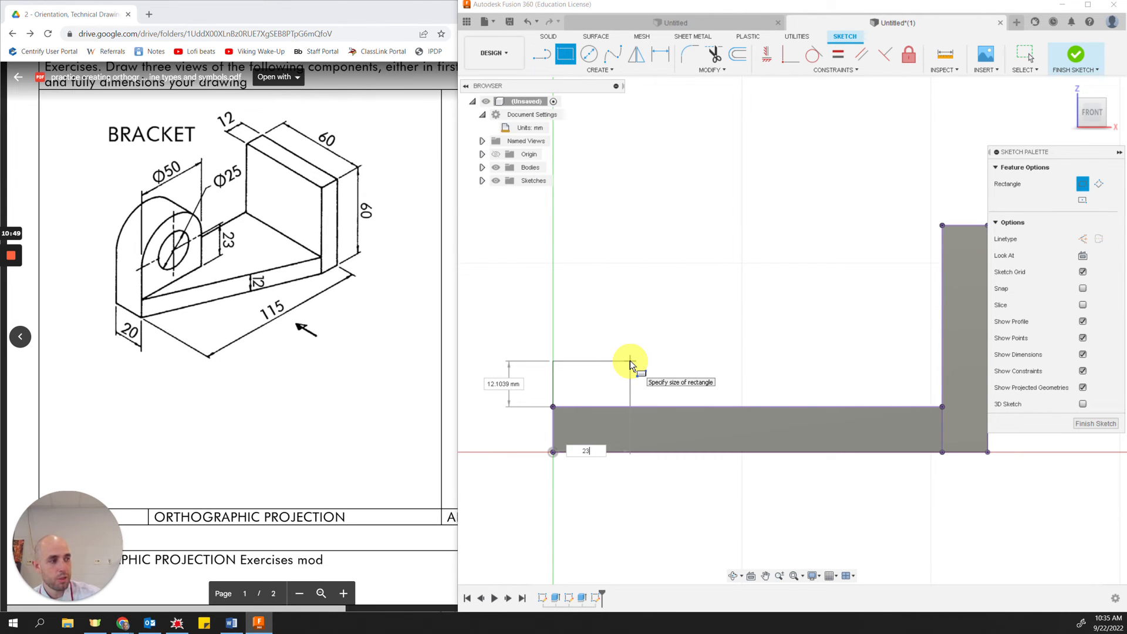
key("Tab")
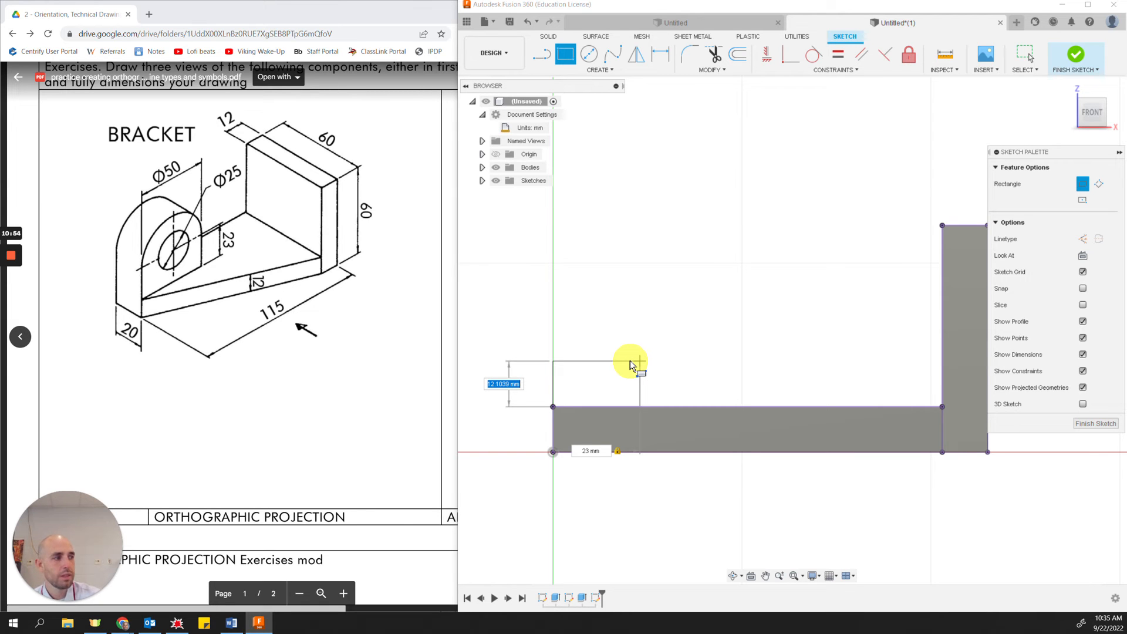
key("Tab")
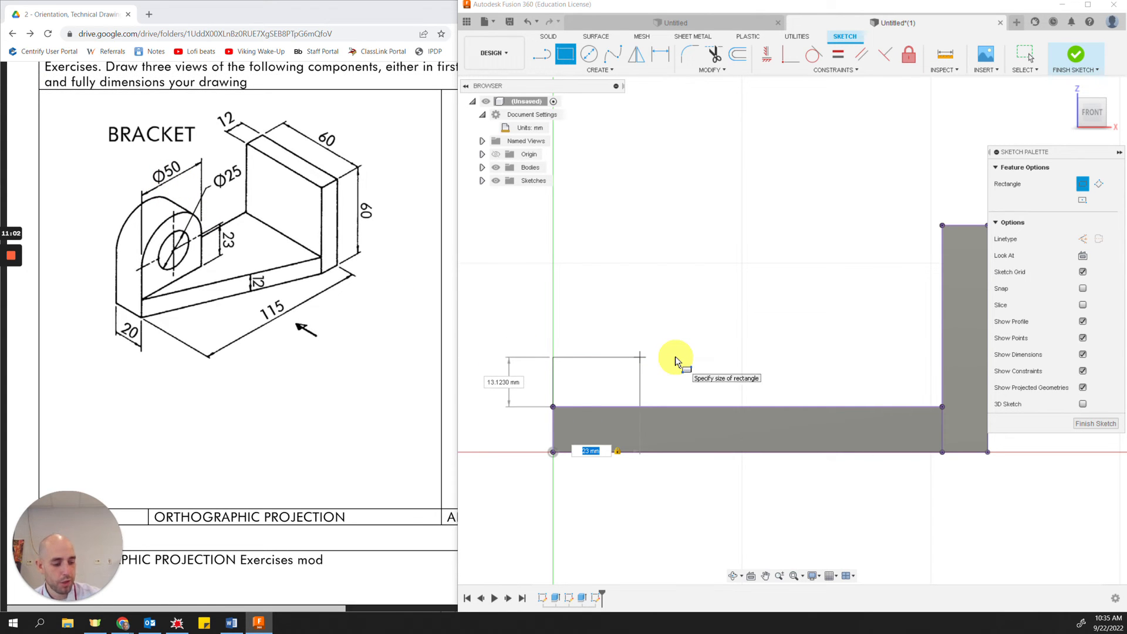
type("50")
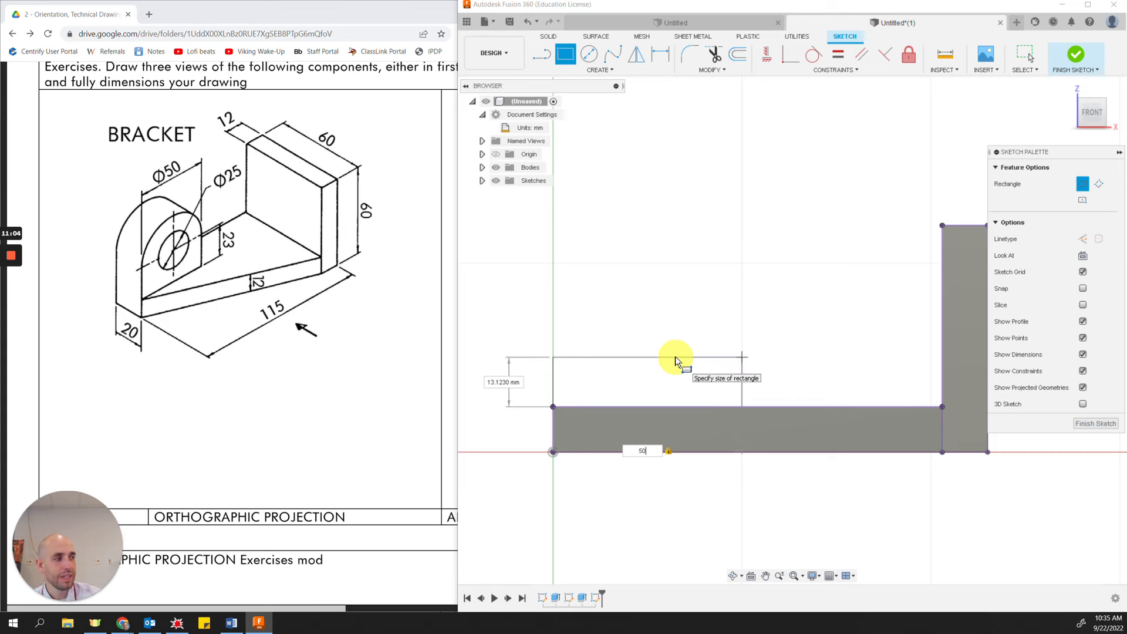
key("Tab")
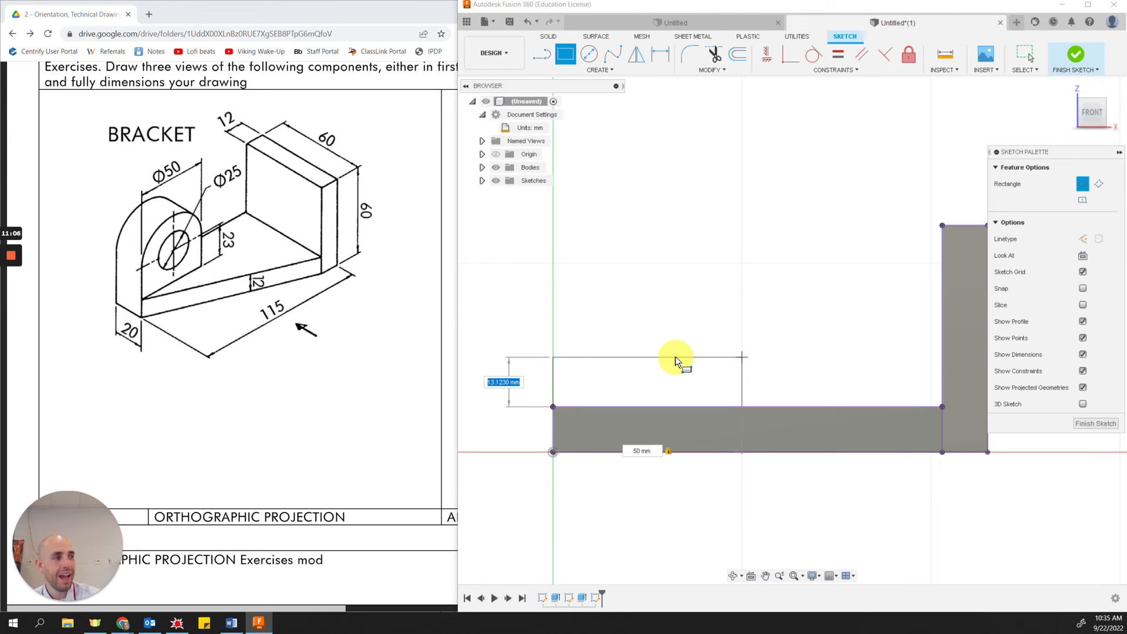
type("23")
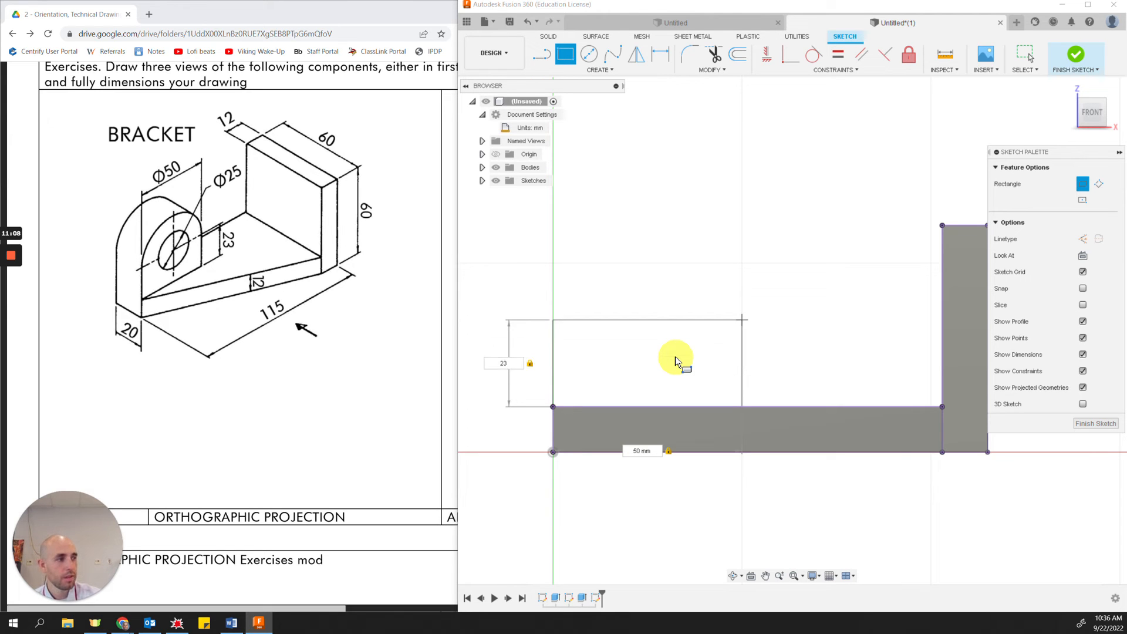
key("Return")
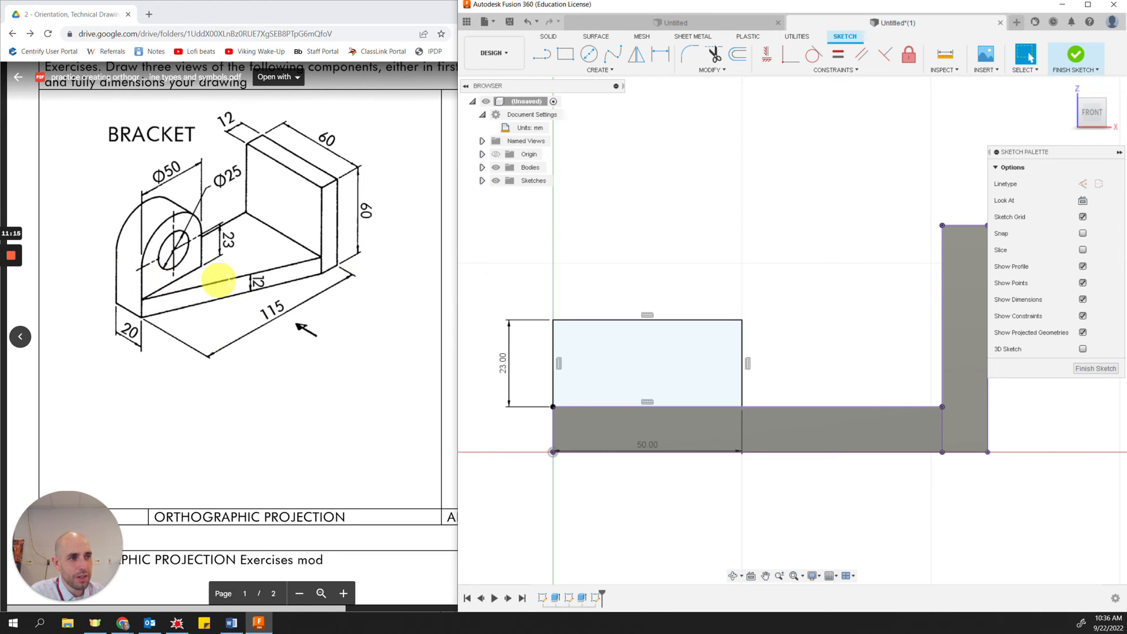
Draw a three-point semicircular arc over the rectangle, joining its two upper corners and tangent to its vertical sides.
left_click(1067, 87)
middle_click_drag(816, 548, 781, 545)
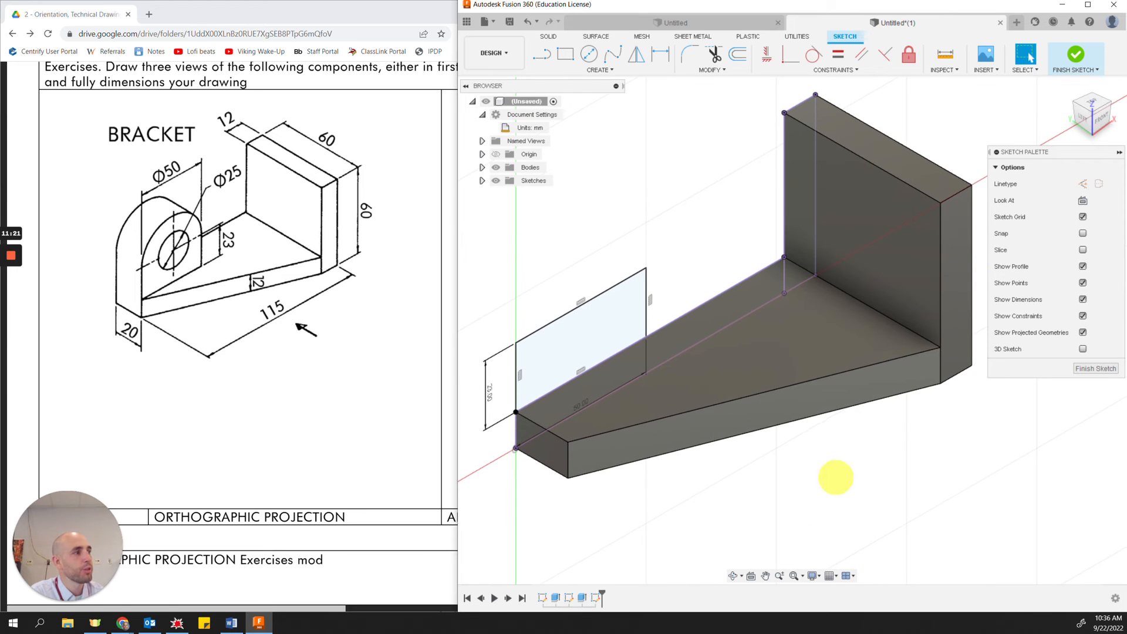
left_click(1100, 122)
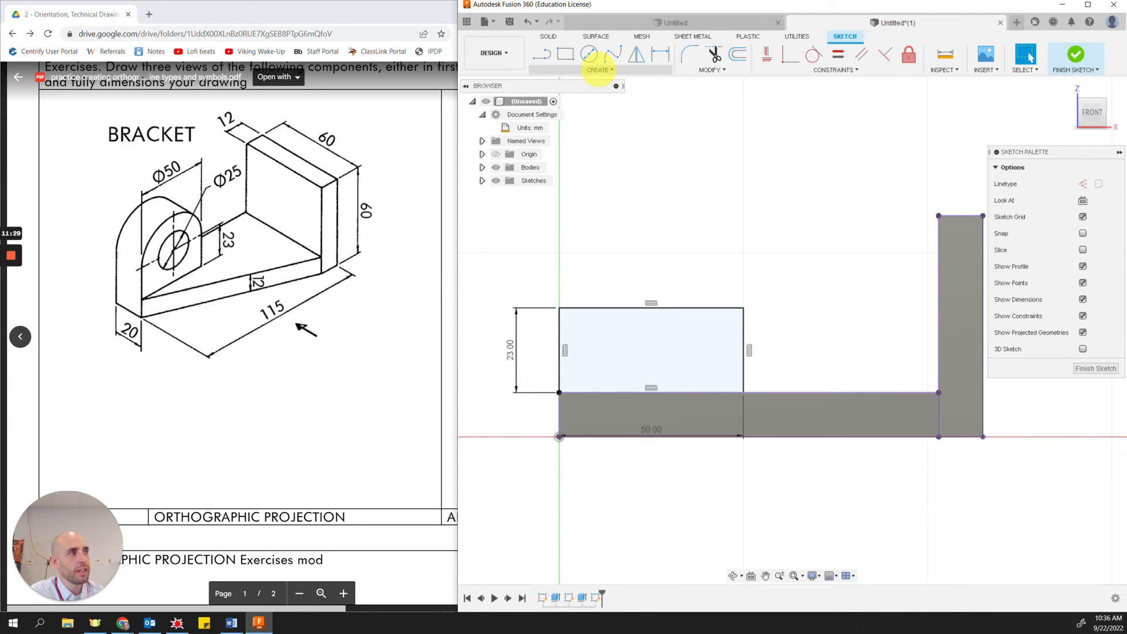
left_click(598, 69)
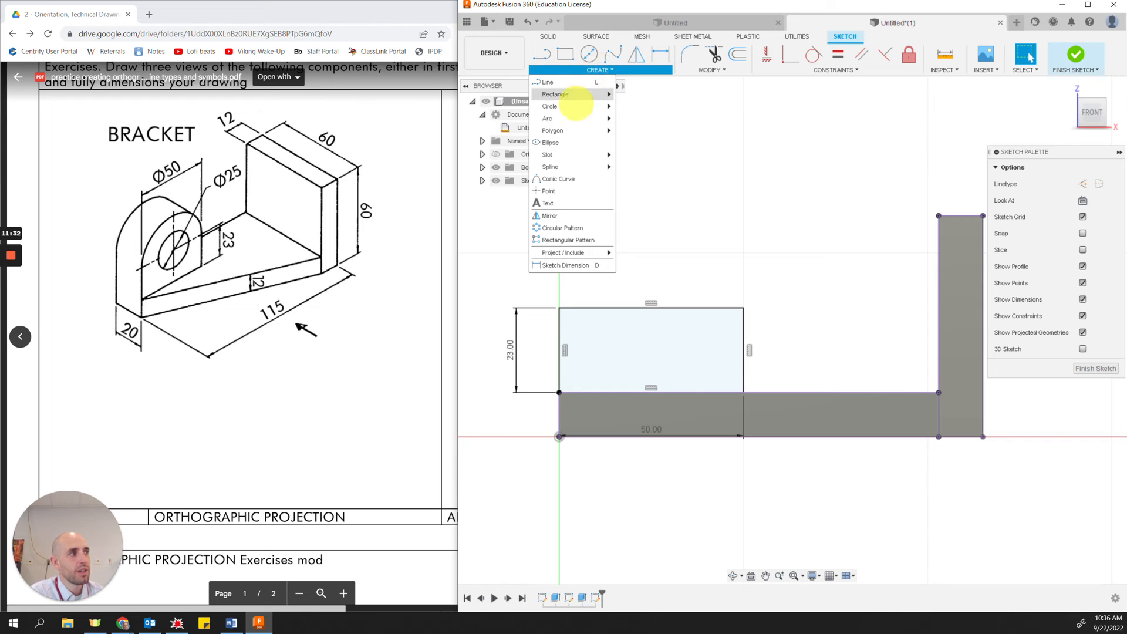
mouse_move(564, 118)
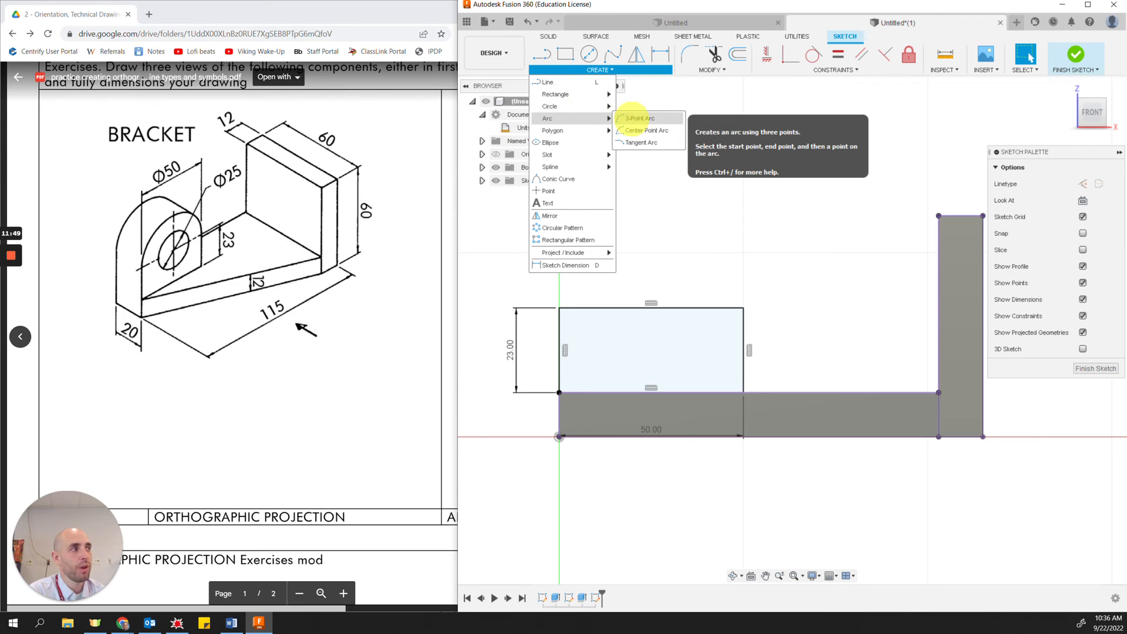
left_click(637, 118)
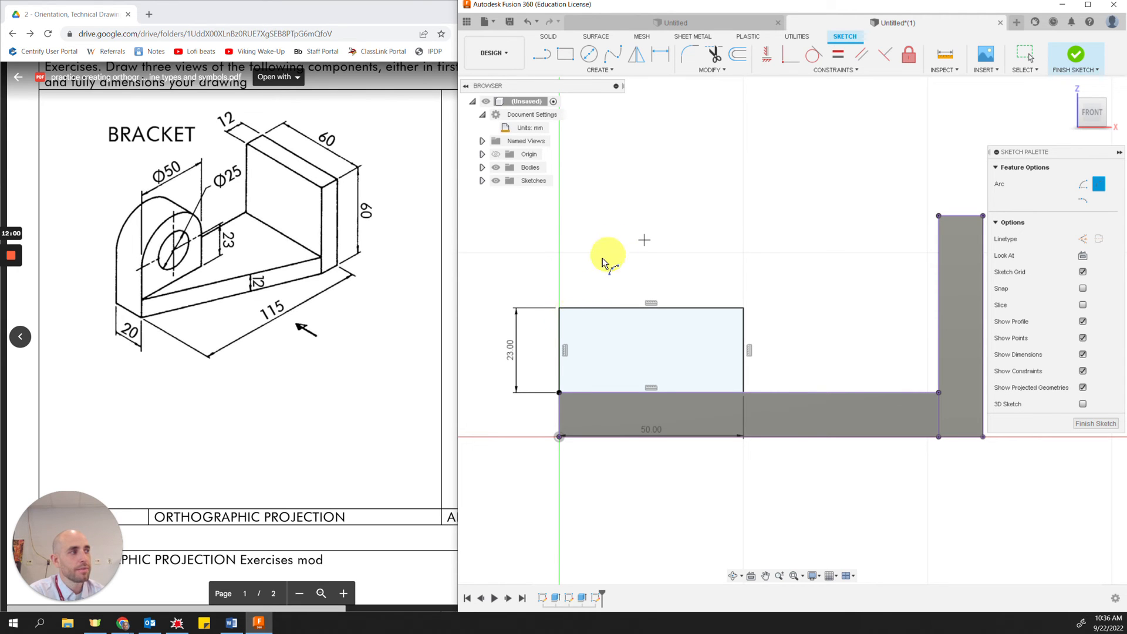
scroll(571, 325, "down", 1)
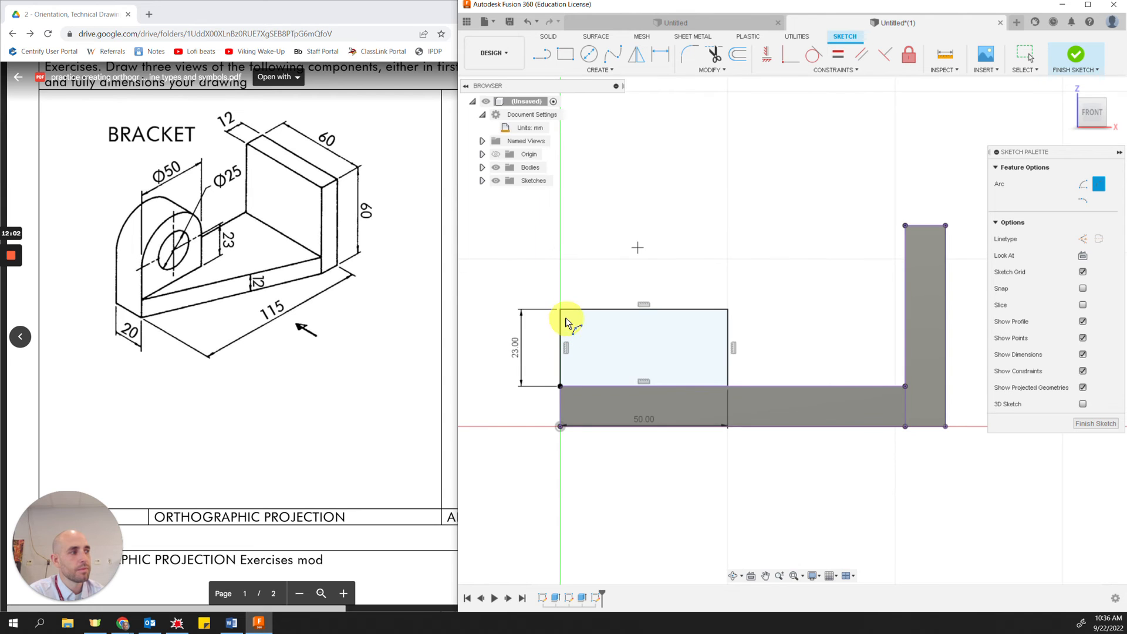
scroll(588, 293, "down", 2)
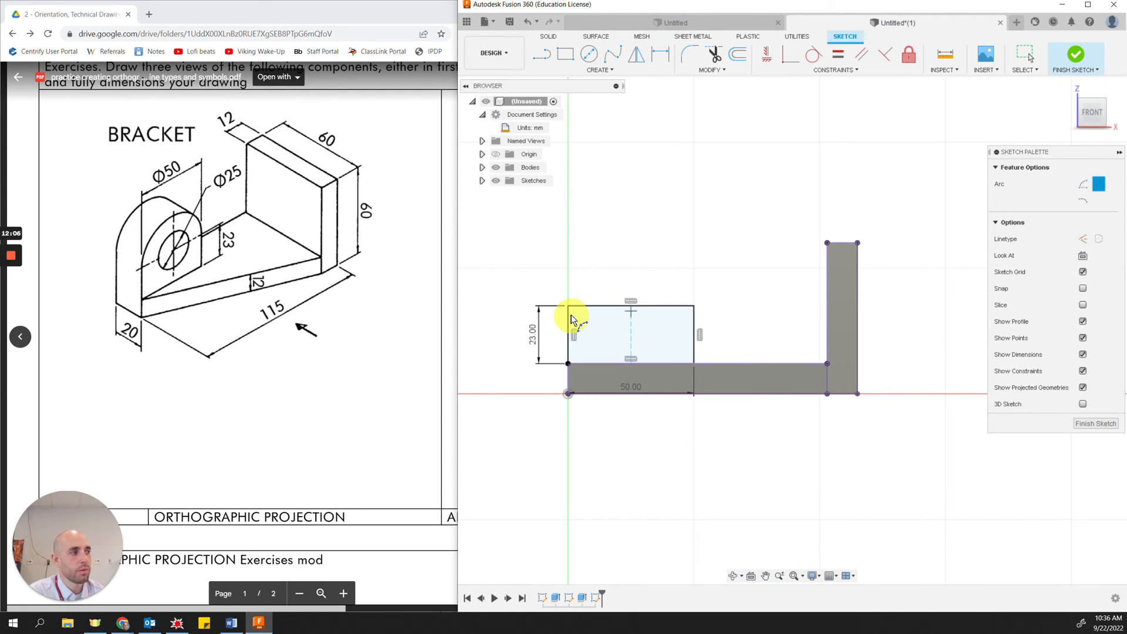
mouse_move(564, 473)
middle_mouse_down()
mouse_move(659, 455)
mouse_move(625, 486)
middle_mouse_up()
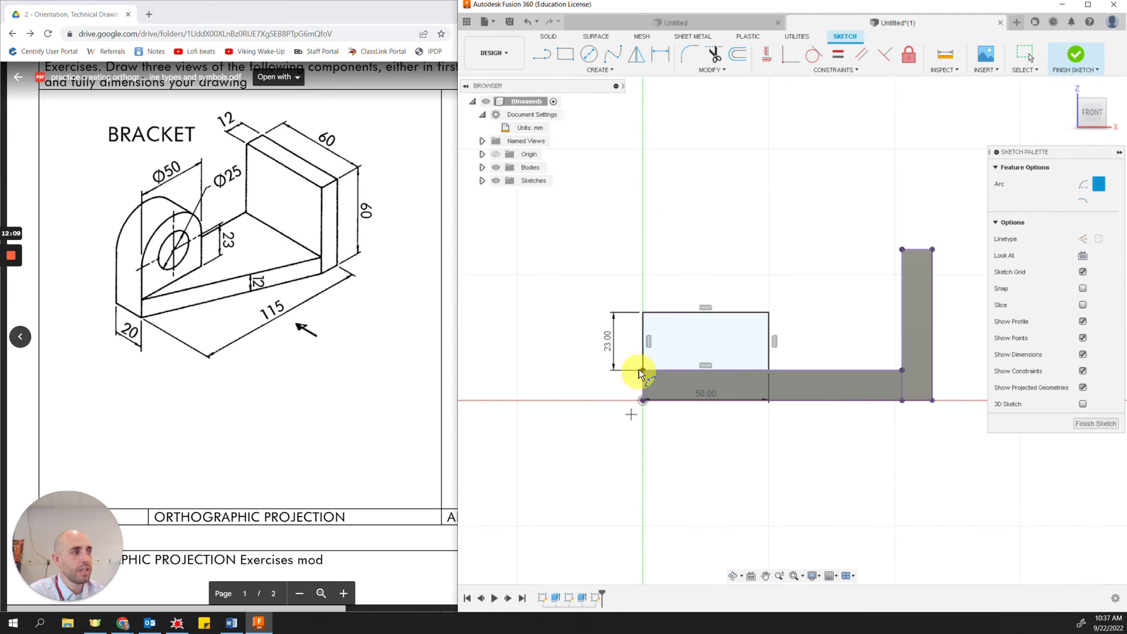
left_click(643, 313)
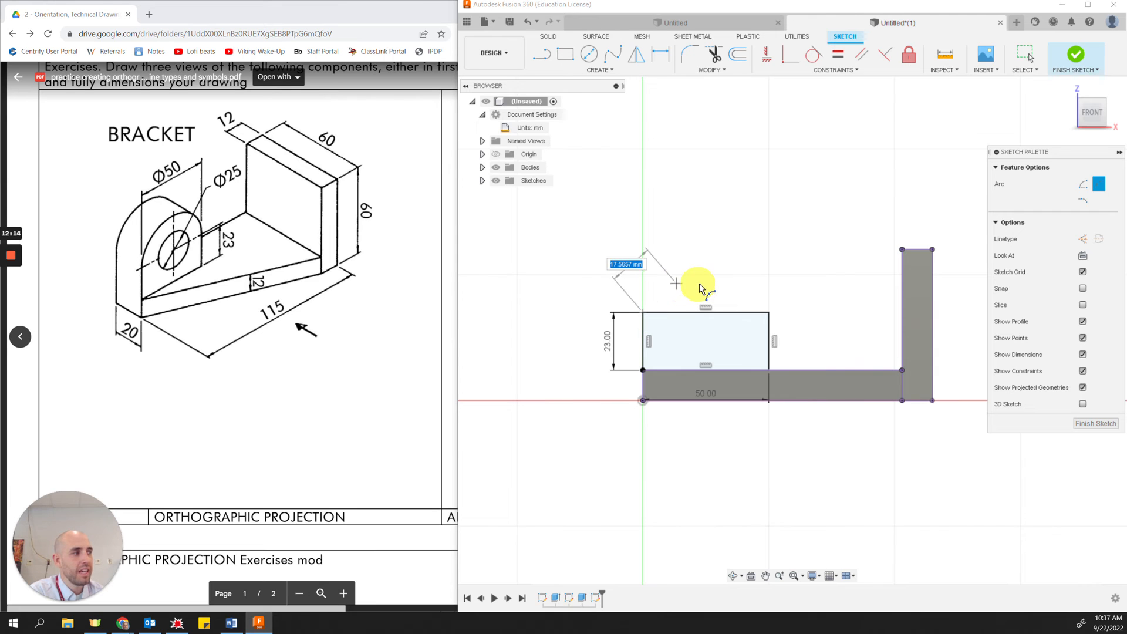
left_click(768, 313)
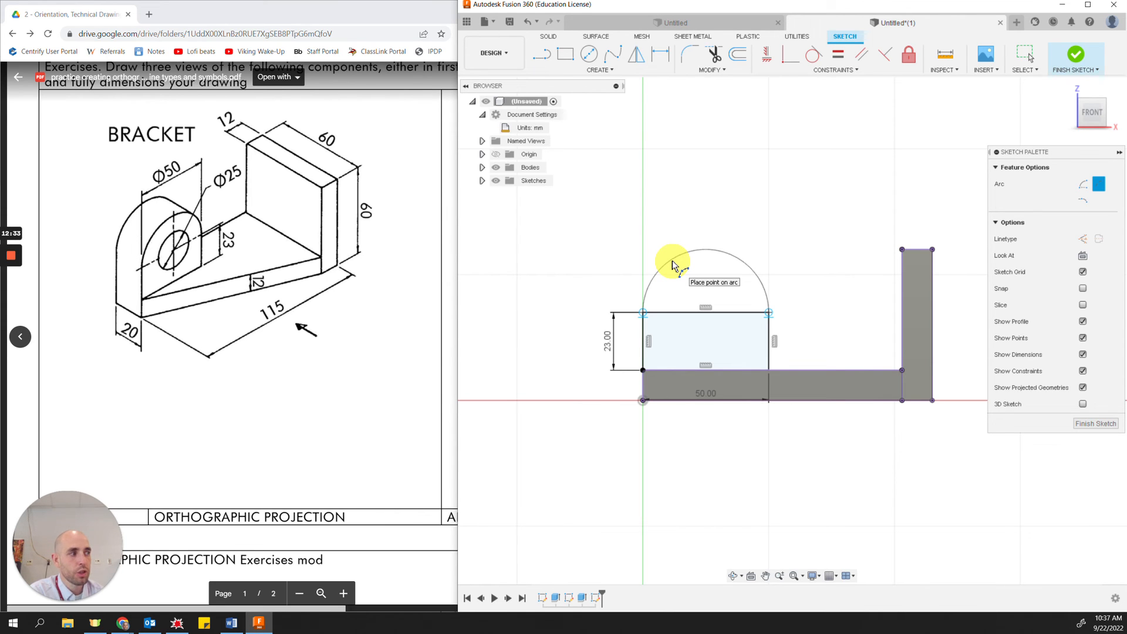
left_click(672, 263)
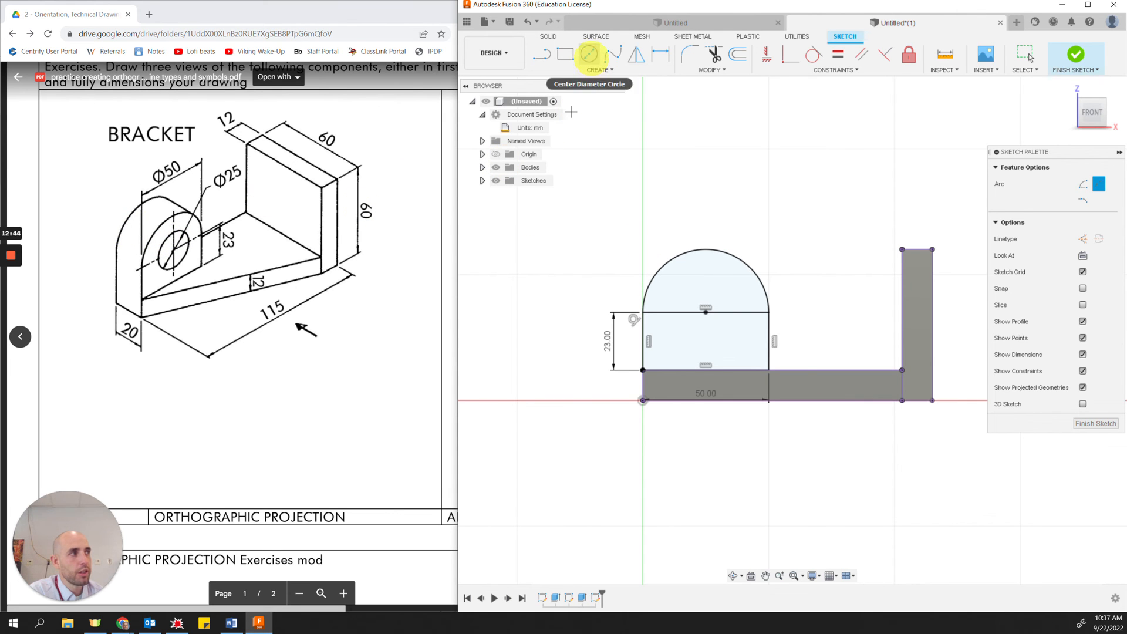
Draw a 25 mm diameter circle centred on the arc's centre point and finish the sketch.
left_click(589, 54)
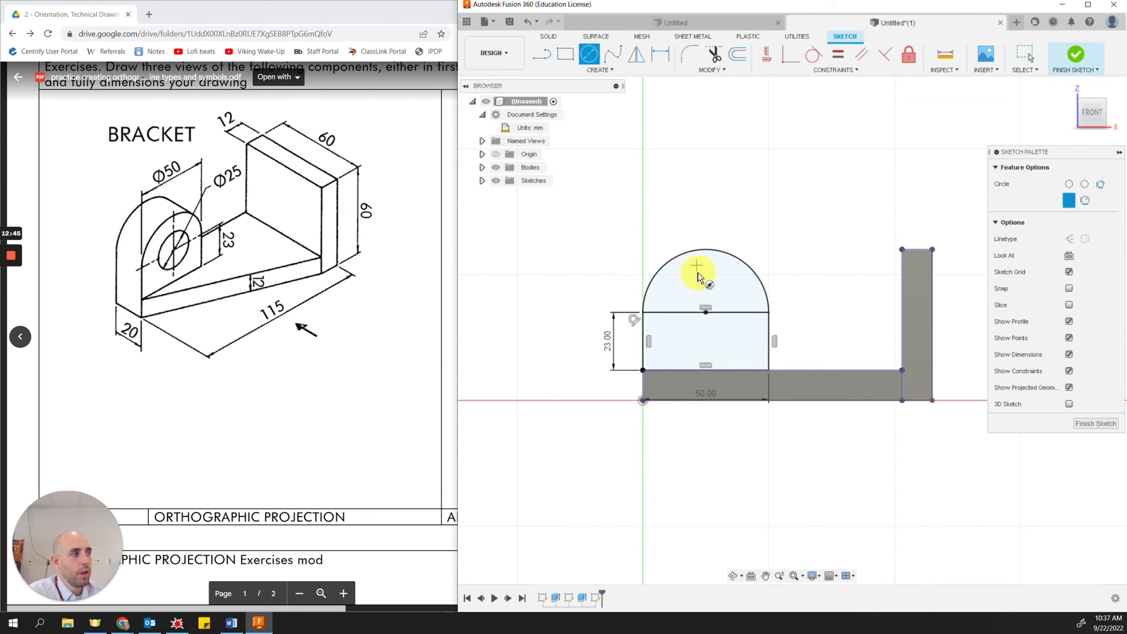
left_click(707, 314)
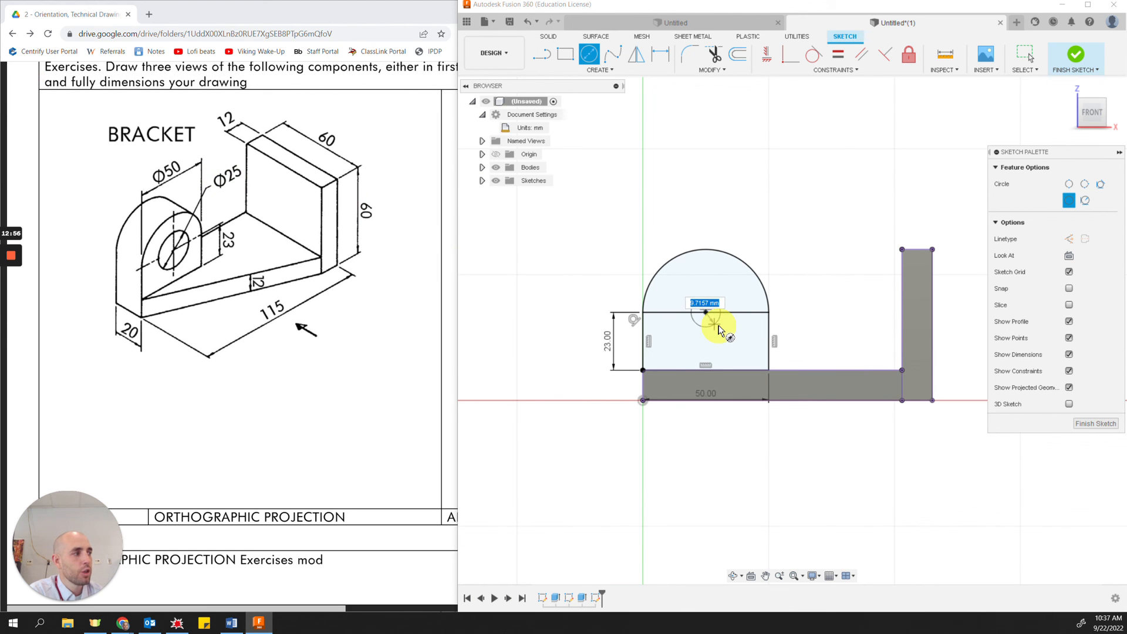
key("Return")
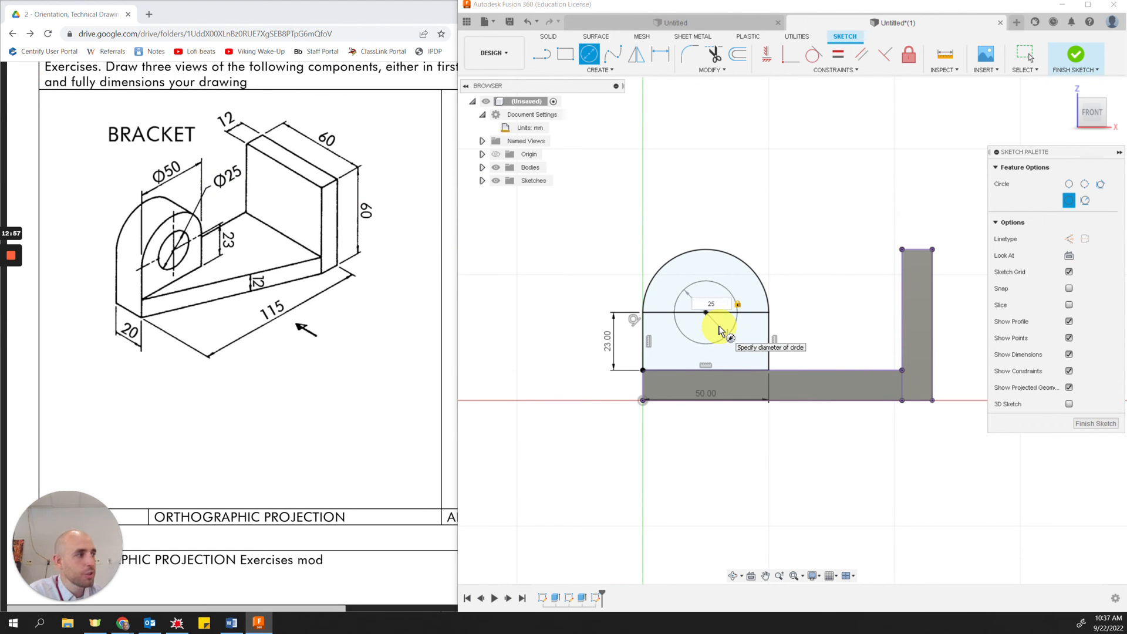
key("Escape")
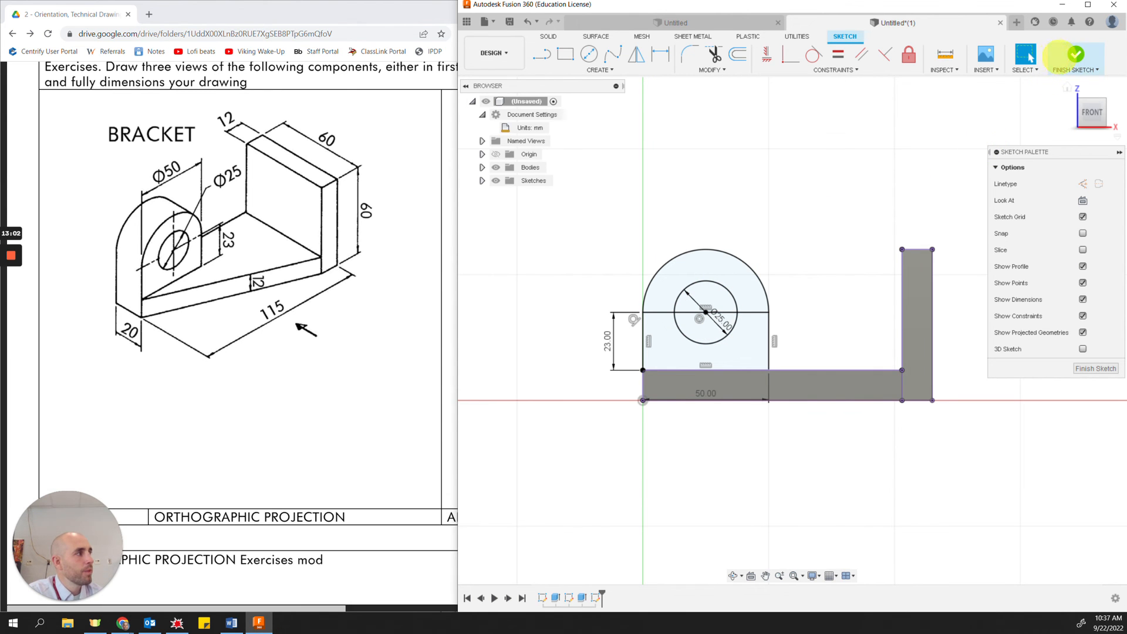
left_click_drag(1087, 111, 1036, 132)
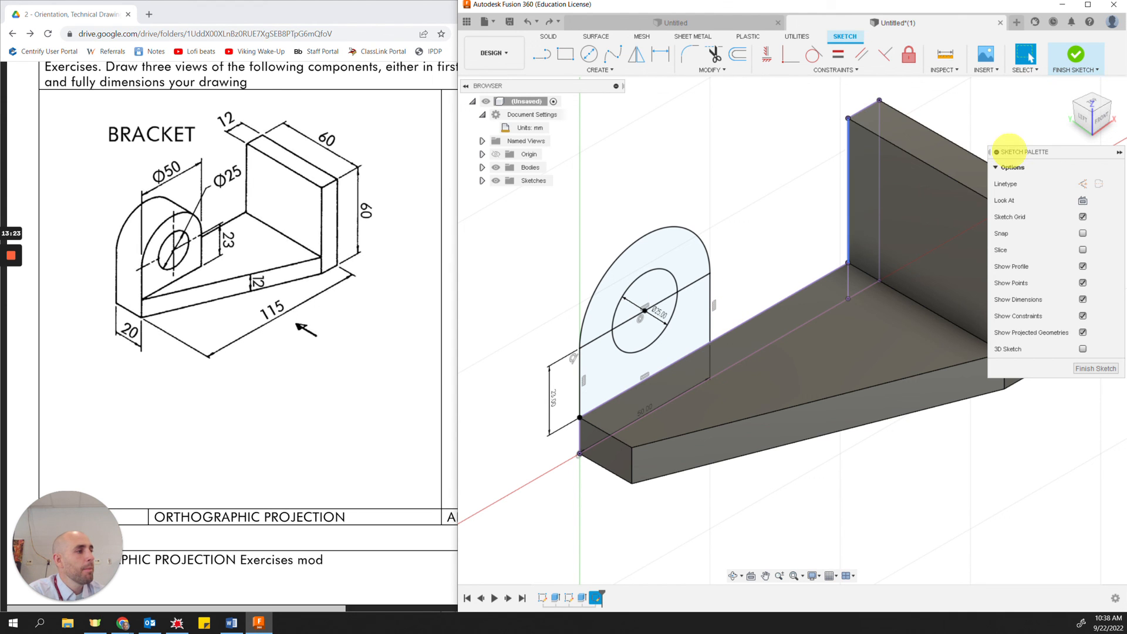
left_click(1076, 54)
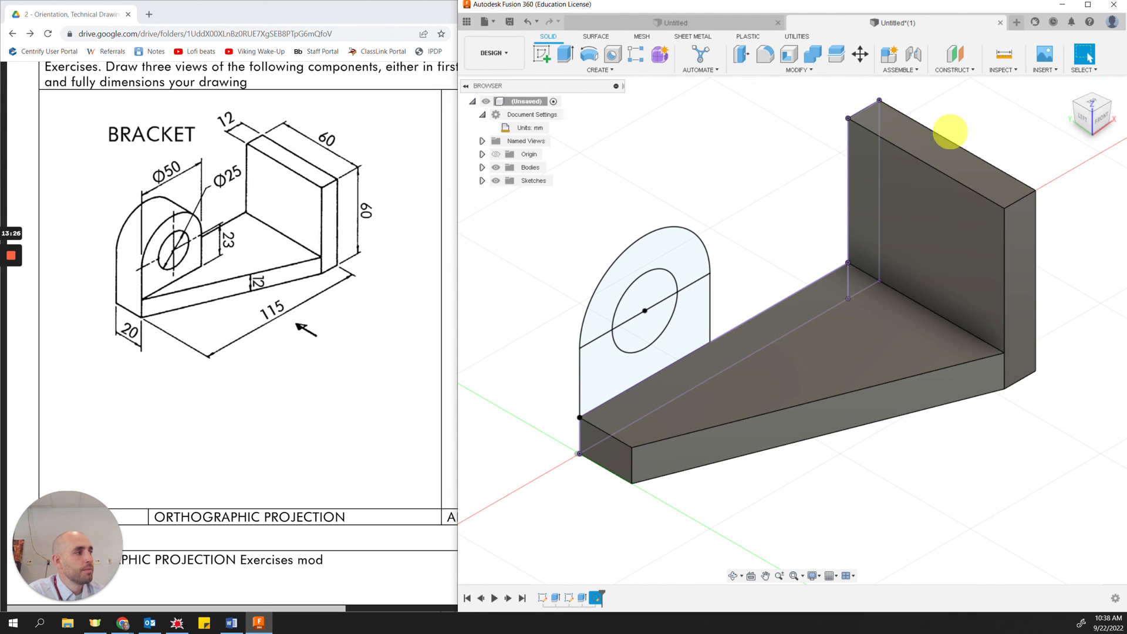
Extrude the two lug profiles around the circle by -20 mm across the plate and join them to the bracket.
left_click(565, 54)
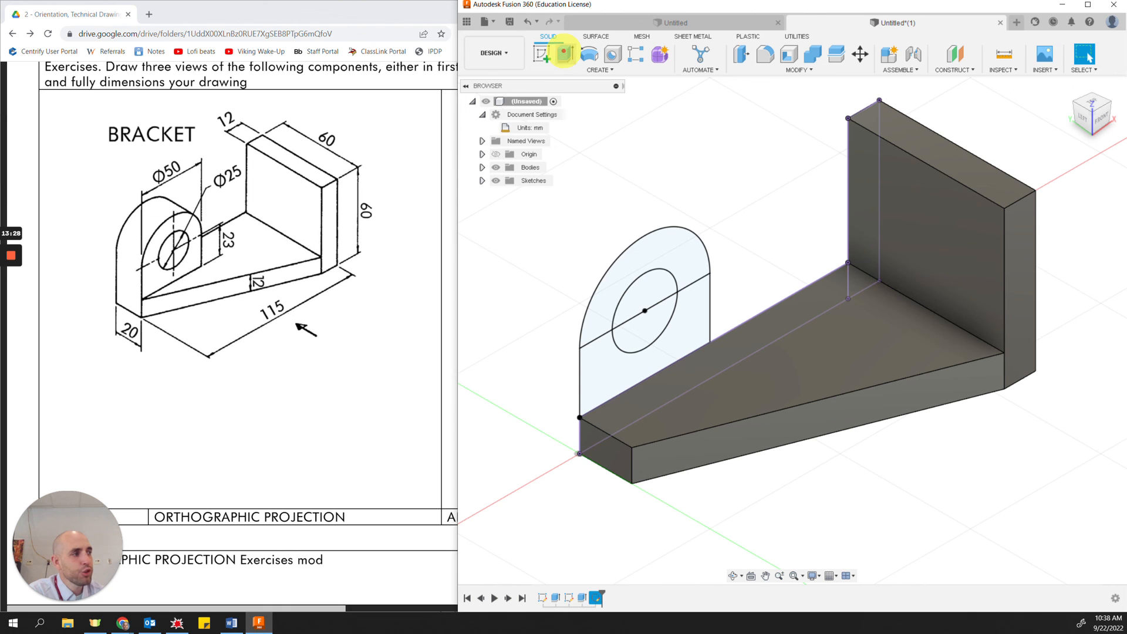
left_click(606, 359)
left_click(598, 310)
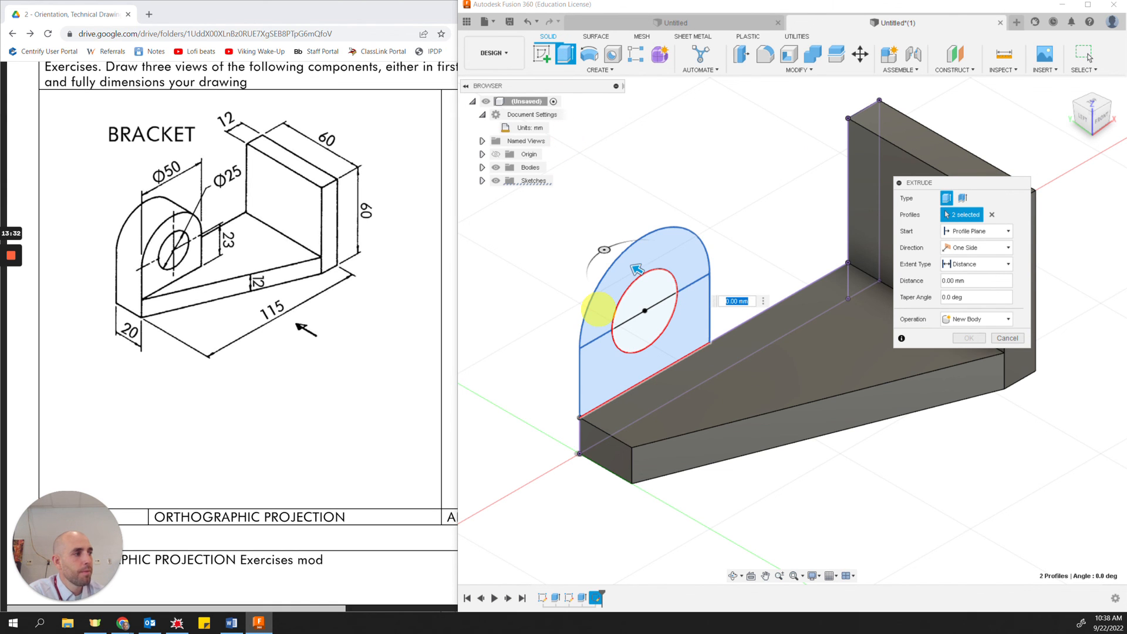
left_click_drag(638, 269, 659, 341)
left_click_drag(707, 308, 695, 305)
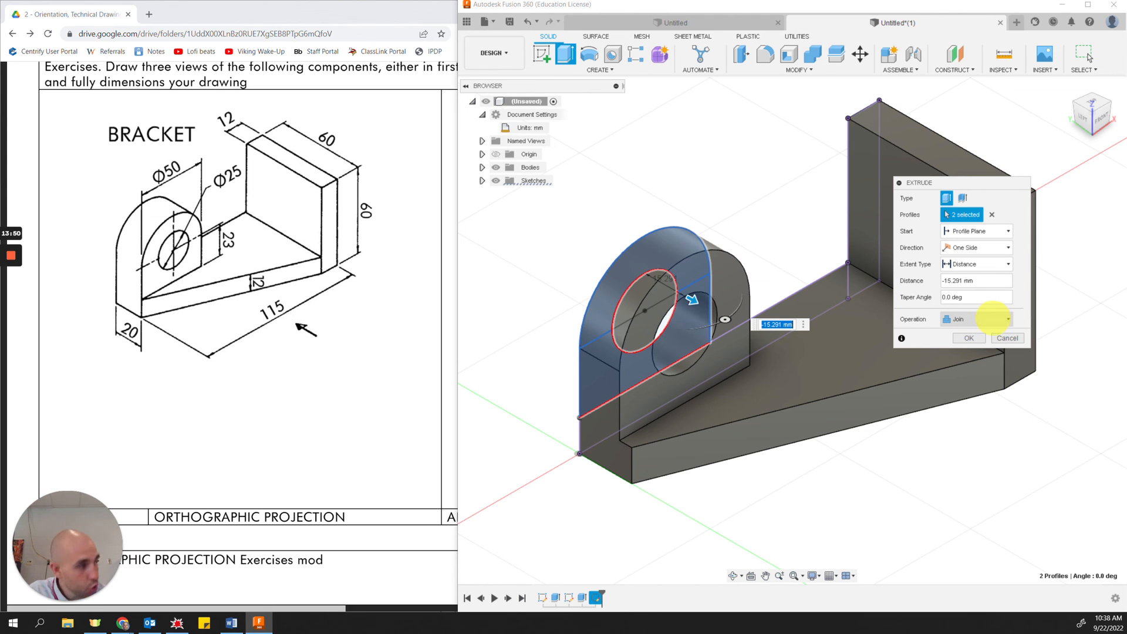
left_click_drag(693, 300, 723, 317)
left_click_drag(722, 317, 726, 319)
left_click(927, 280)
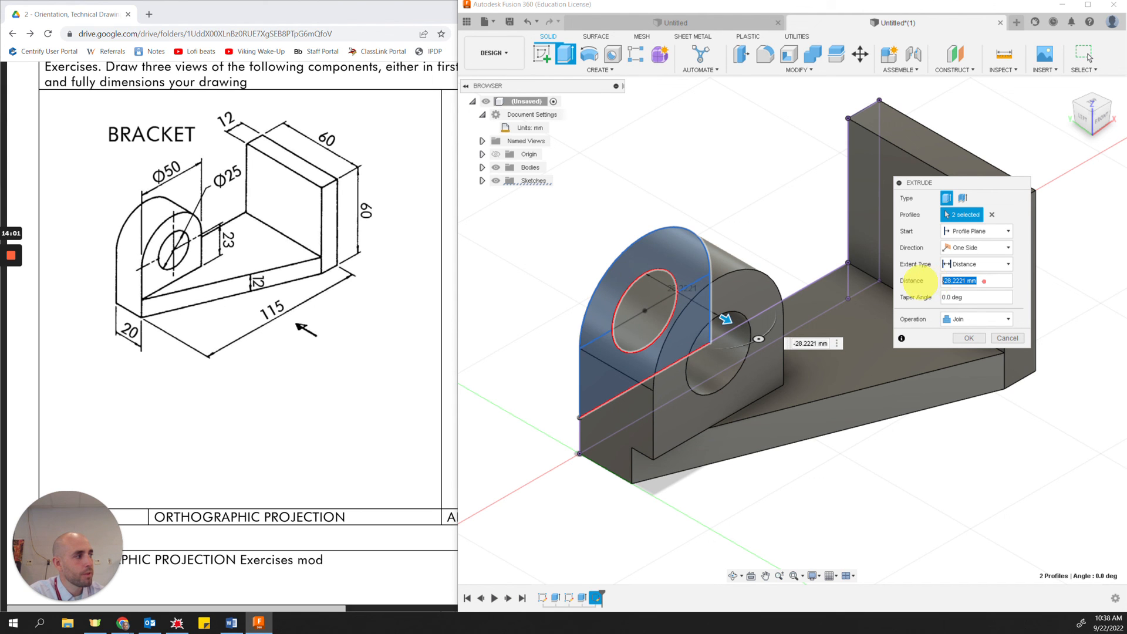
type("-20")
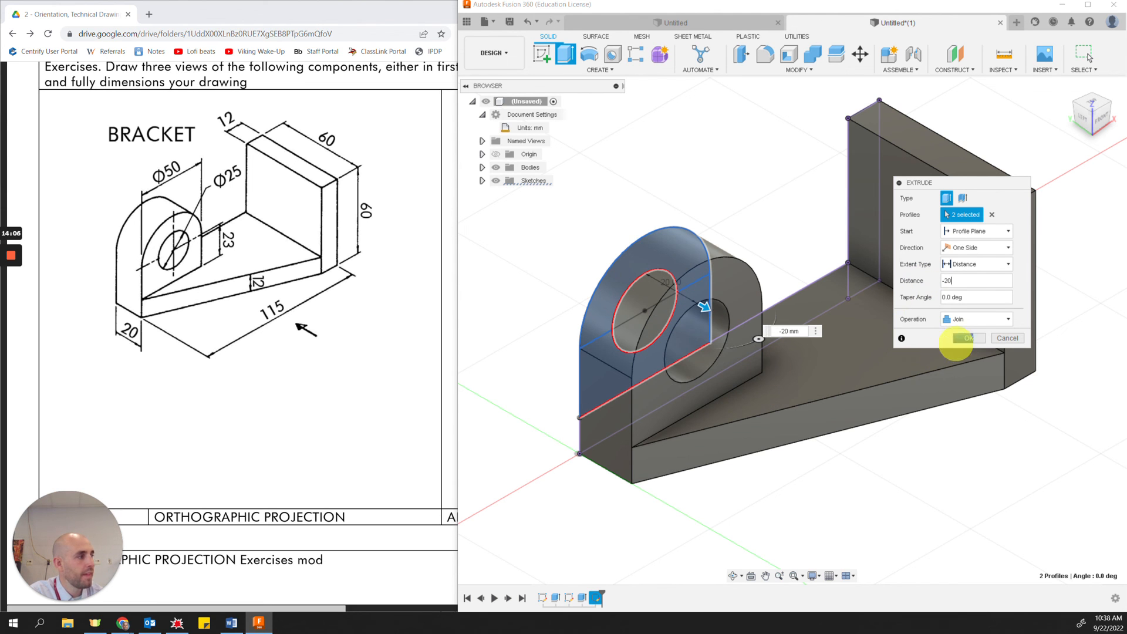
left_click(970, 339)
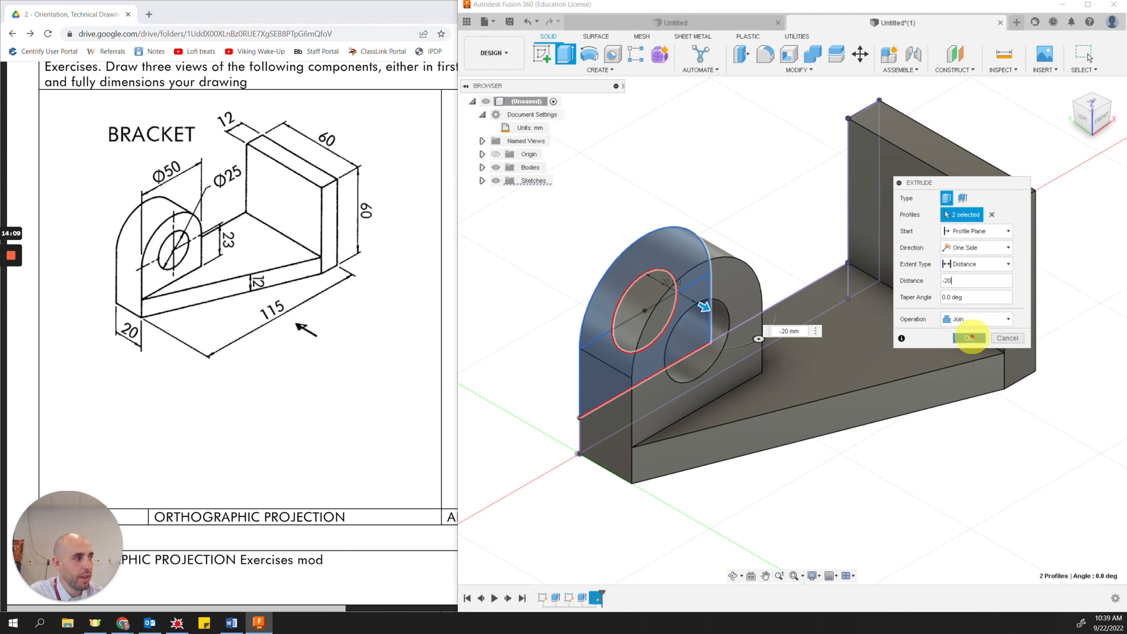
left_click(970, 338)
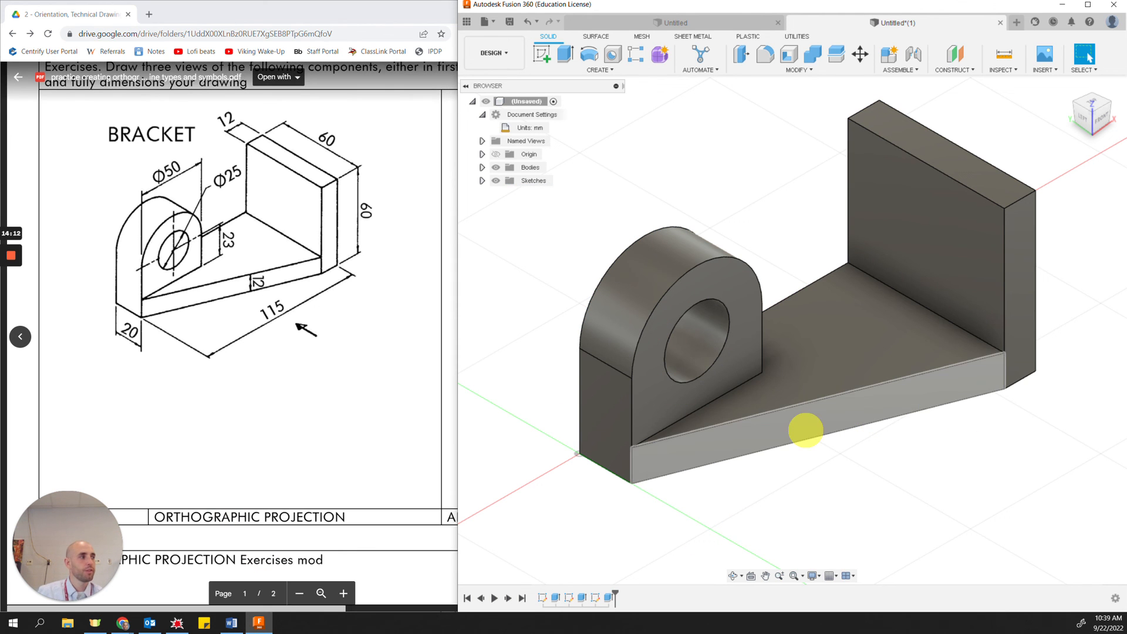
View the whole bracket from the home angle and bring the Locating Guide drawing in the exercise PDF into view.
left_click(1067, 87)
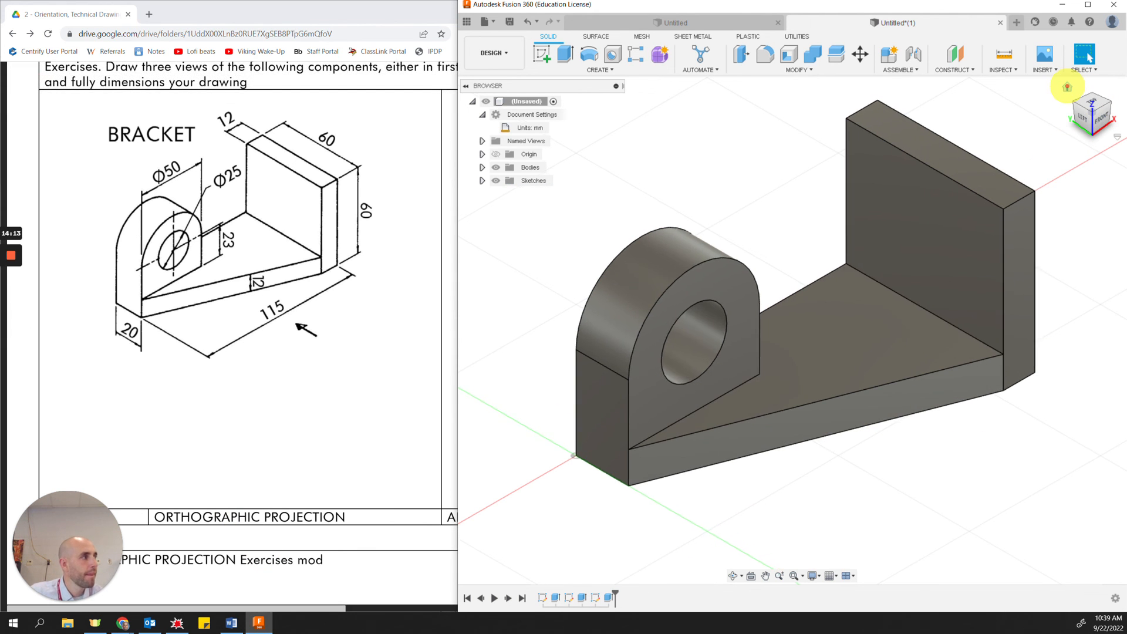
scroll(1064, 309, "down", 2)
middle_click_drag(1108, 269, 1023, 285)
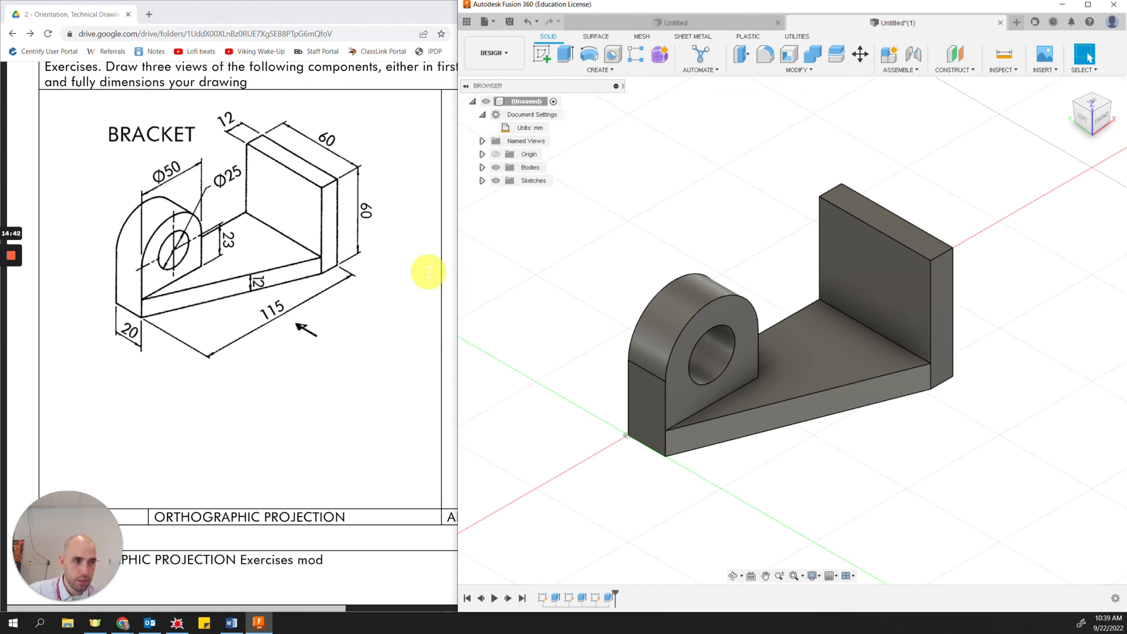
mouse_move(207, 610)
left_mouse_down()
mouse_move(377, 603)
mouse_move(408, 559)
left_mouse_up()
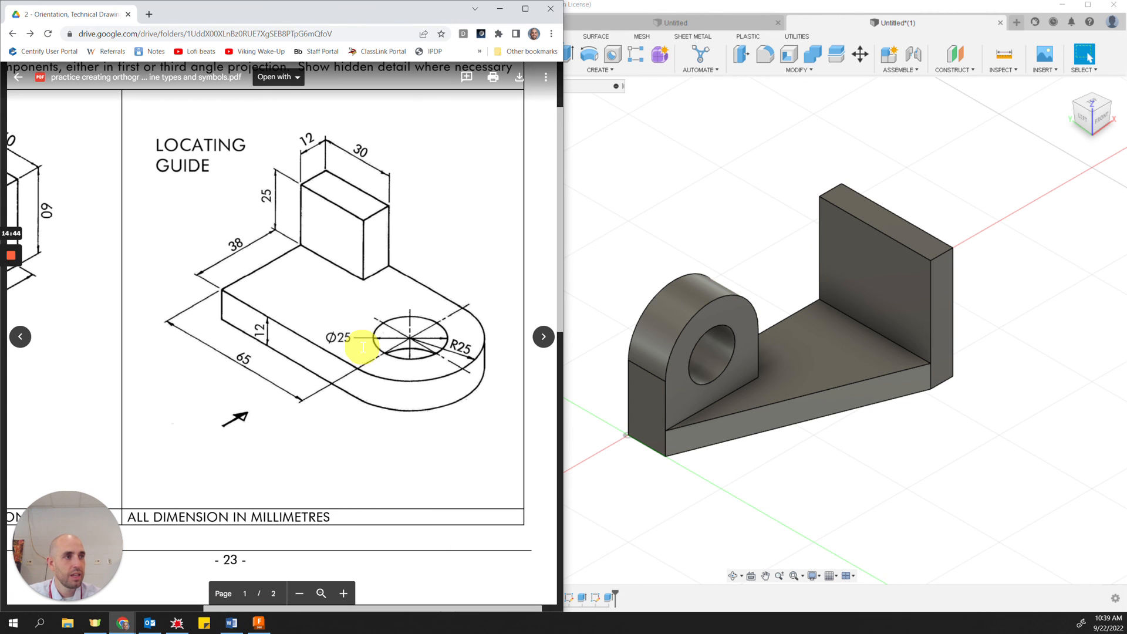